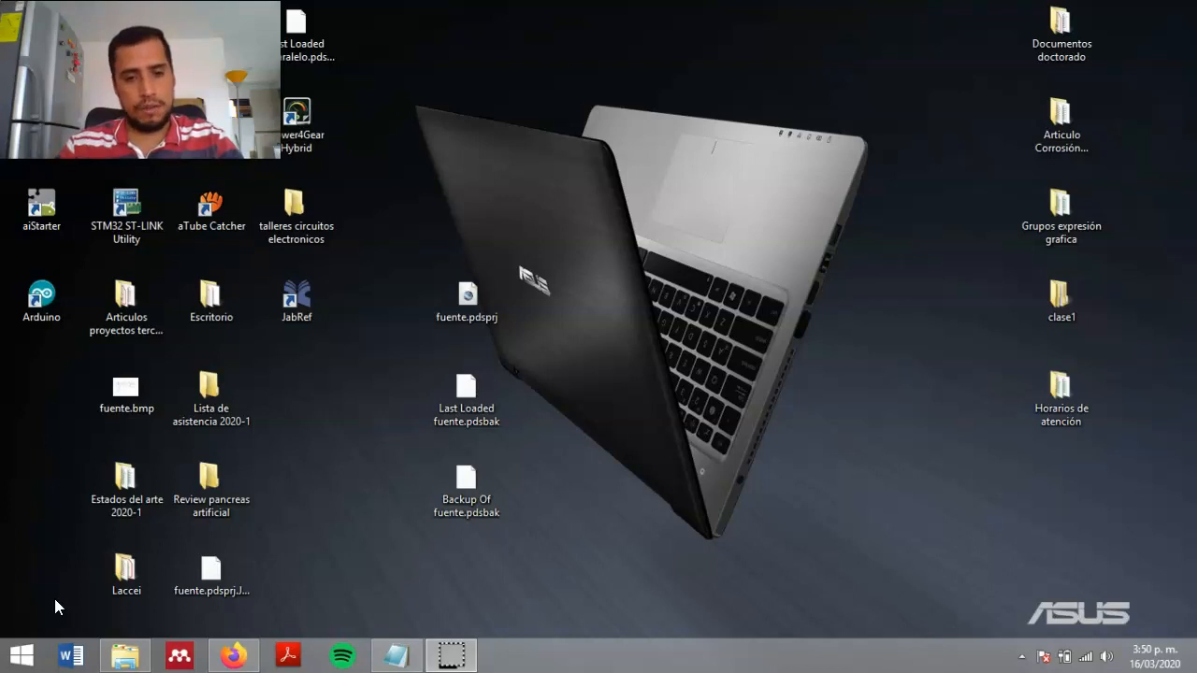
# Open the Circuitos electronicos bio folder on drive G: in the file explorer.
pyautogui.click(129, 659)
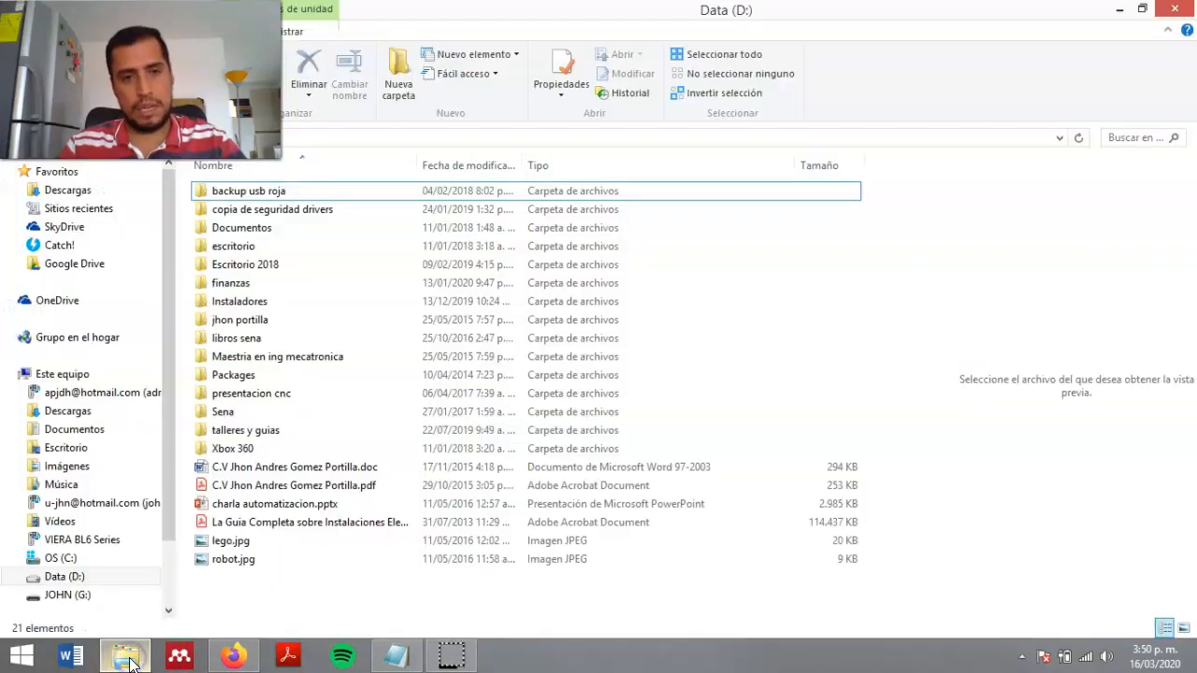
pyautogui.click(278, 280)
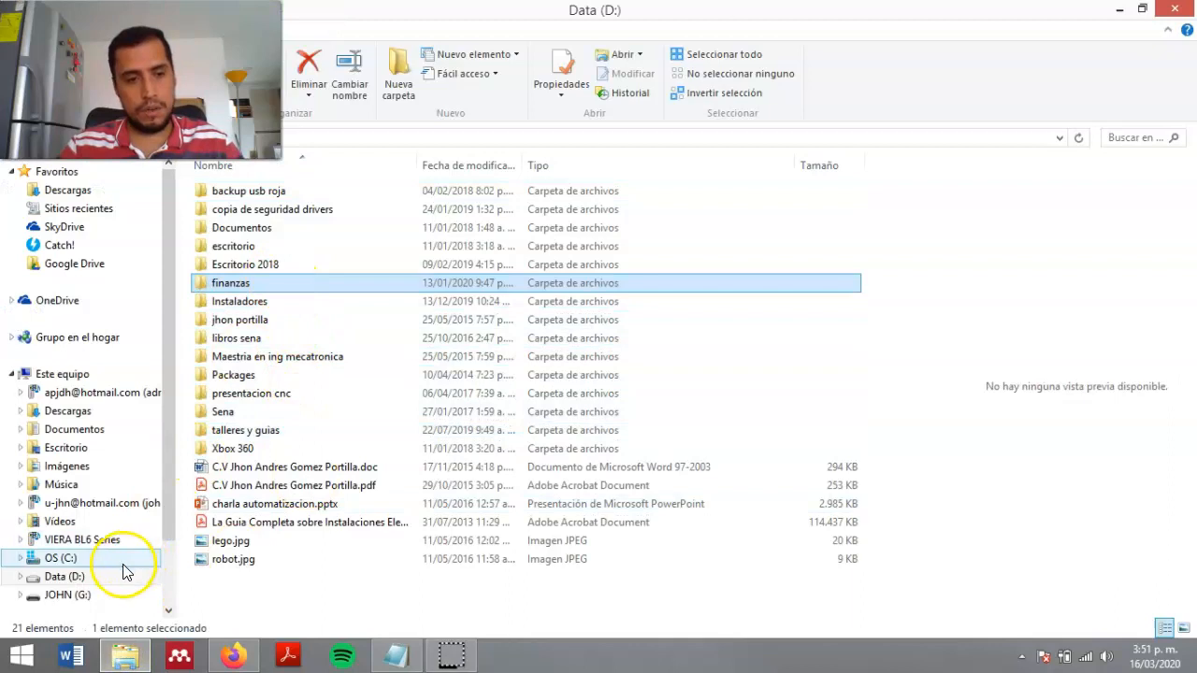
pyautogui.click(93, 595)
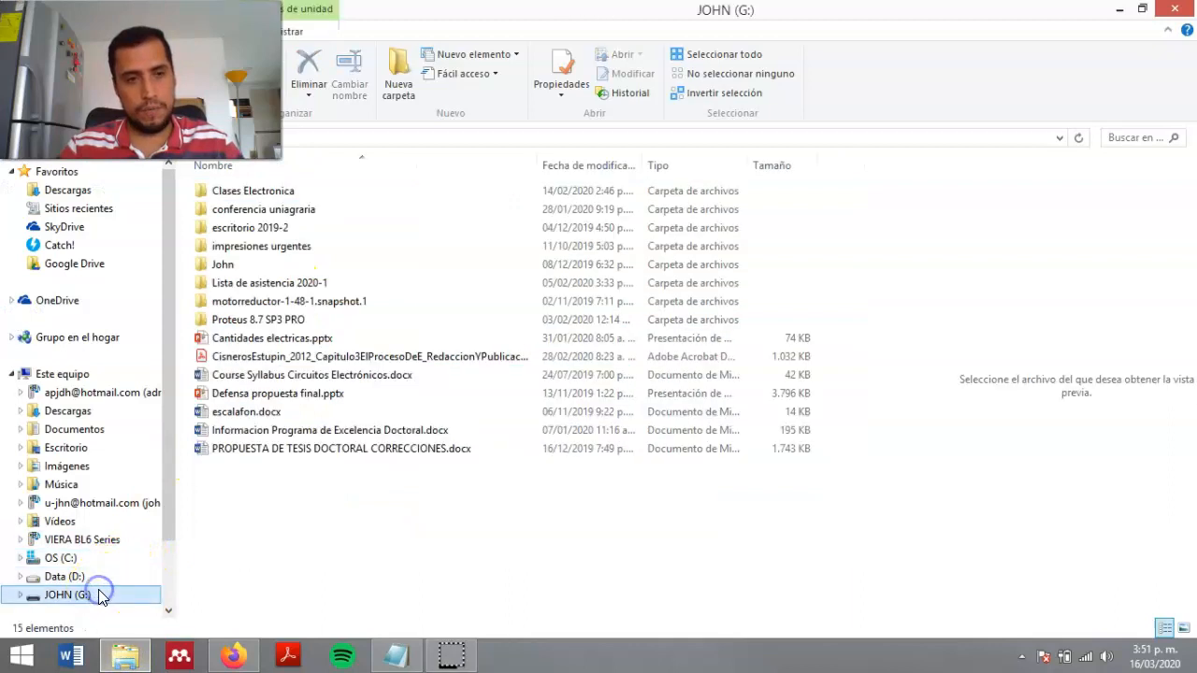
pyautogui.doubleClick(236, 266)
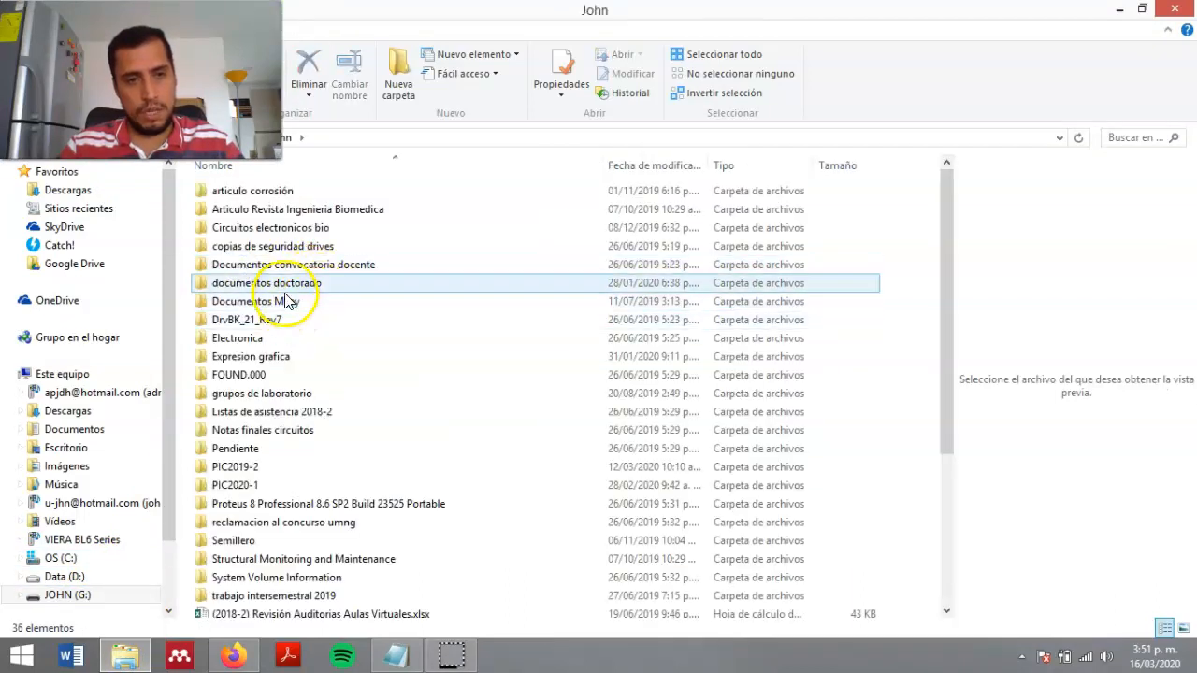
pyautogui.doubleClick(271, 228)
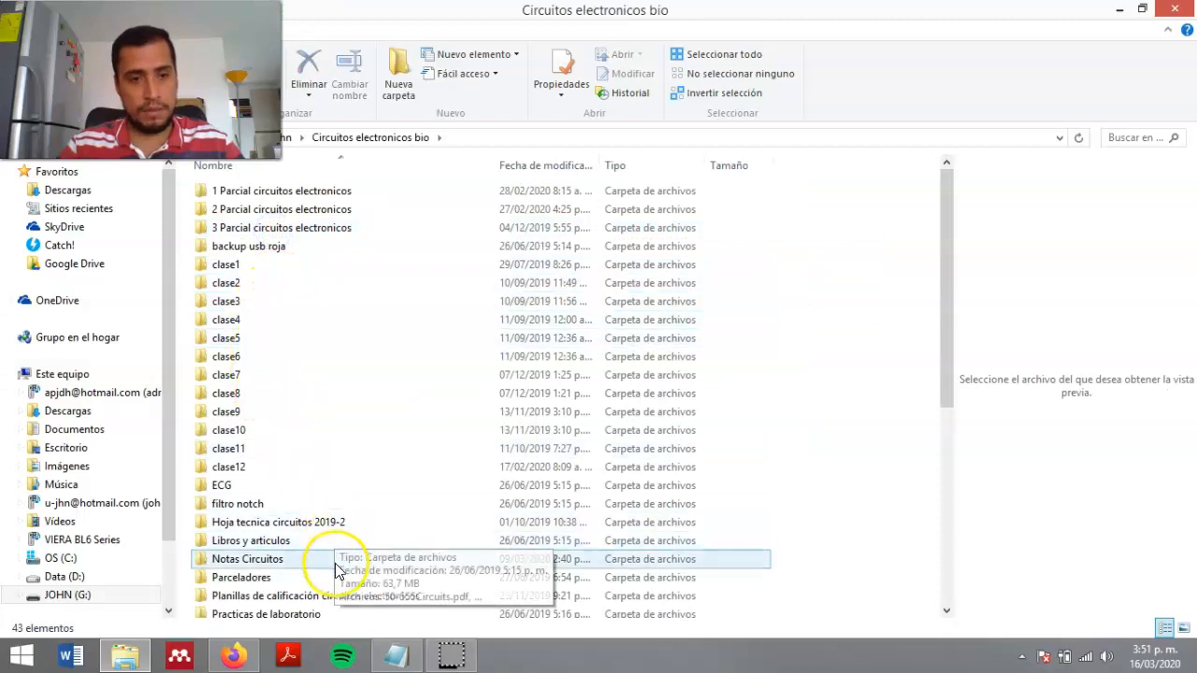
# Open Practica 3 inside Practicas de laboratorio actualización 2019-2 and select the fuente.pptx presentation.
pyautogui.moveTo(943, 344); pyautogui.dragTo(943, 410)
pyautogui.click(454, 513)
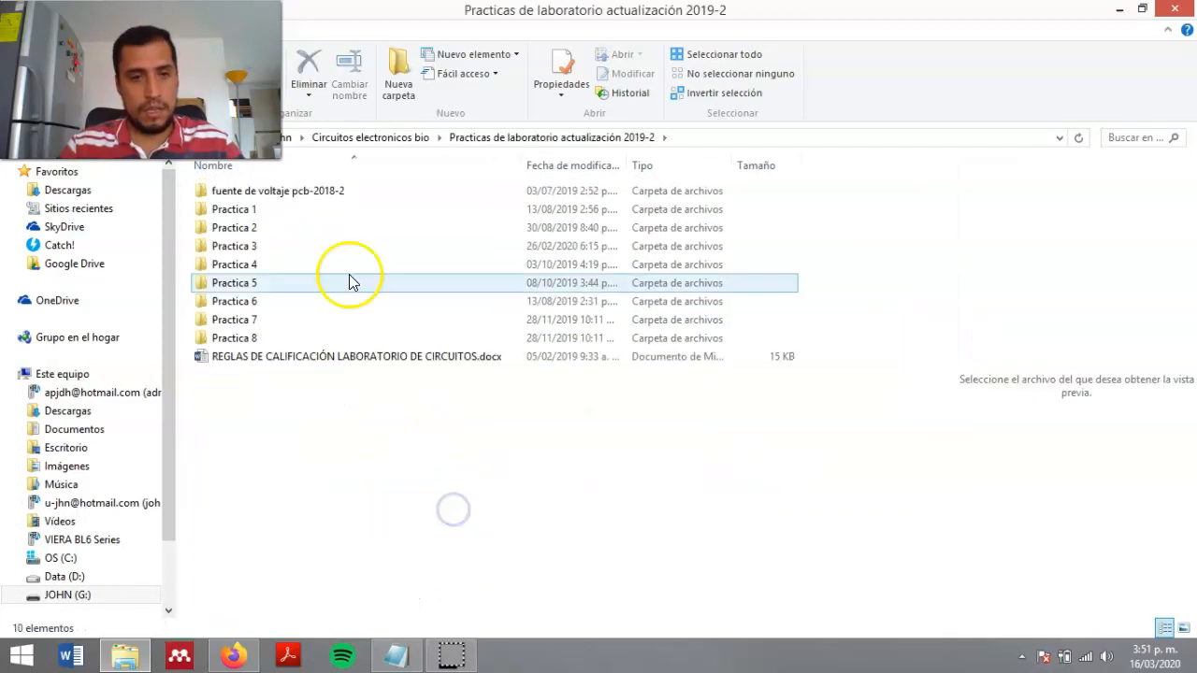
pyautogui.doubleClick(302, 242)
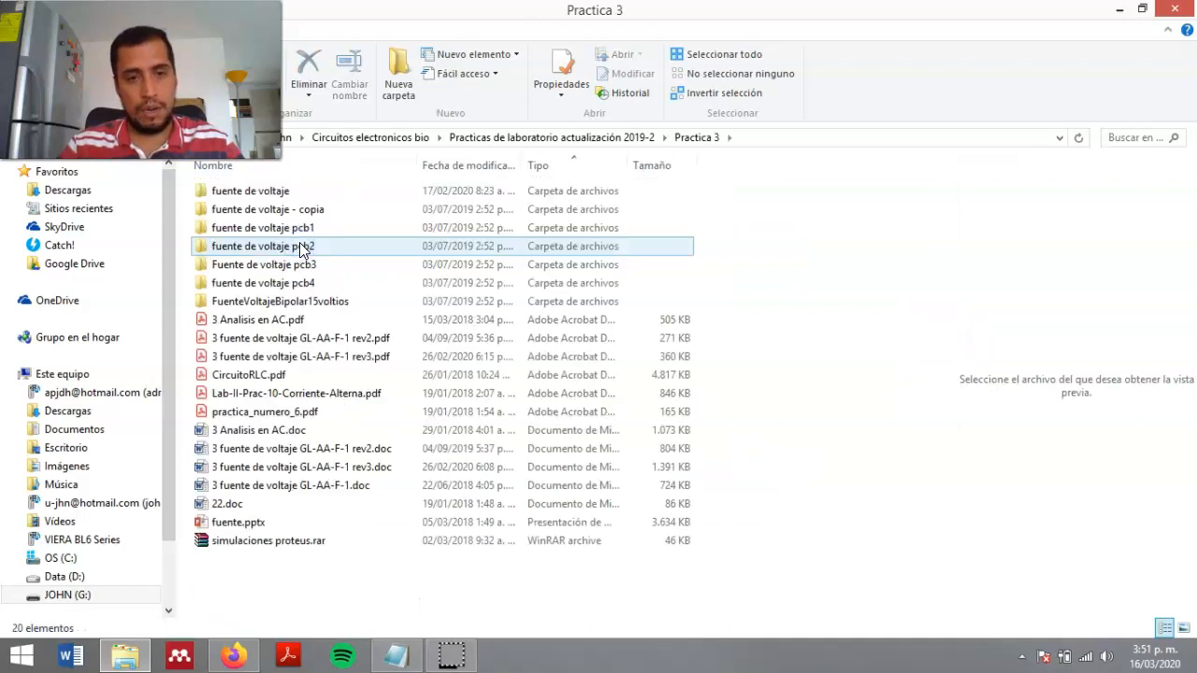
pyautogui.click(262, 522)
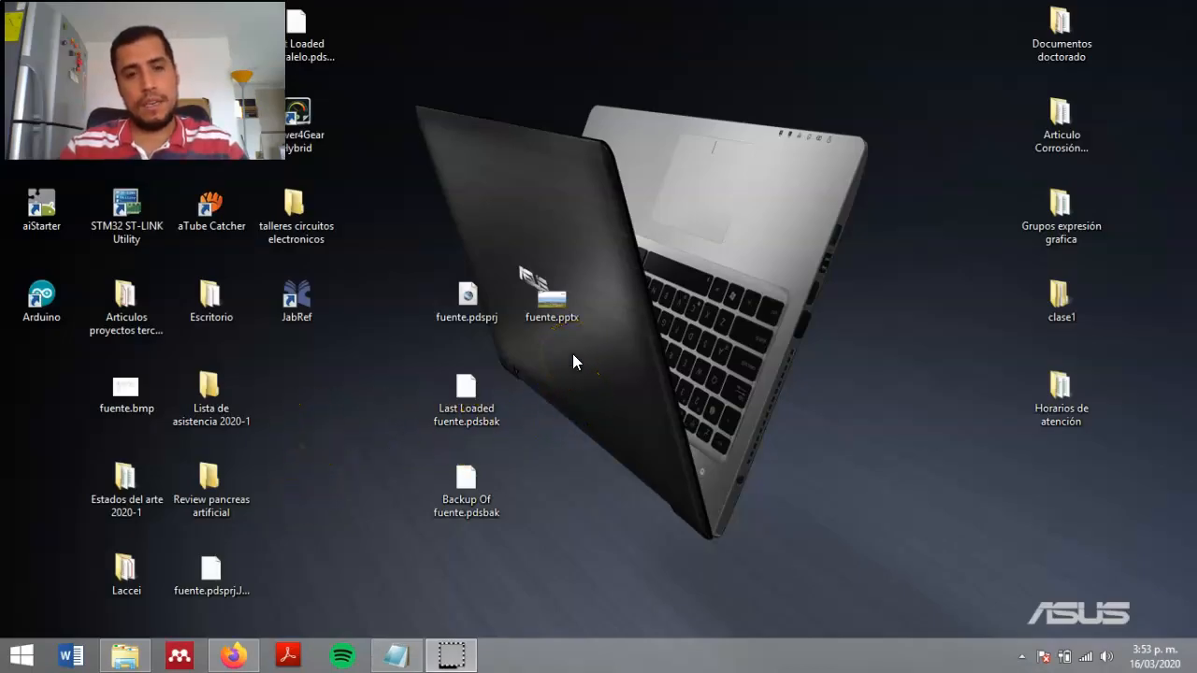
# Rearrange fuente.pptx and fuente.pdsprj side by side on the desktop and open the fuente.pdsprj project in Proteus.
pyautogui.doubleClick(487, 310)
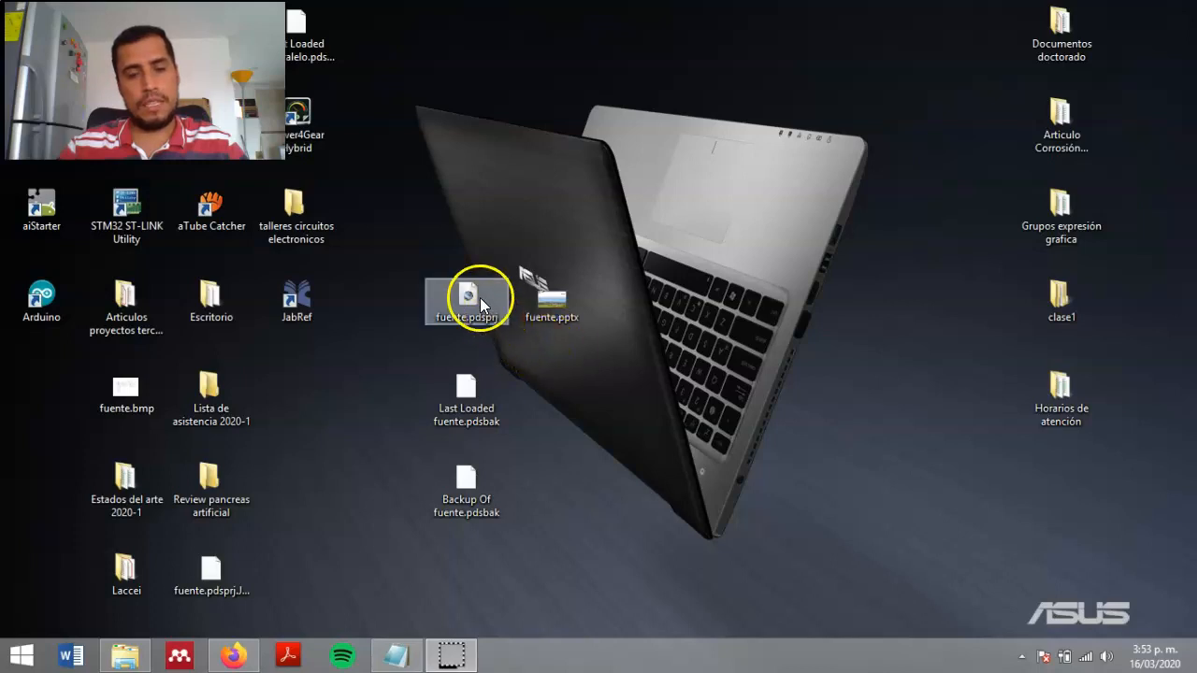
pyautogui.click(553, 301)
pyautogui.moveTo(552, 304); pyautogui.dragTo(636, 217)
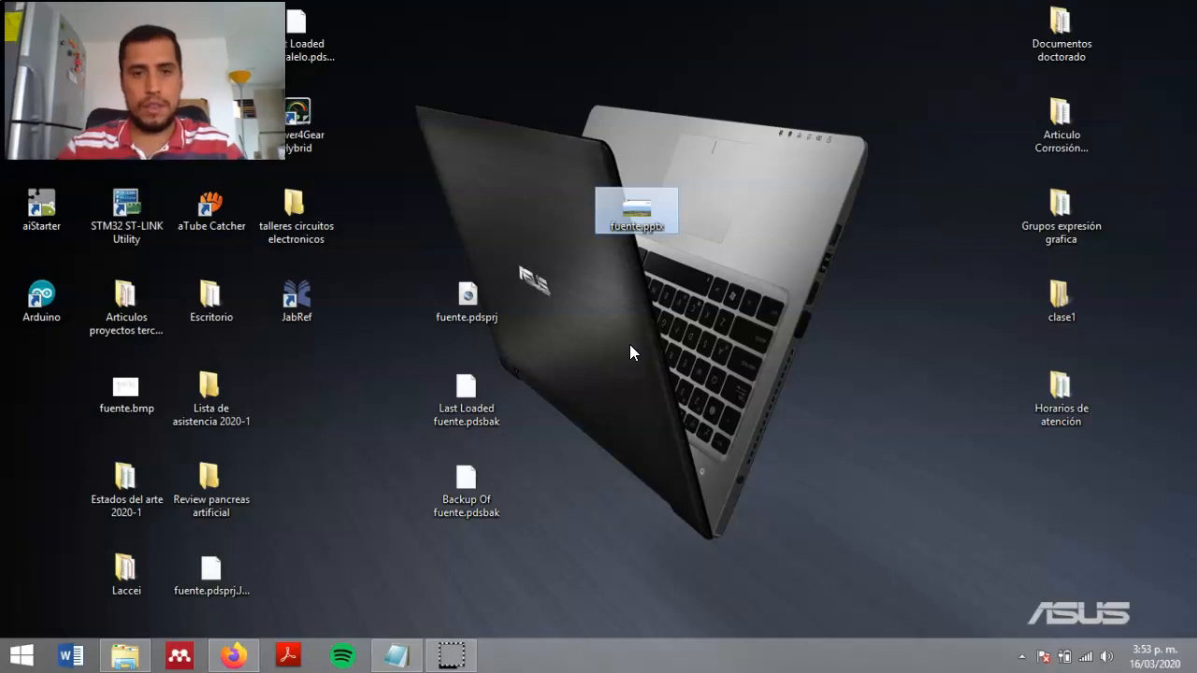
pyautogui.moveTo(473, 299); pyautogui.dragTo(535, 237)
pyautogui.moveTo(563, 315); pyautogui.dragTo(571, 342)
pyautogui.doubleClick(559, 217)
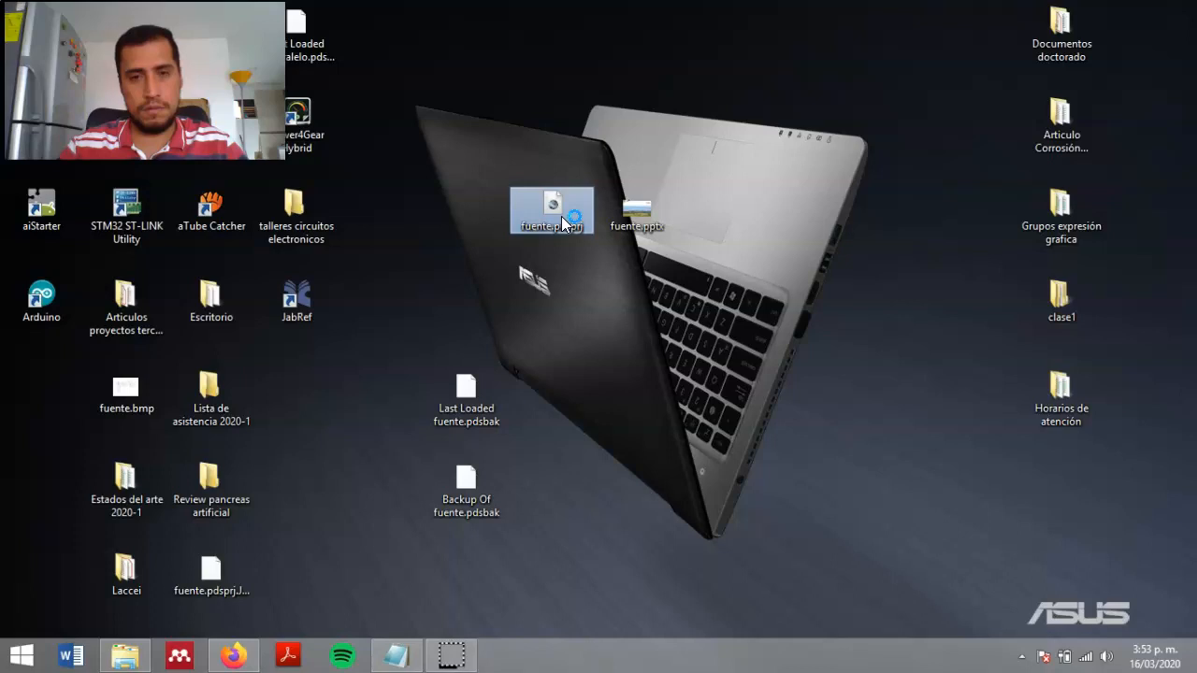
pyautogui.click(682, 365)
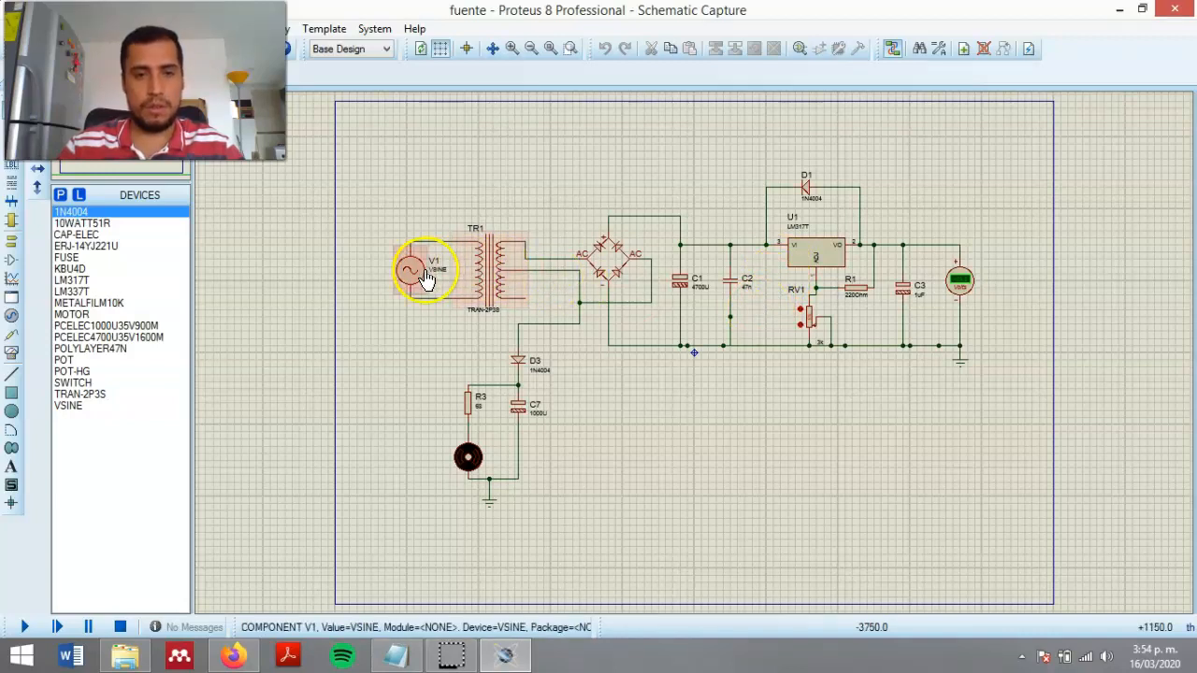
# Examine the power supply schematic and check the amplitude and frequency properties of sine source V1.
pyautogui.scroll(3, 422, 271)
pyautogui.scroll(-4, 695, 363)
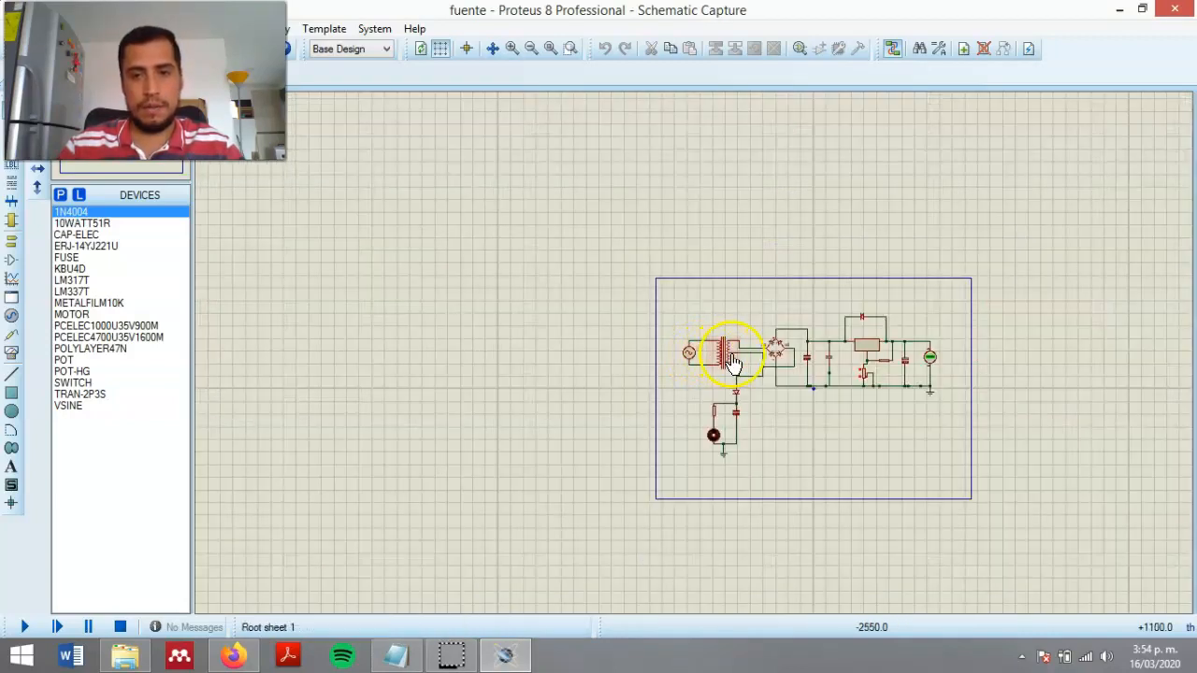
pyautogui.scroll(3, 737, 351)
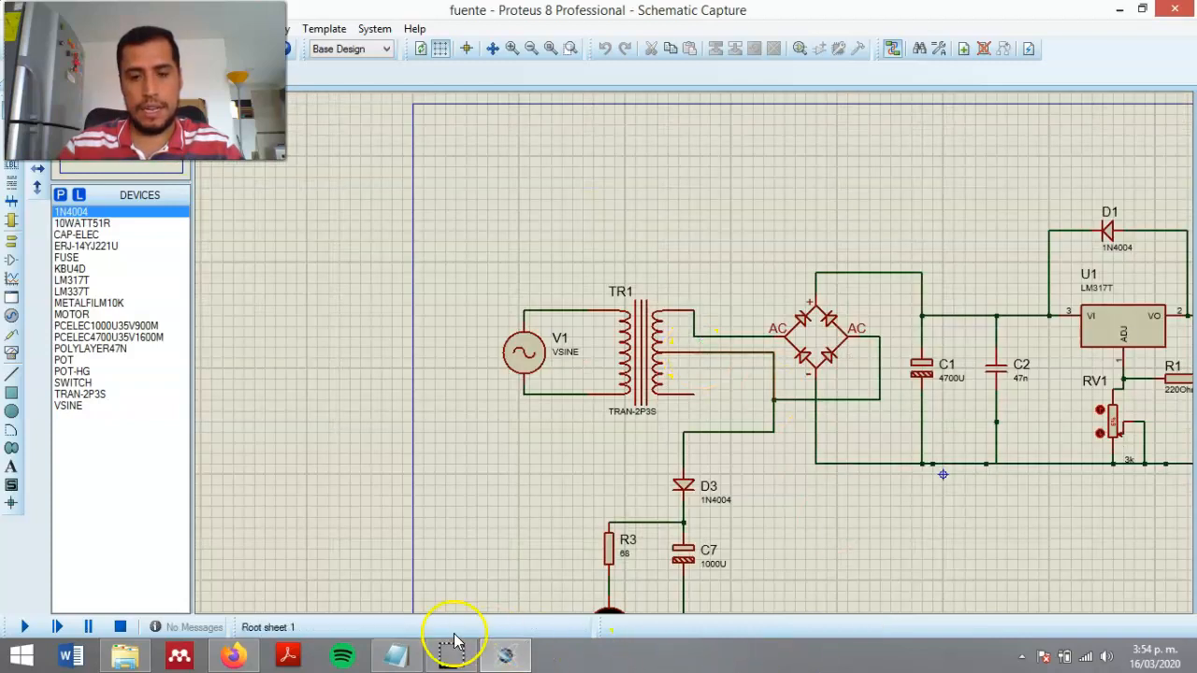
pyautogui.scroll(1, 1006, 382)
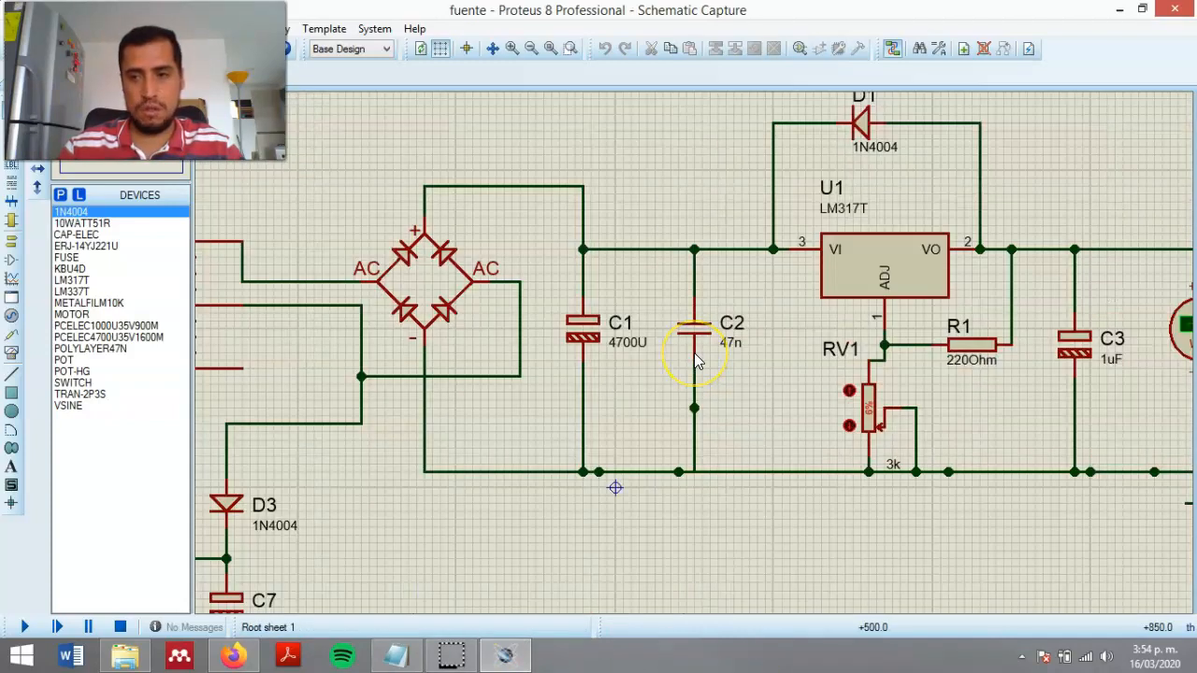
pyautogui.scroll(-3, 695, 363)
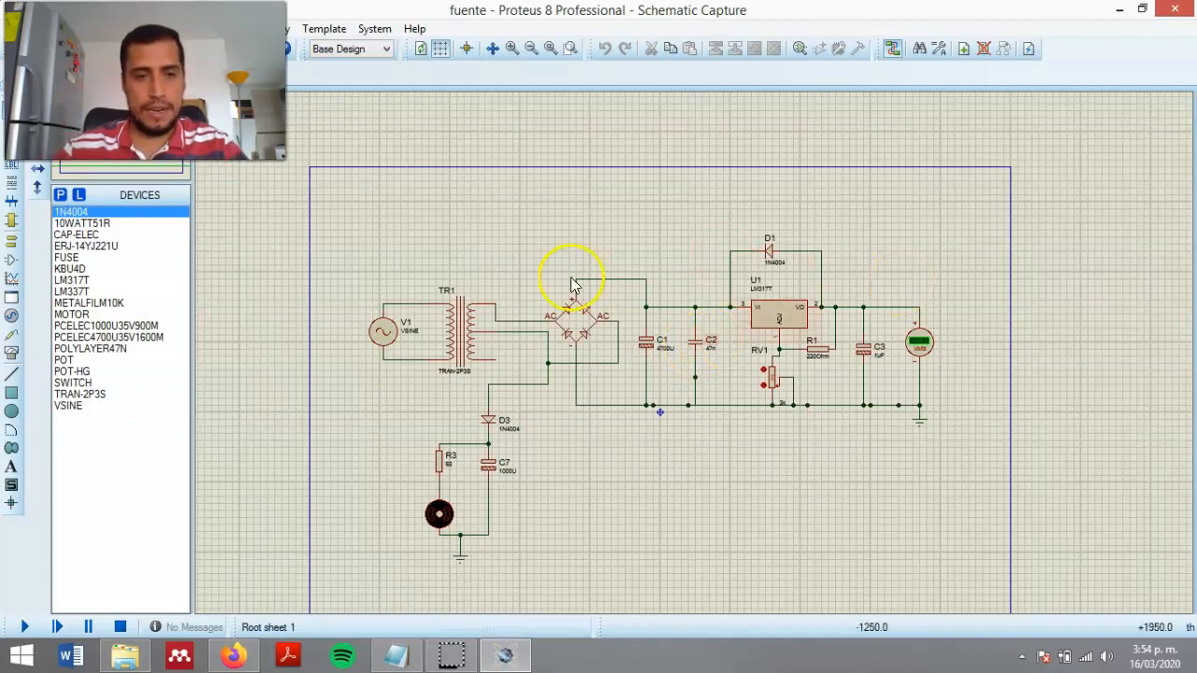
pyautogui.scroll(2, 682, 340)
pyautogui.doubleClick(496, 340)
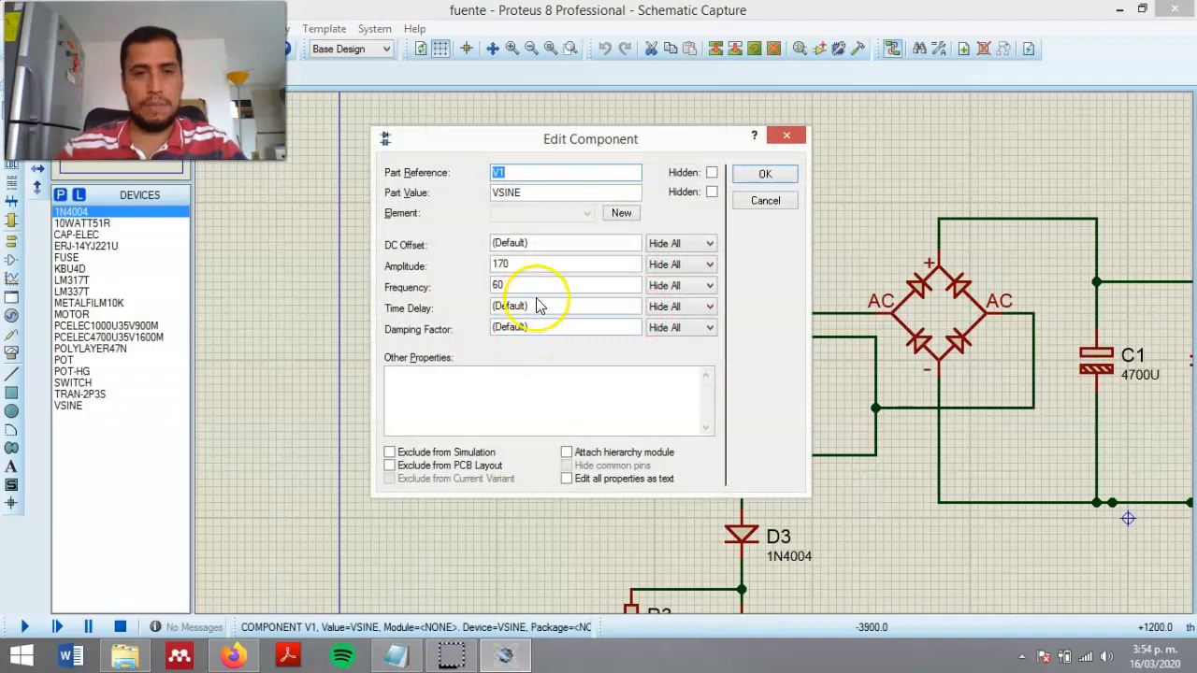
pyautogui.moveTo(546, 263); pyautogui.dragTo(481, 286)
pyautogui.click(524, 289)
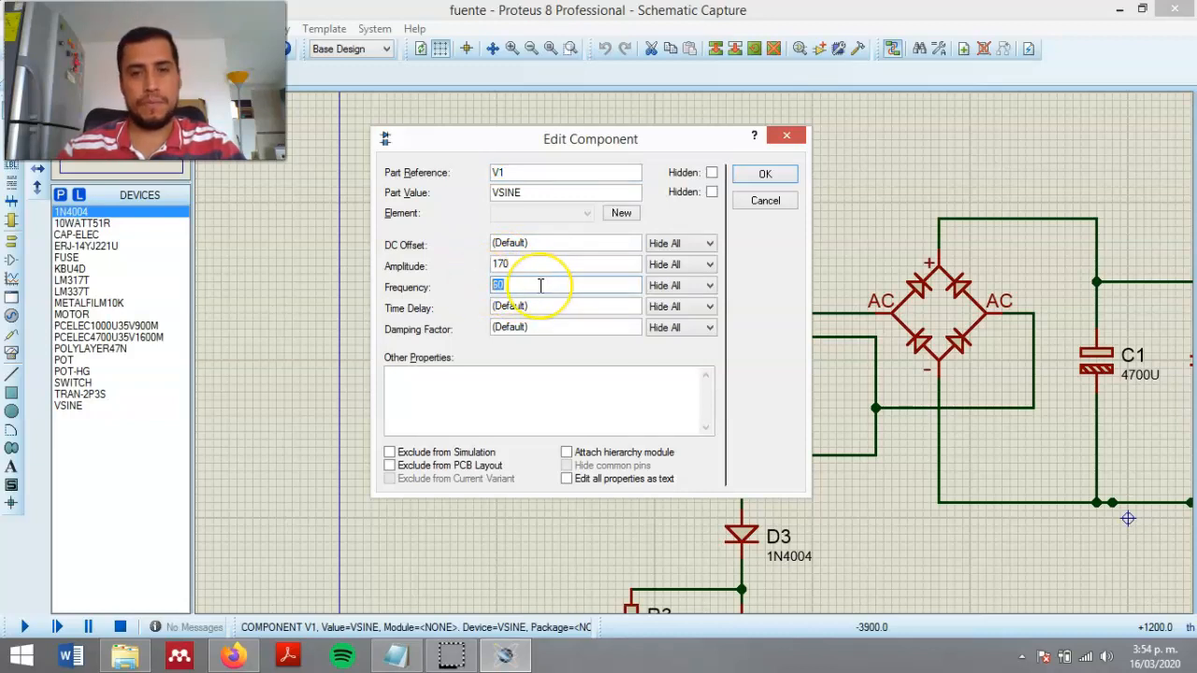
pyautogui.click(787, 136)
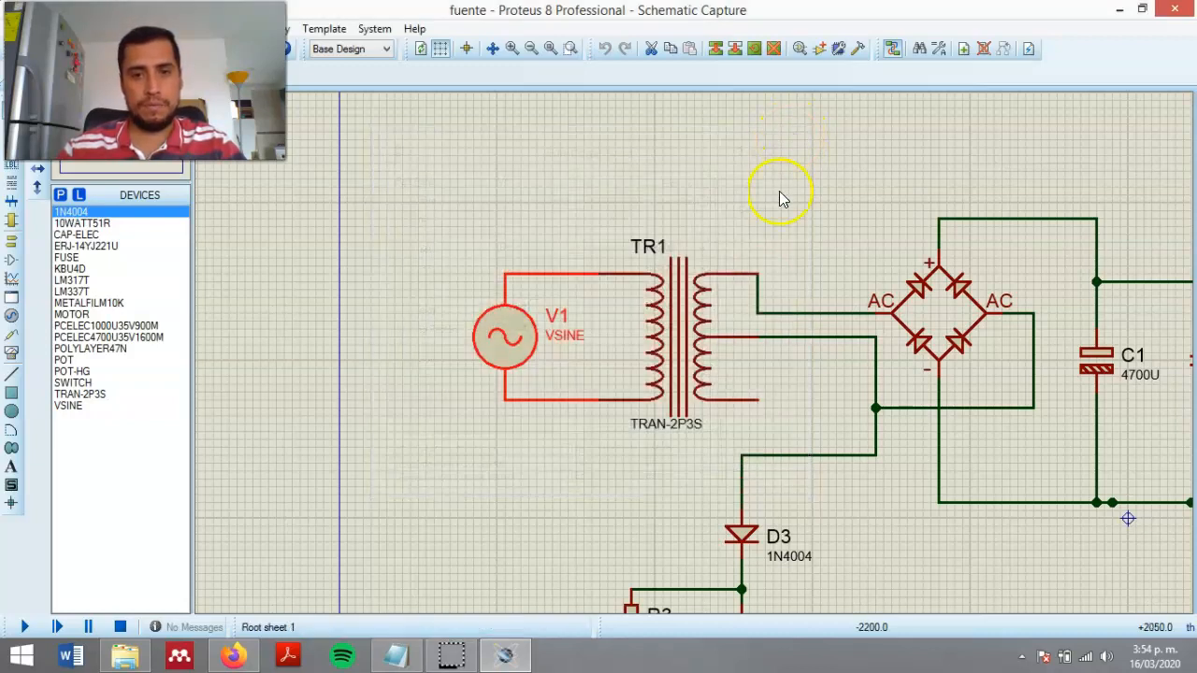
pyautogui.click(560, 207)
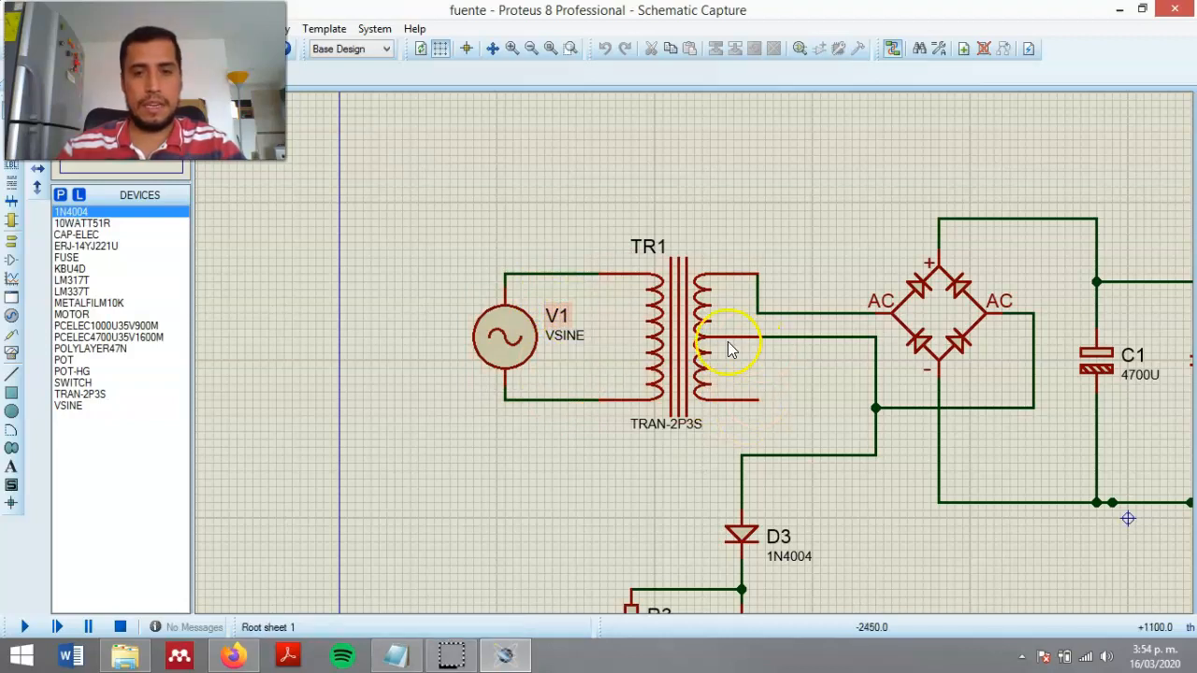
# Place an AC voltmeter above the wiring between transformer TR1's secondary and the diode bridge.
pyautogui.scroll(-1, 745, 347)
pyautogui.scroll(1, 745, 348)
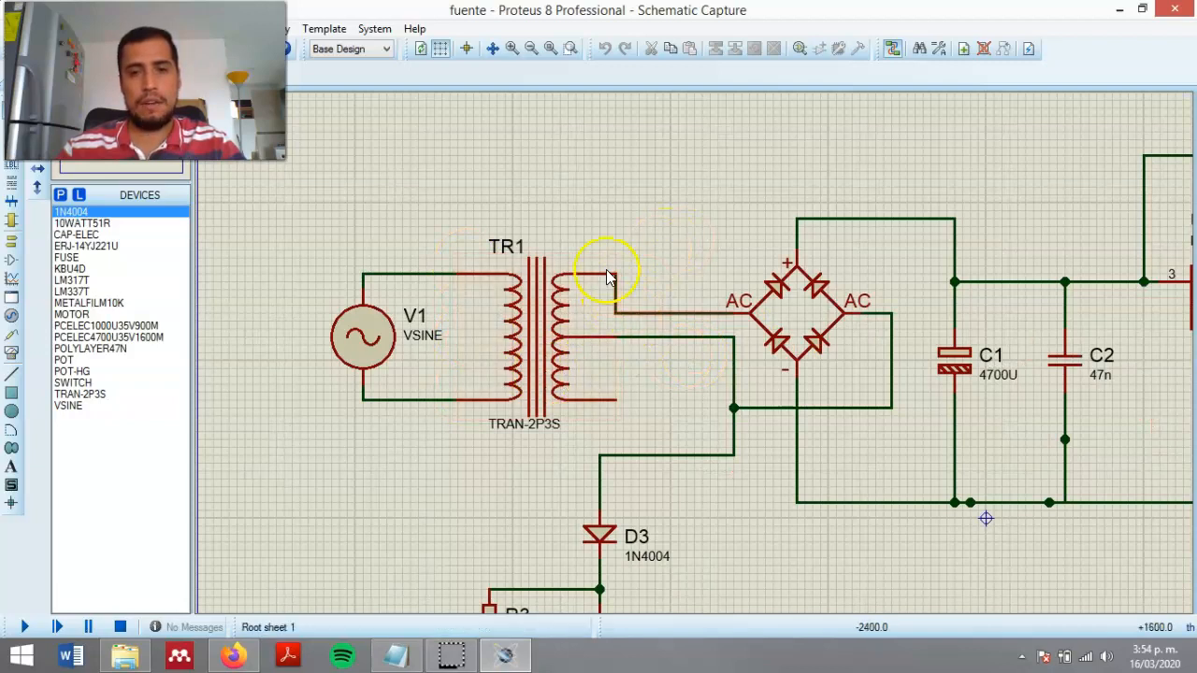
pyautogui.scroll(-2, 711, 386)
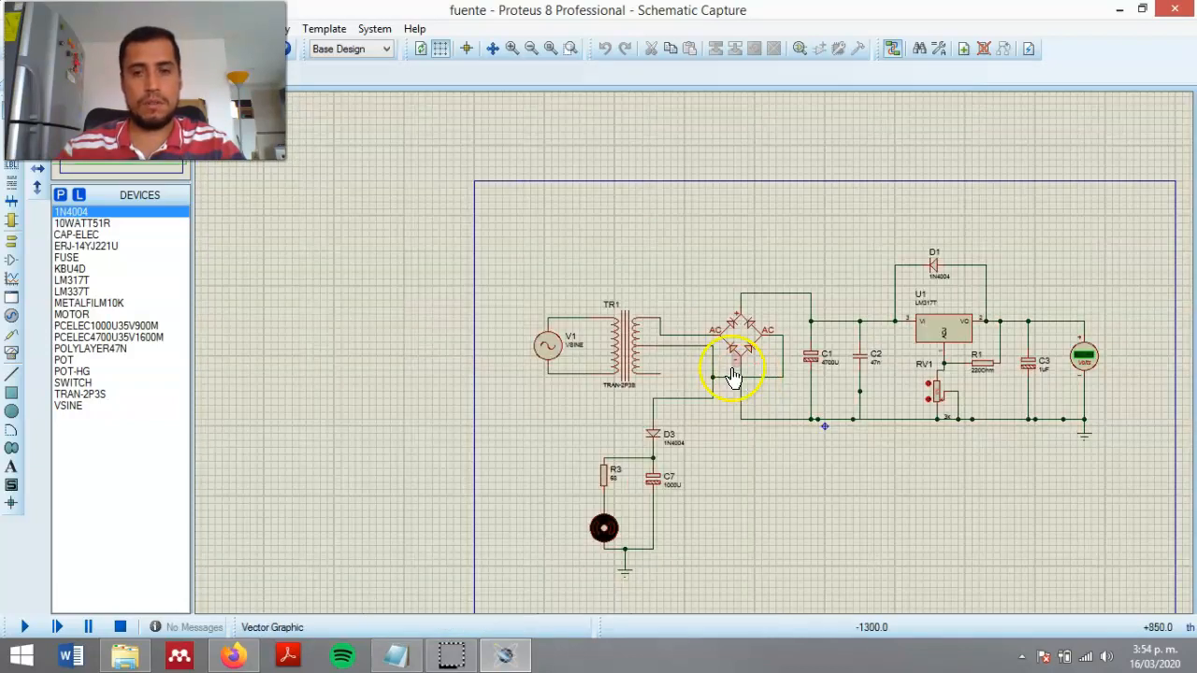
pyautogui.scroll(1, 720, 374)
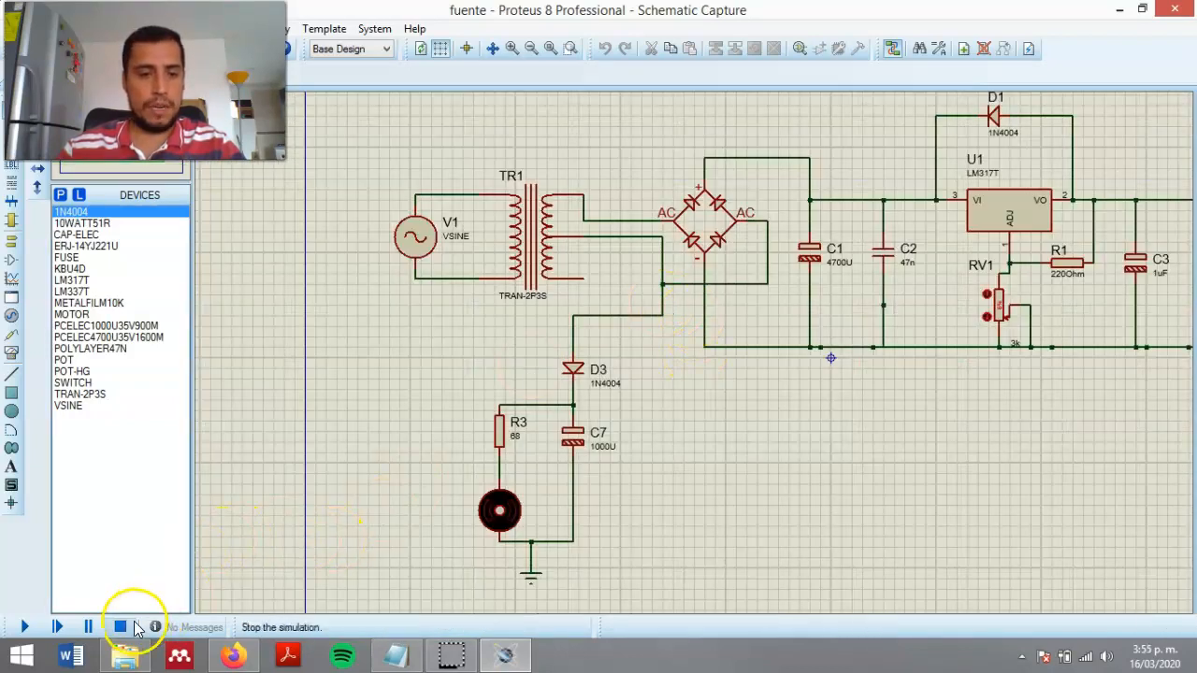
pyautogui.click(11, 354)
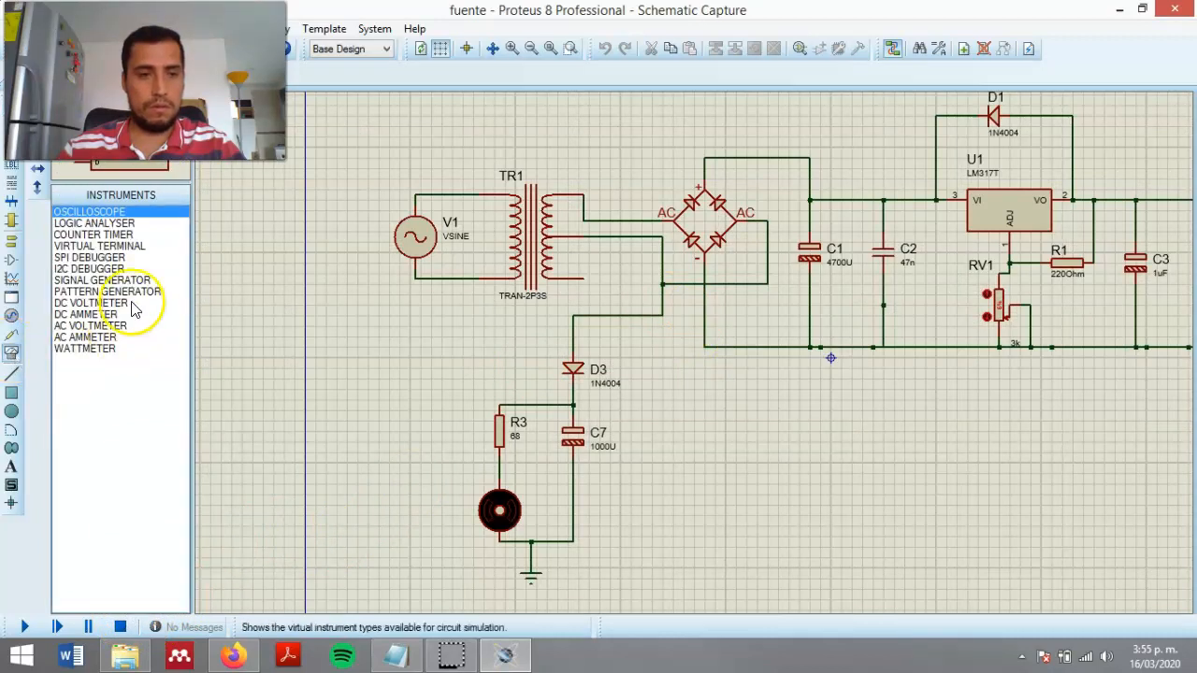
pyautogui.click(94, 326)
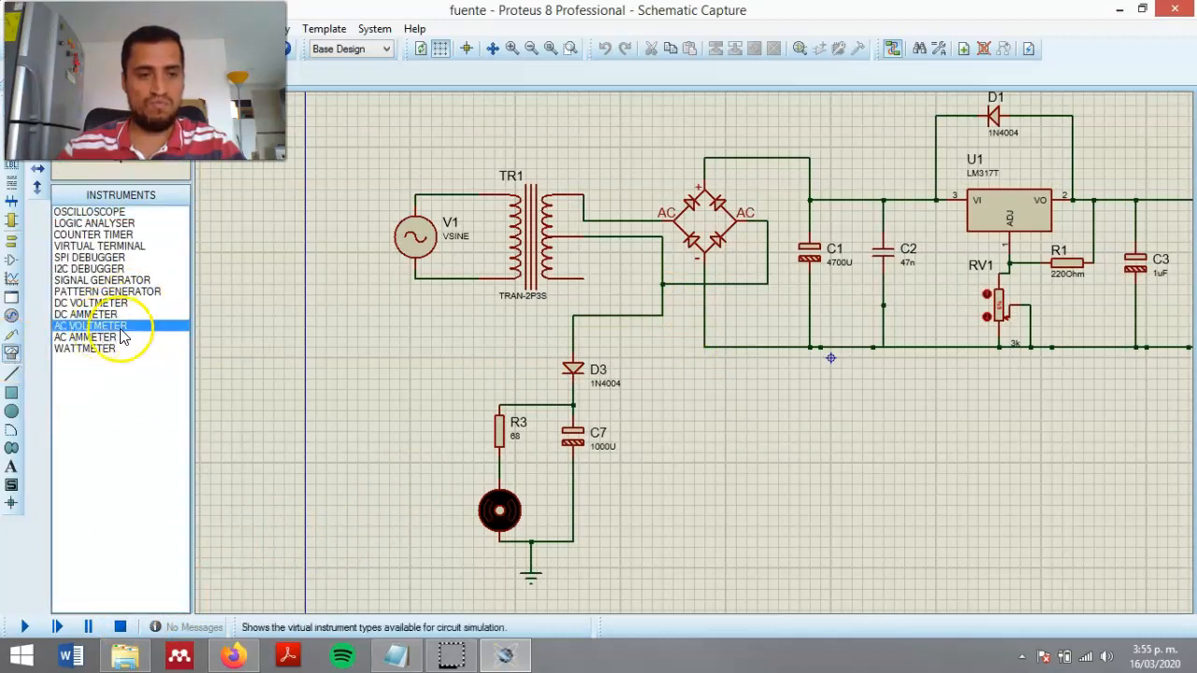
pyautogui.scroll(1, 615, 235)
pyautogui.scroll(-1, 690, 352)
pyautogui.scroll(1, 271, 416)
pyautogui.click(512, 320)
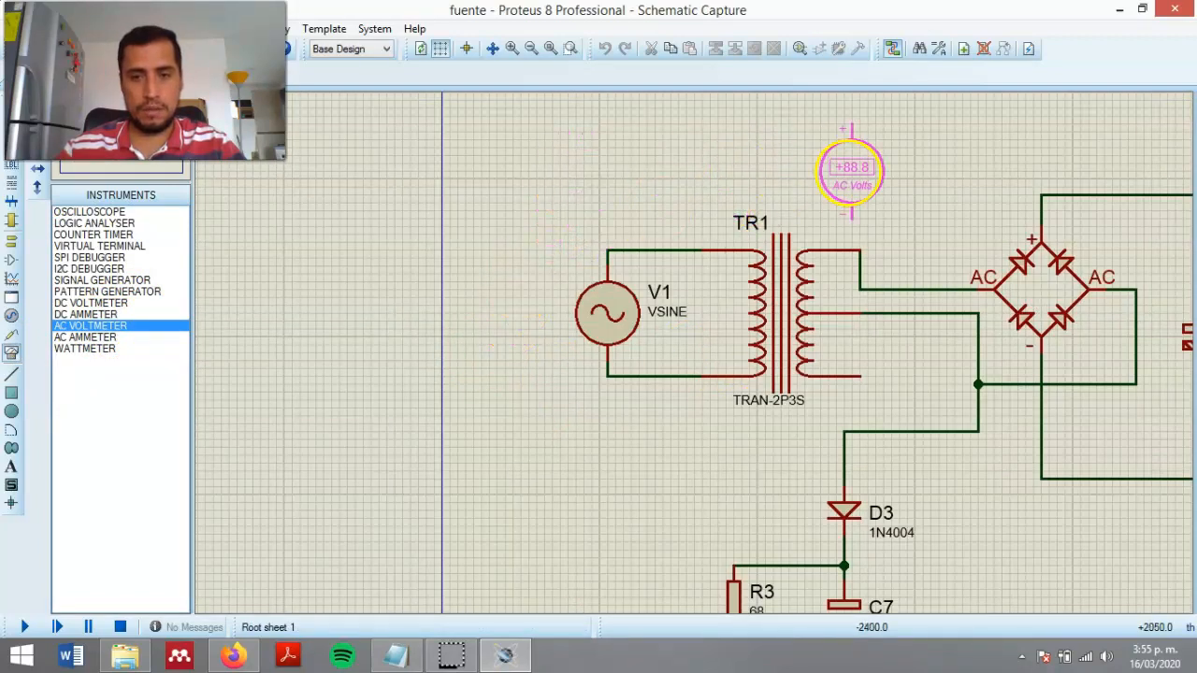
pyautogui.click(932, 185)
# Wire the AC voltmeter across the upper and lower end terminals of TR1's secondary winding.
pyautogui.click(930, 140)
pyautogui.click(858, 247)
pyautogui.click(933, 230)
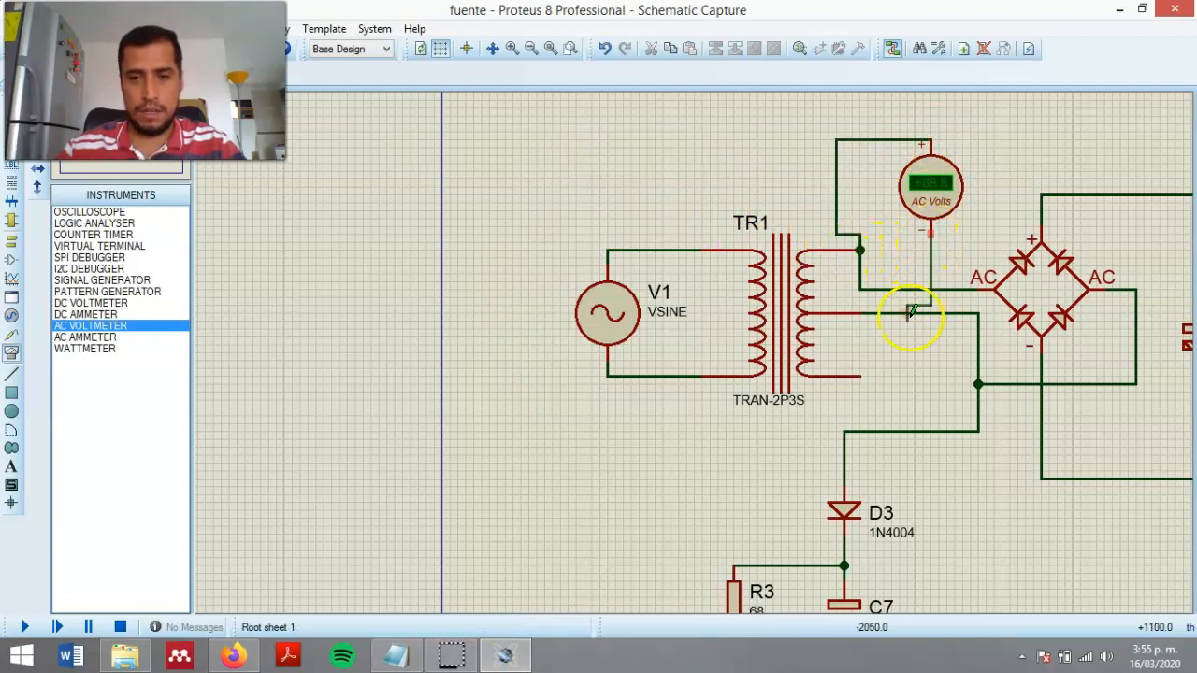
pyautogui.click(861, 374)
# Place a second AC voltmeter beside source V1 and wire it across the two primary supply lines of TR1.
pyautogui.click(536, 198)
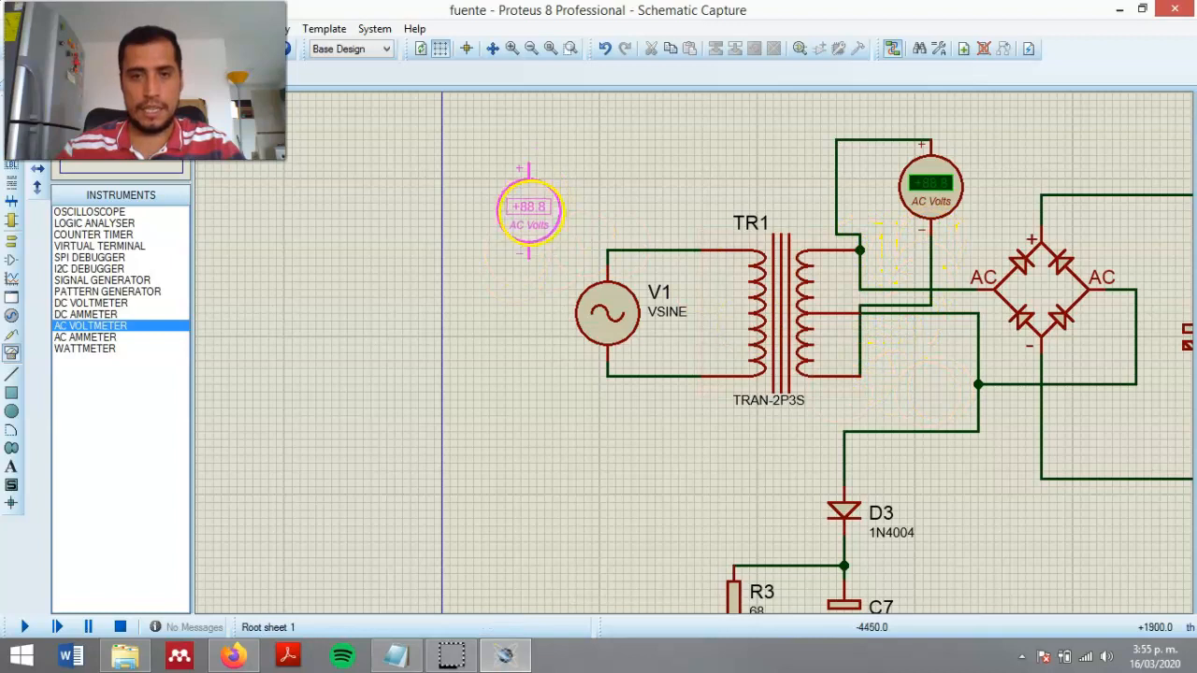
pyautogui.click(521, 215)
pyautogui.click(523, 169)
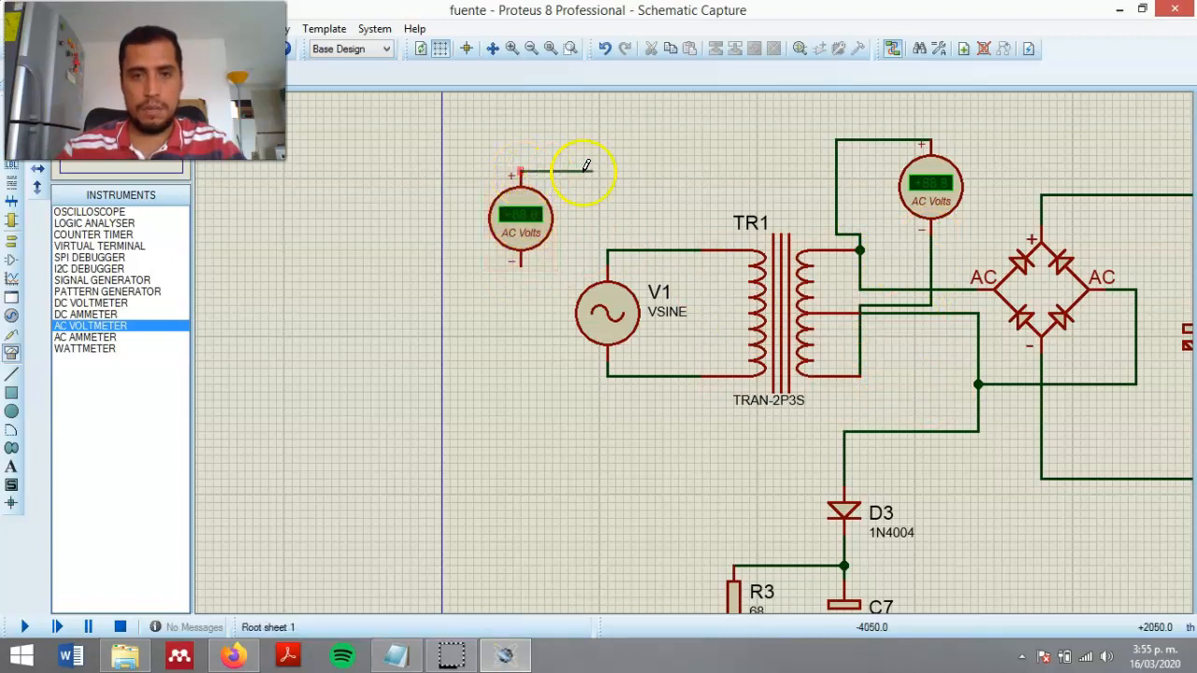
pyautogui.click(671, 248)
pyautogui.click(521, 264)
pyautogui.click(670, 376)
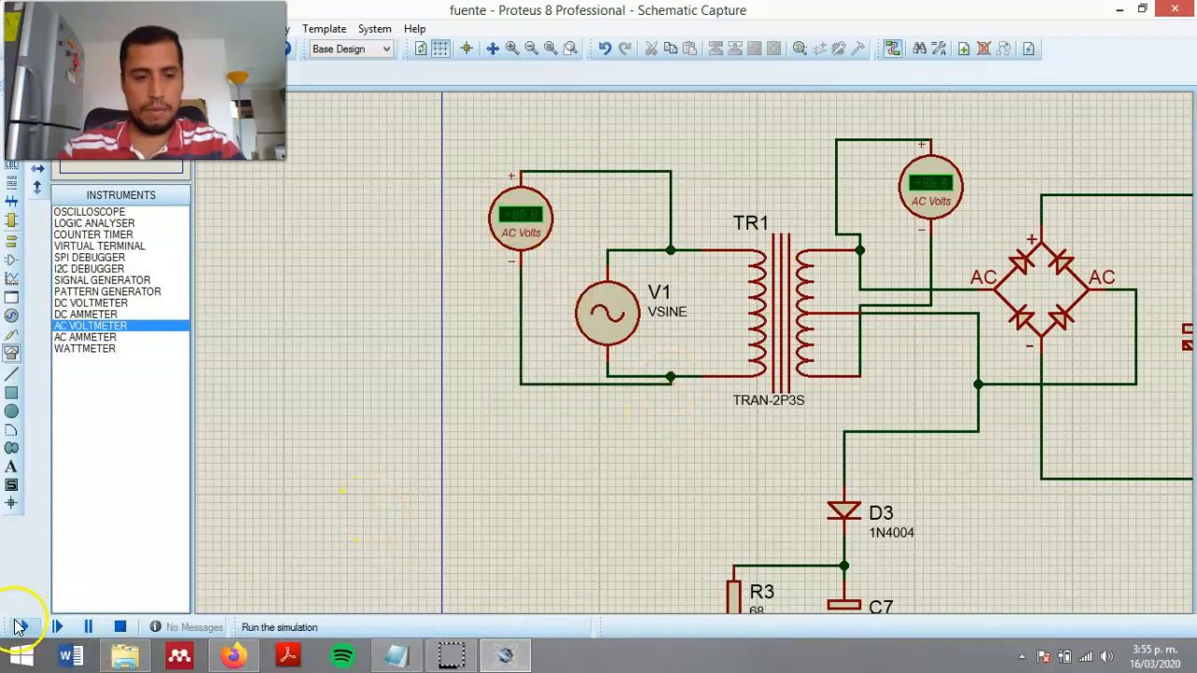
# Run the simulation to read both AC voltmeters, and stop it.
pyautogui.click(20, 627)
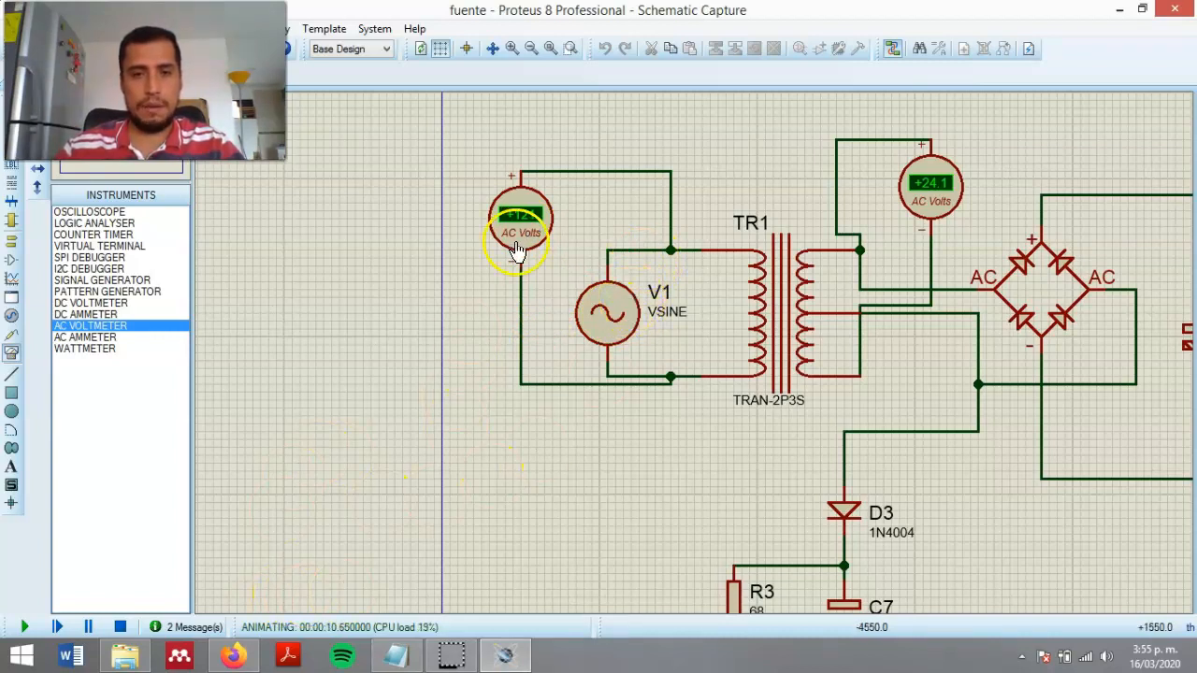
pyautogui.click(122, 628)
# Check the amplitude setting of source V1 without changing it, and run the simulation to read both AC voltmeters before stopping it.
pyautogui.doubleClick(598, 316)
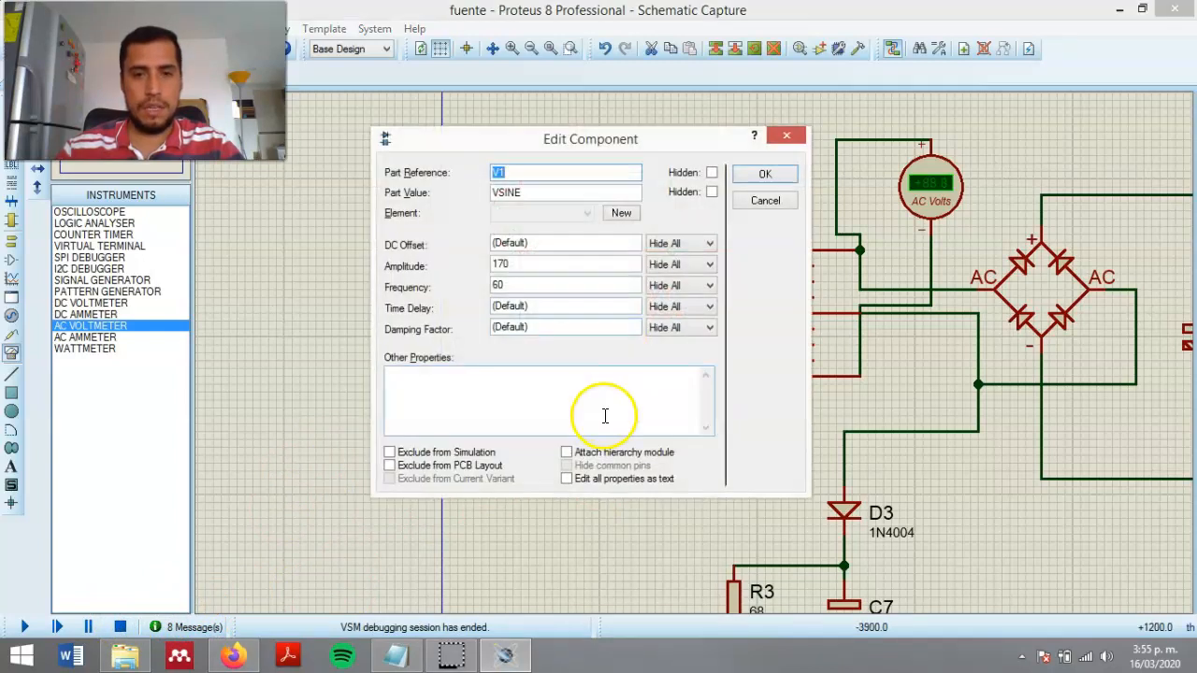
pyautogui.moveTo(537, 265); pyautogui.dragTo(462, 265)
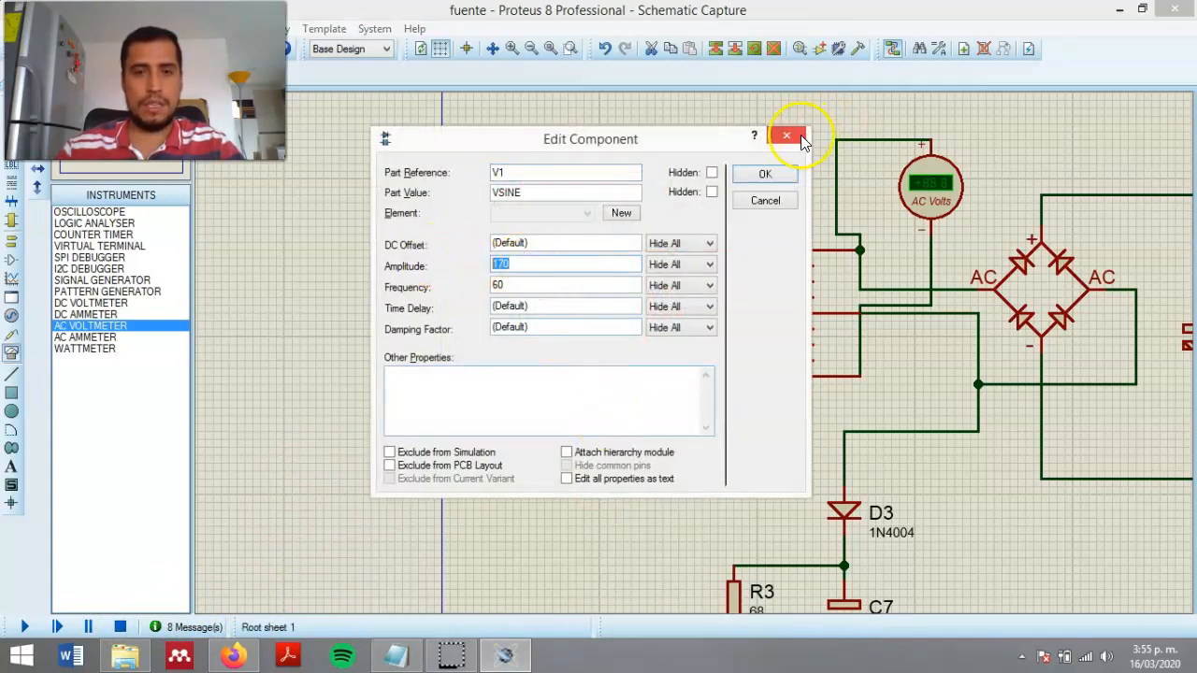
pyautogui.click(788, 136)
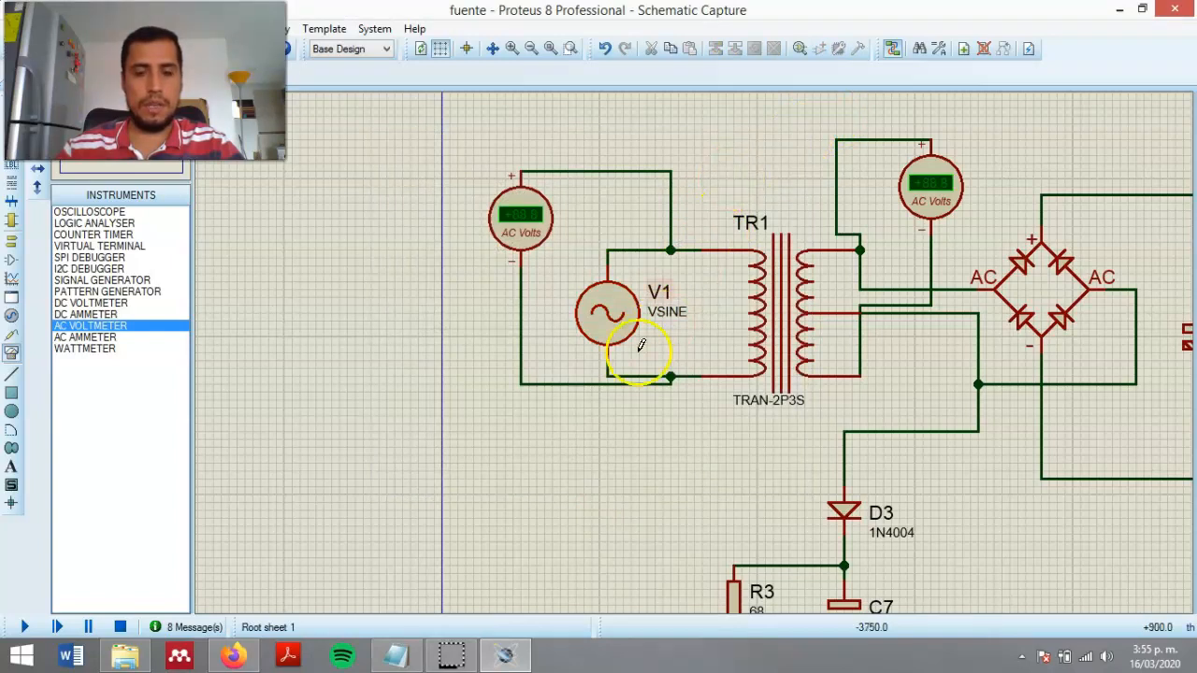
pyautogui.doubleClick(602, 314)
pyautogui.moveTo(548, 265); pyautogui.dragTo(456, 265)
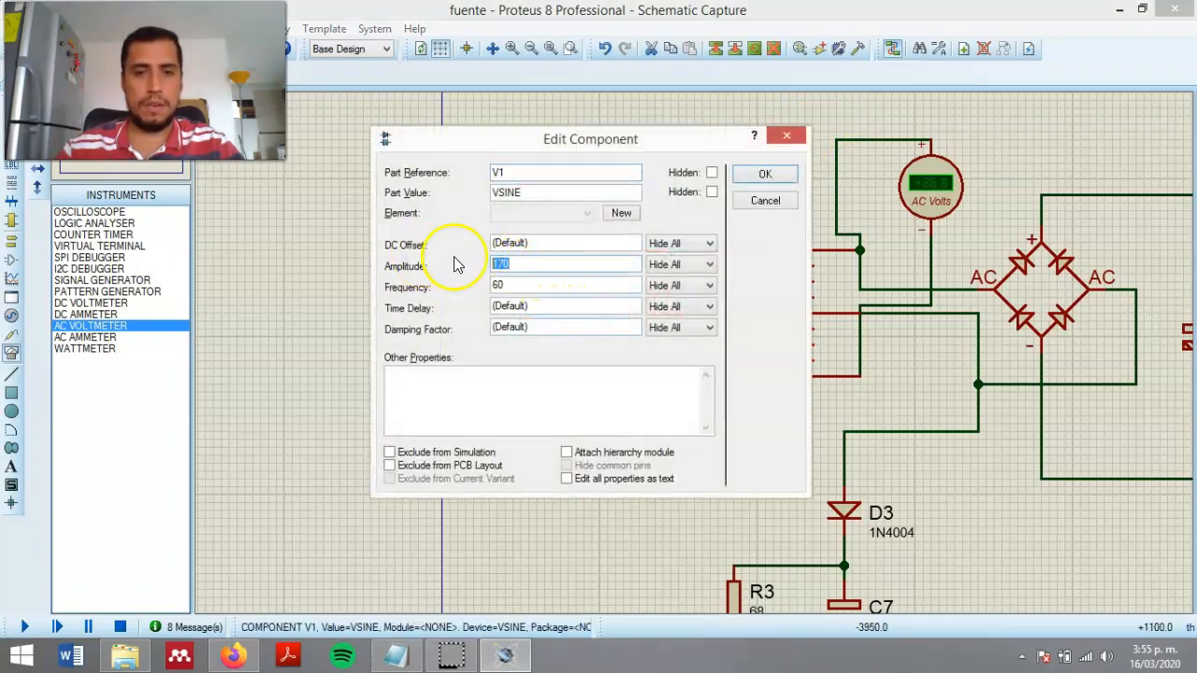
pyautogui.click(788, 135)
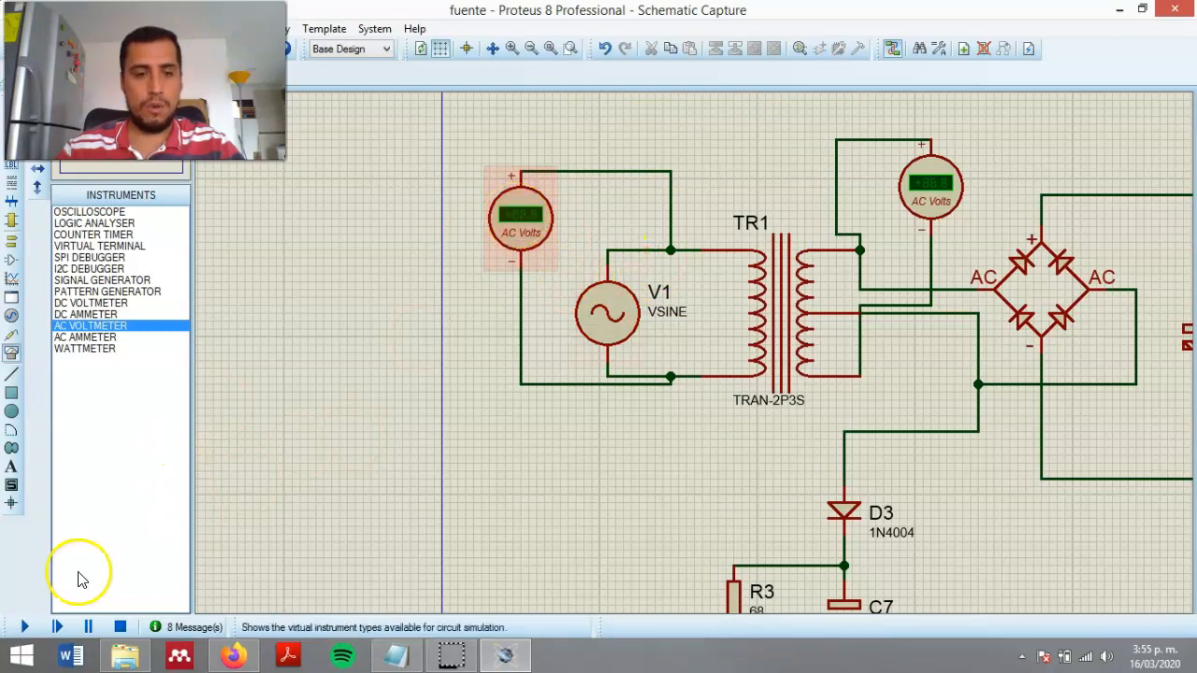
pyautogui.click(23, 625)
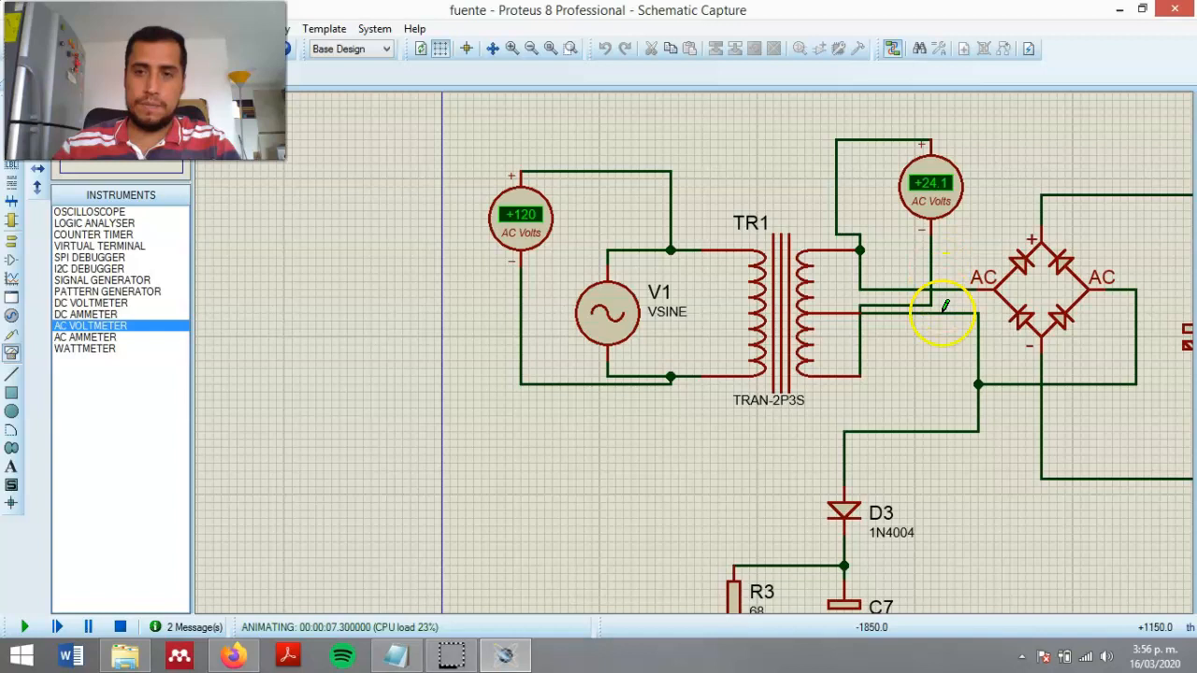
pyautogui.click(122, 629)
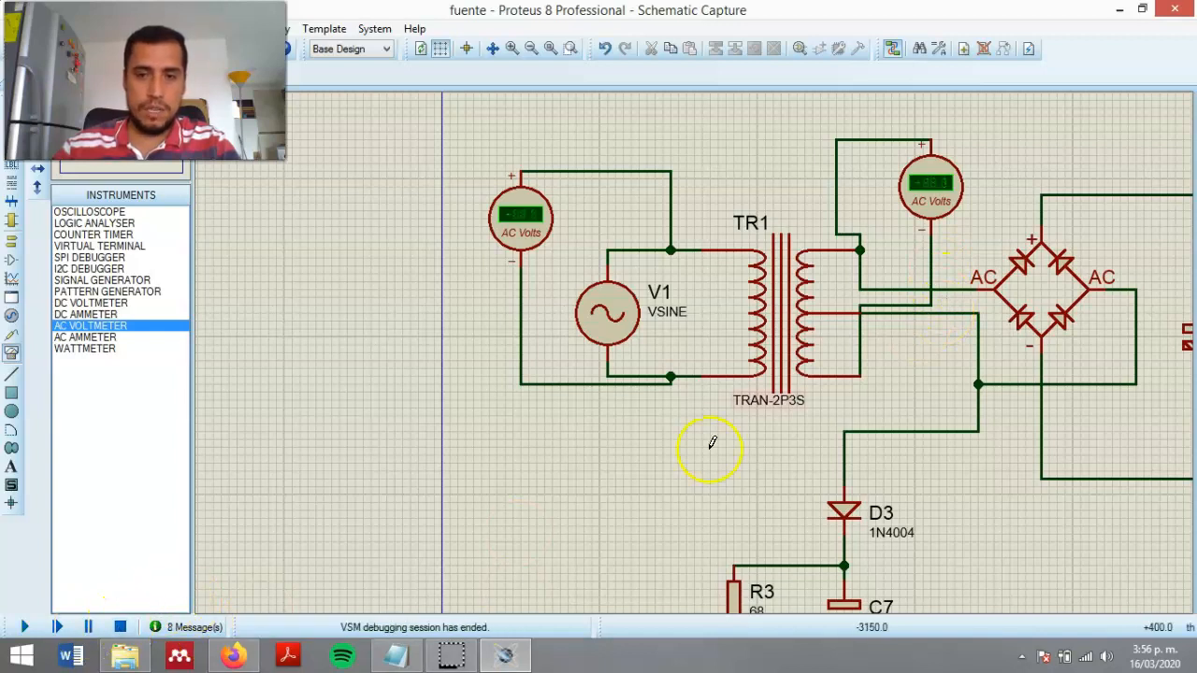
# Delete the AC voltmeter across TR1's full secondary and place a new one above the wires leading to the diode bridge.
pyautogui.click(943, 204)
pyautogui.press('Delete')
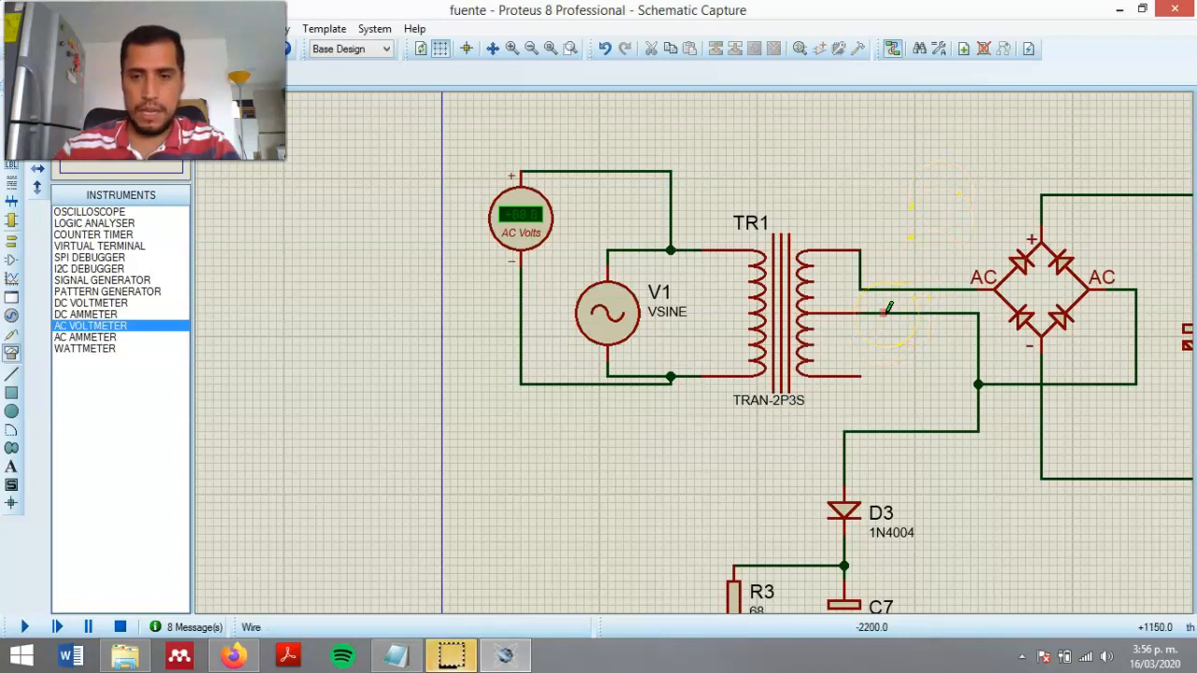
pyautogui.scroll(-1, 885, 312)
pyautogui.scroll(1, 689, 354)
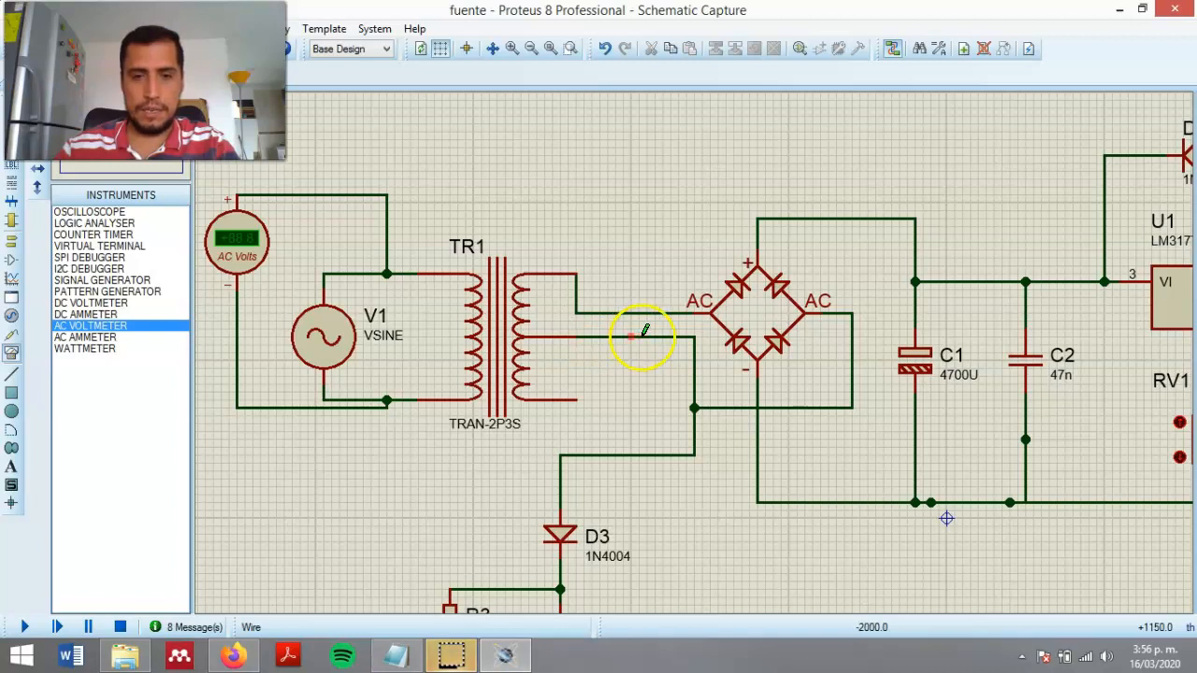
pyautogui.click(575, 275)
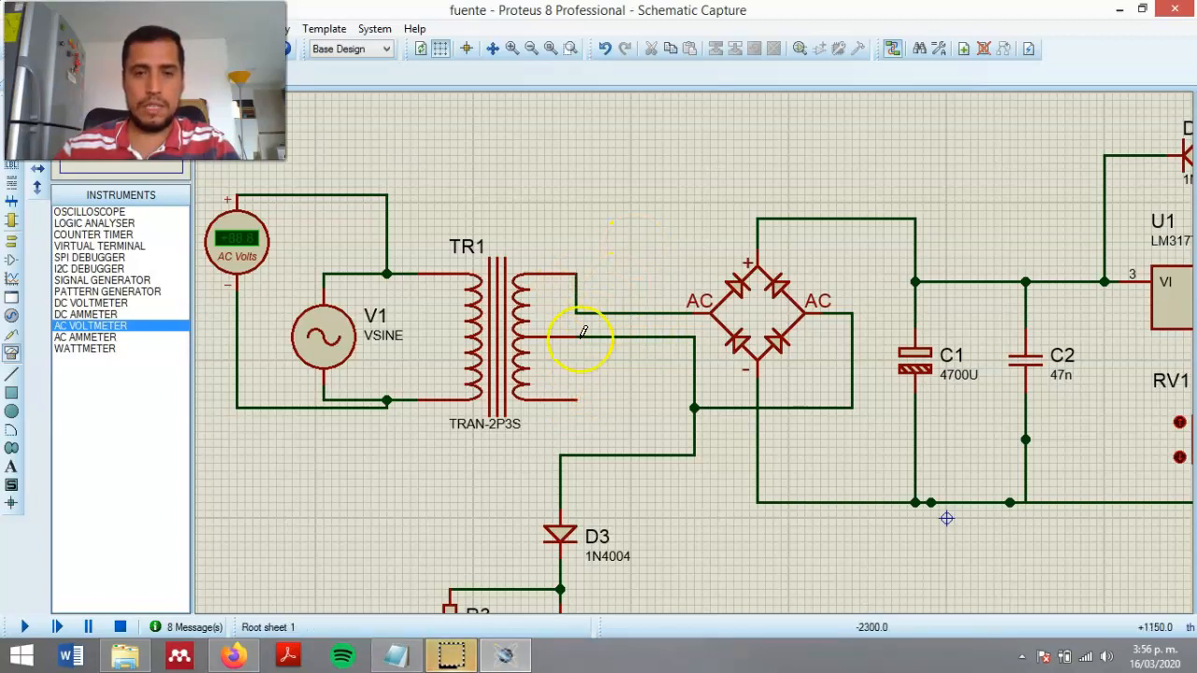
pyautogui.click(632, 215)
pyautogui.click(632, 215)
# Wire the new AC voltmeter between TR1's upper secondary terminal and centre tap, and run the simulation to read it before stopping it.
pyautogui.click(631, 173)
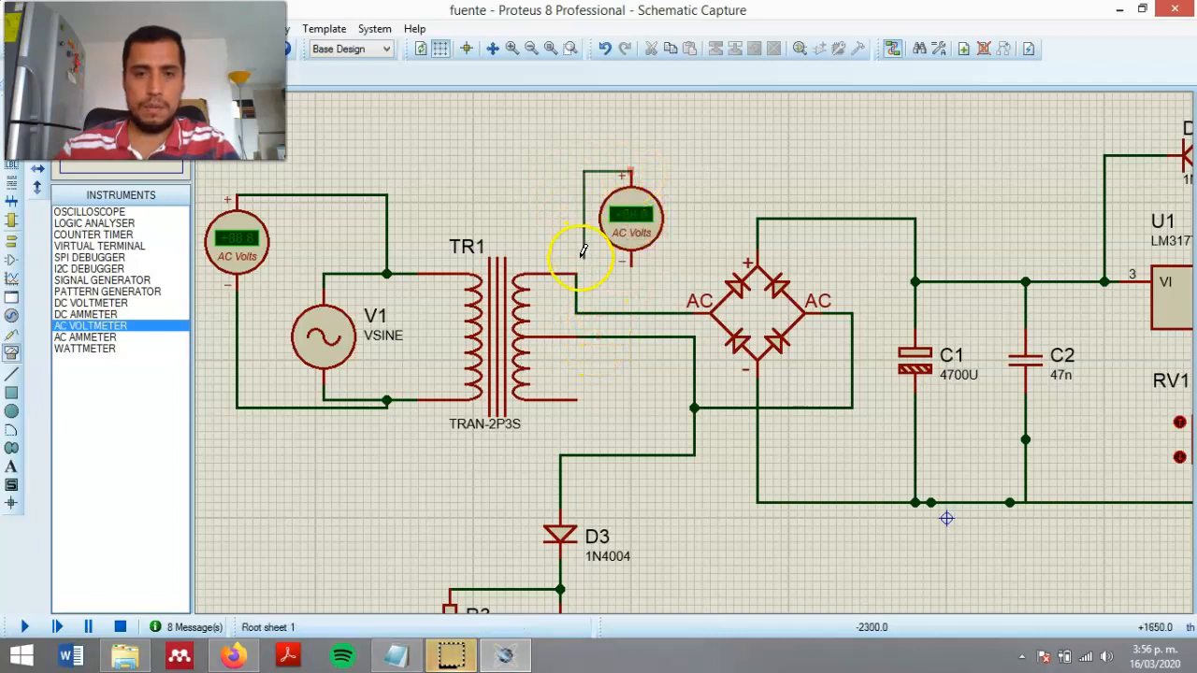
pyautogui.click(575, 273)
pyautogui.click(631, 264)
pyautogui.click(632, 335)
pyautogui.click(24, 627)
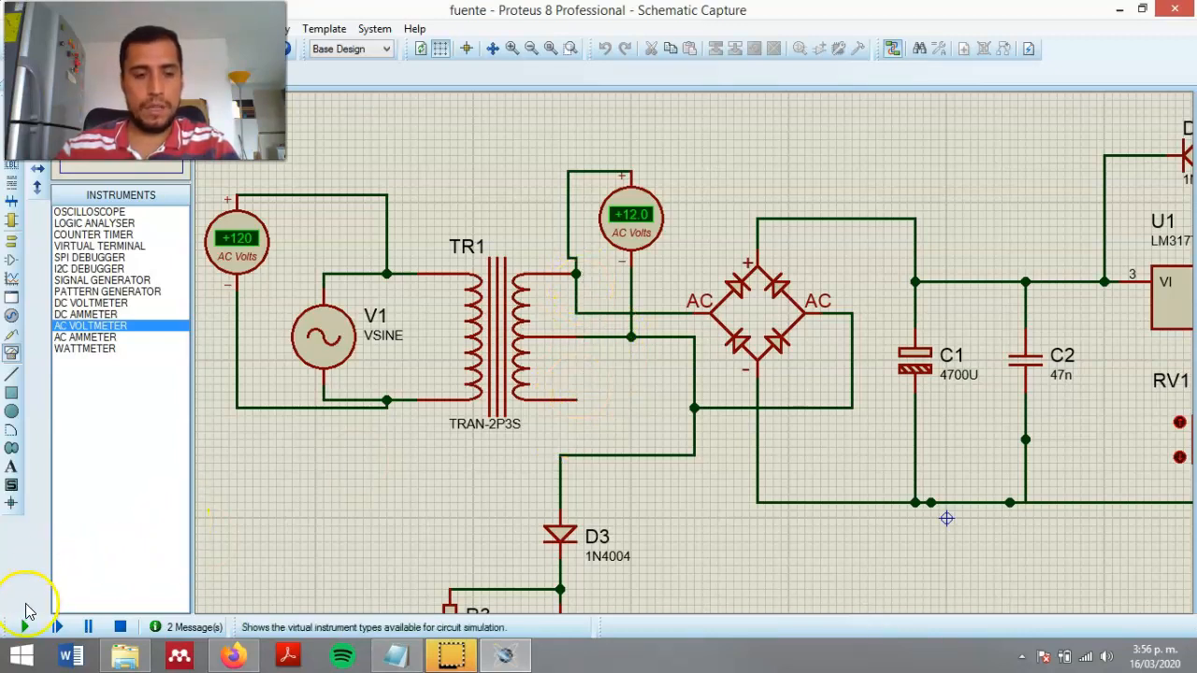
pyautogui.click(127, 627)
# Examine the diode bridge connections between TR1's secondary, the common line and filter capacitors C1 and C2.
pyautogui.click(807, 320)
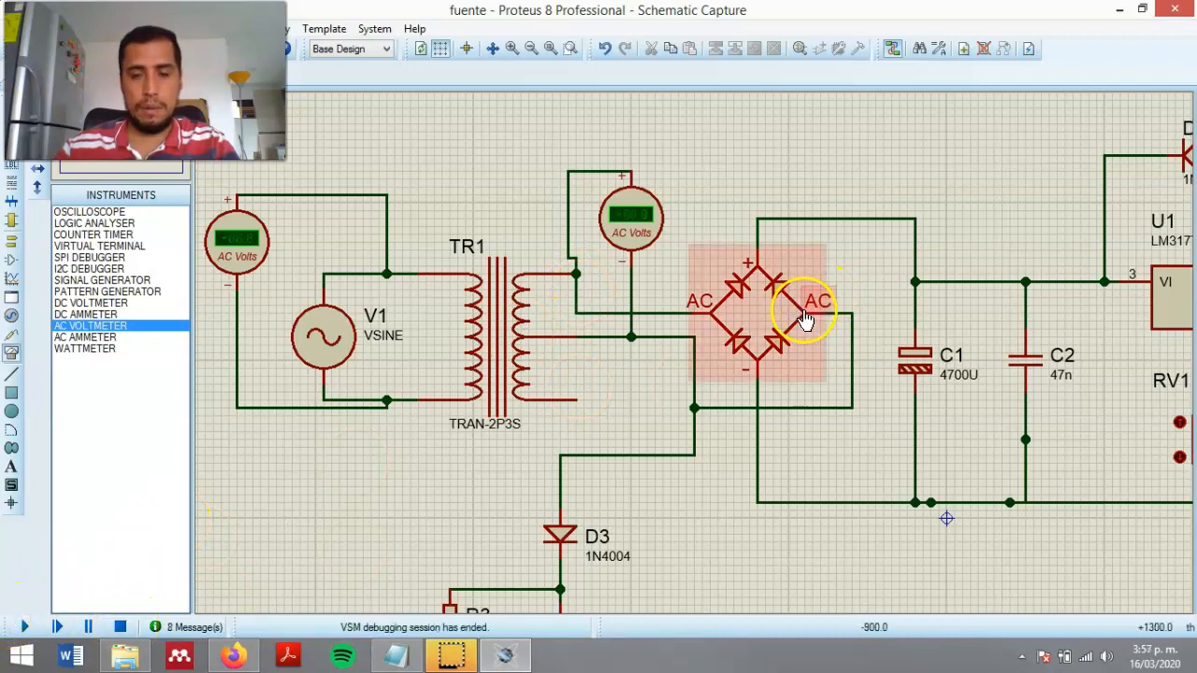
pyautogui.scroll(1, 807, 320)
pyautogui.scroll(-1, 694, 353)
pyautogui.click(510, 405)
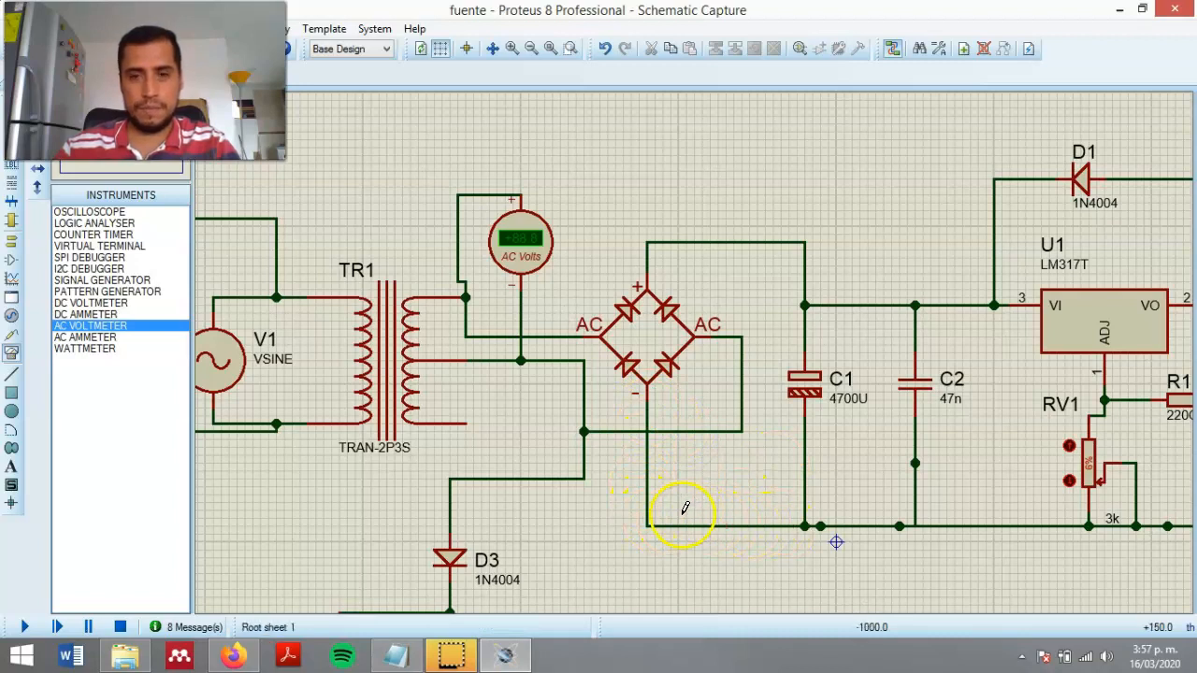
pyautogui.scroll(-1, 735, 512)
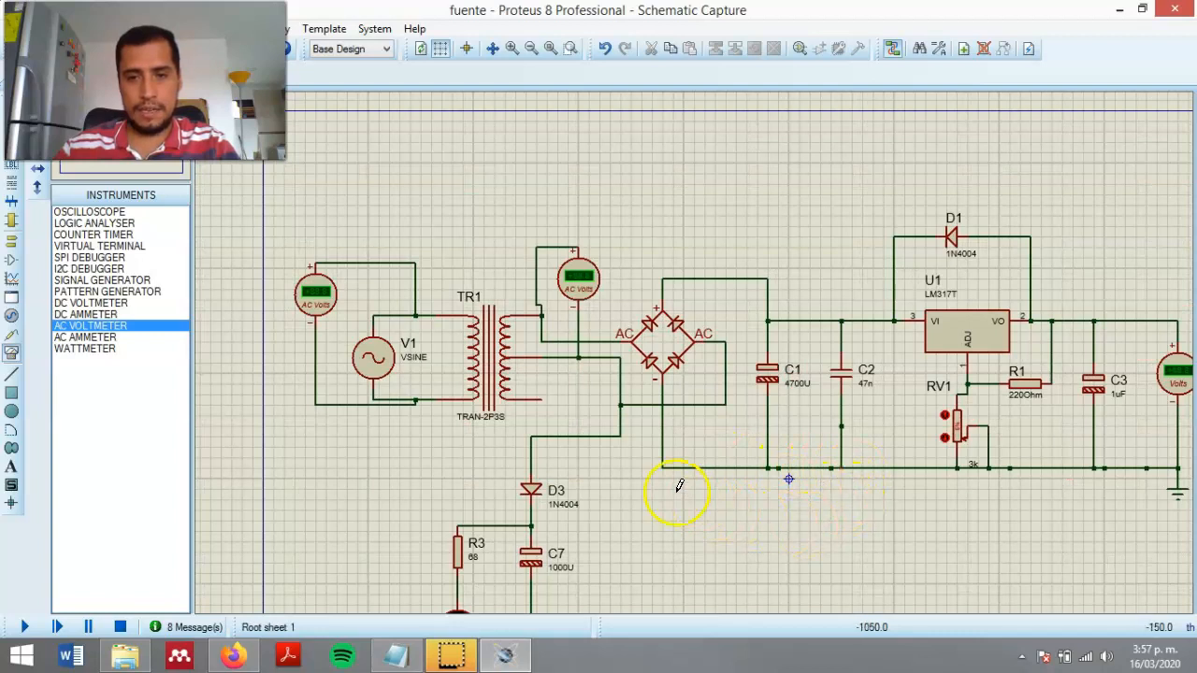
pyautogui.scroll(-2, 680, 485)
pyautogui.scroll(4, 702, 356)
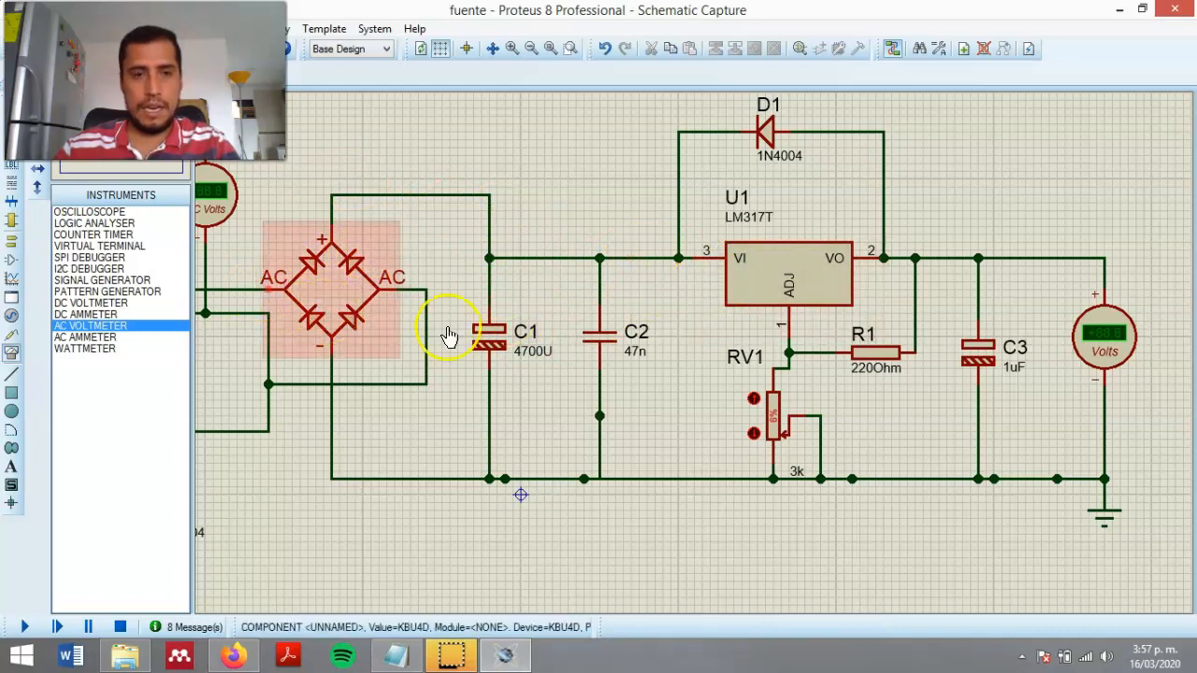
pyautogui.press('F5')
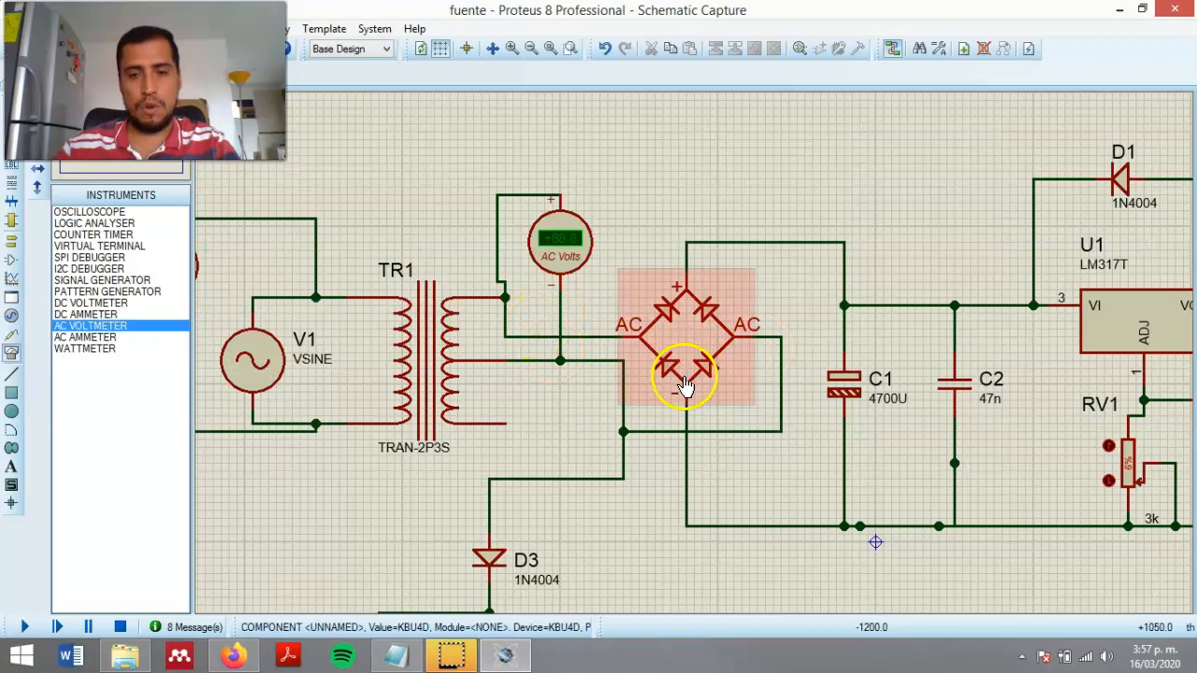
pyautogui.scroll(-1, 686, 383)
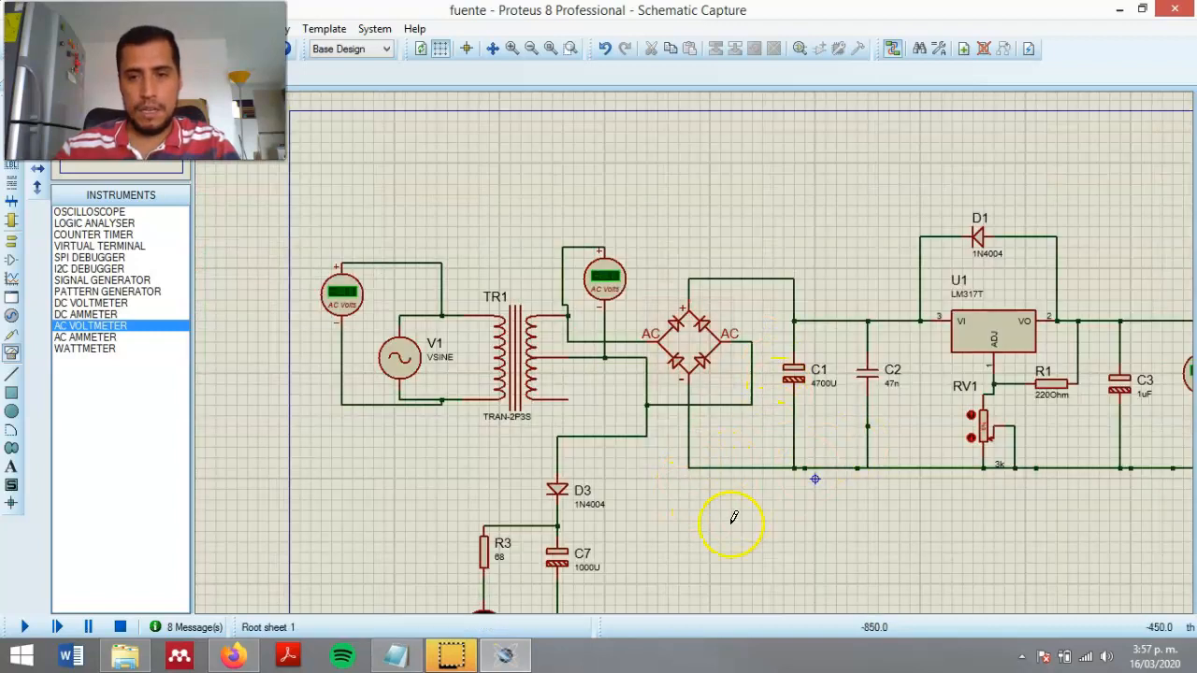
# Examine the motor branch with D3, R3 and C7 and how it connects to TR1's secondary.
pyautogui.scroll(-1, 715, 521)
pyautogui.scroll(1, 610, 495)
pyautogui.scroll(-1, 759, 256)
pyautogui.scroll(1, 755, 261)
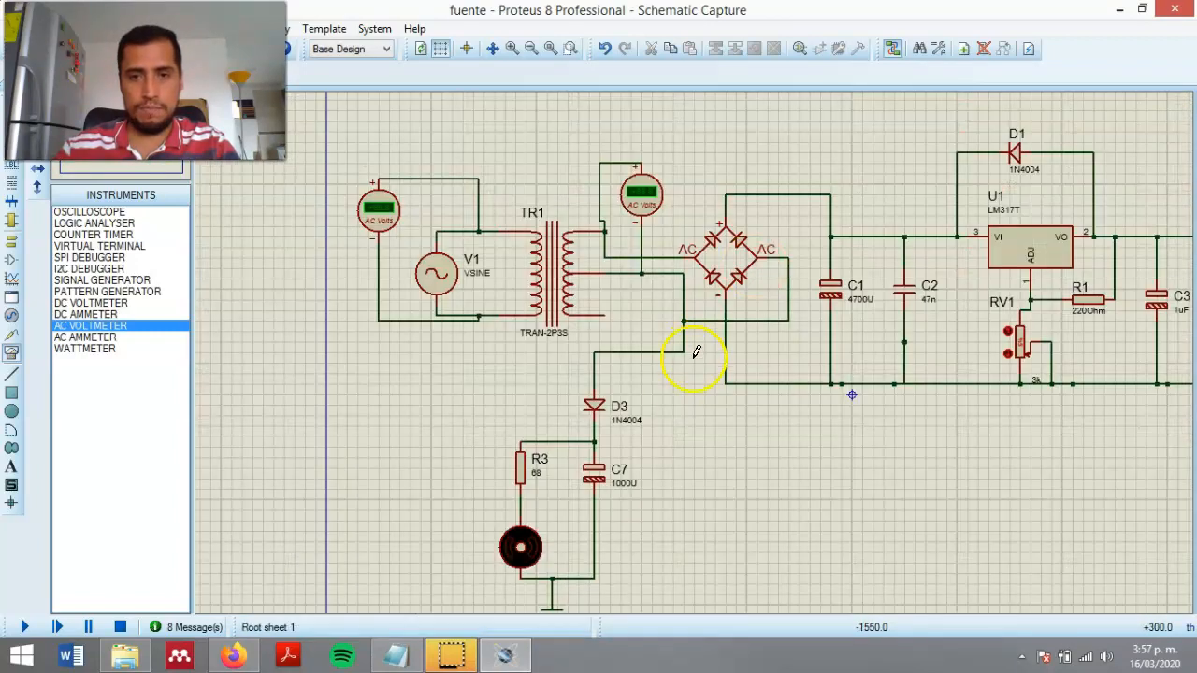
pyautogui.scroll(-1, 690, 360)
pyautogui.scroll(1, 666, 403)
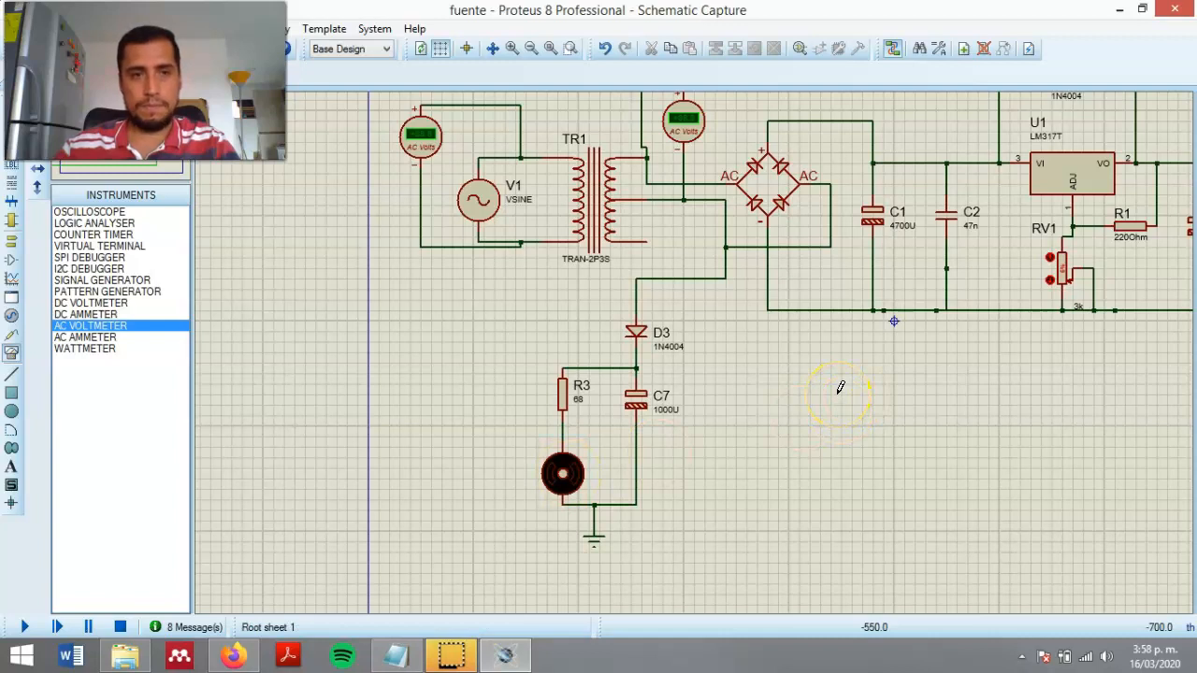
pyautogui.scroll(-1, 840, 387)
pyautogui.scroll(1, 800, 355)
pyautogui.scroll(-1, 695, 352)
pyautogui.scroll(1, 645, 289)
pyautogui.scroll(-1, 696, 352)
pyautogui.scroll(1, 668, 356)
pyautogui.scroll(-1, 696, 460)
pyautogui.scroll(1, 695, 426)
pyautogui.scroll(-1, 653, 229)
pyautogui.scroll(1, 661, 266)
pyautogui.scroll(-1, 697, 348)
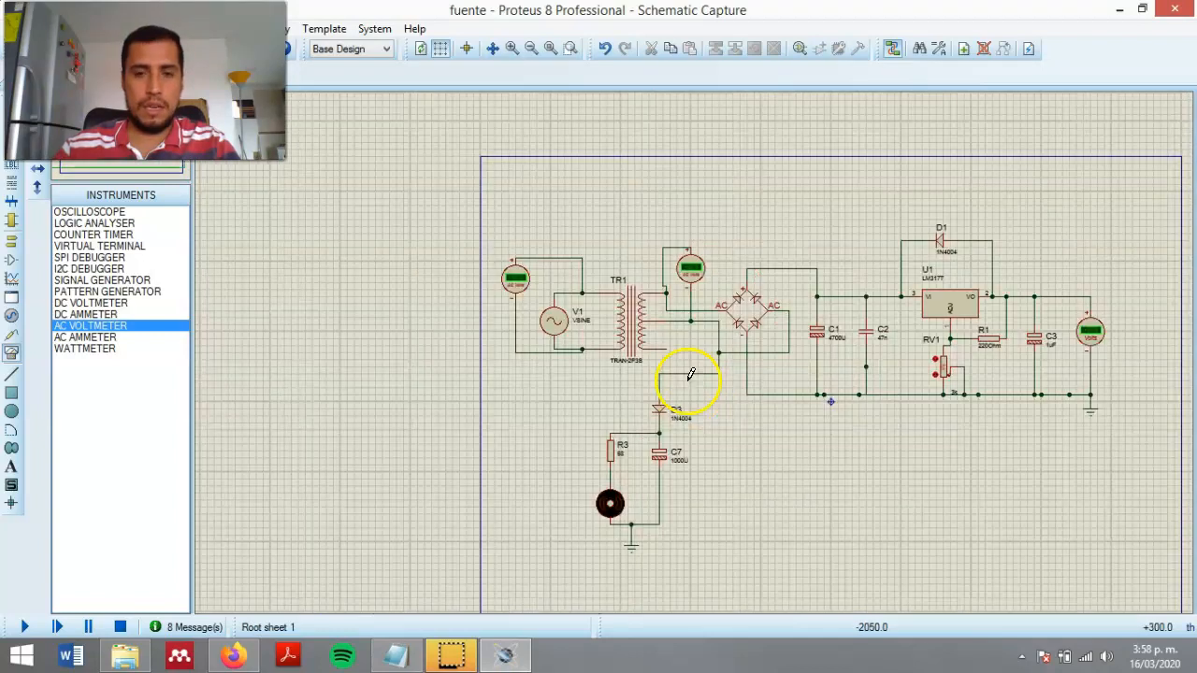
pyautogui.scroll(1, 689, 333)
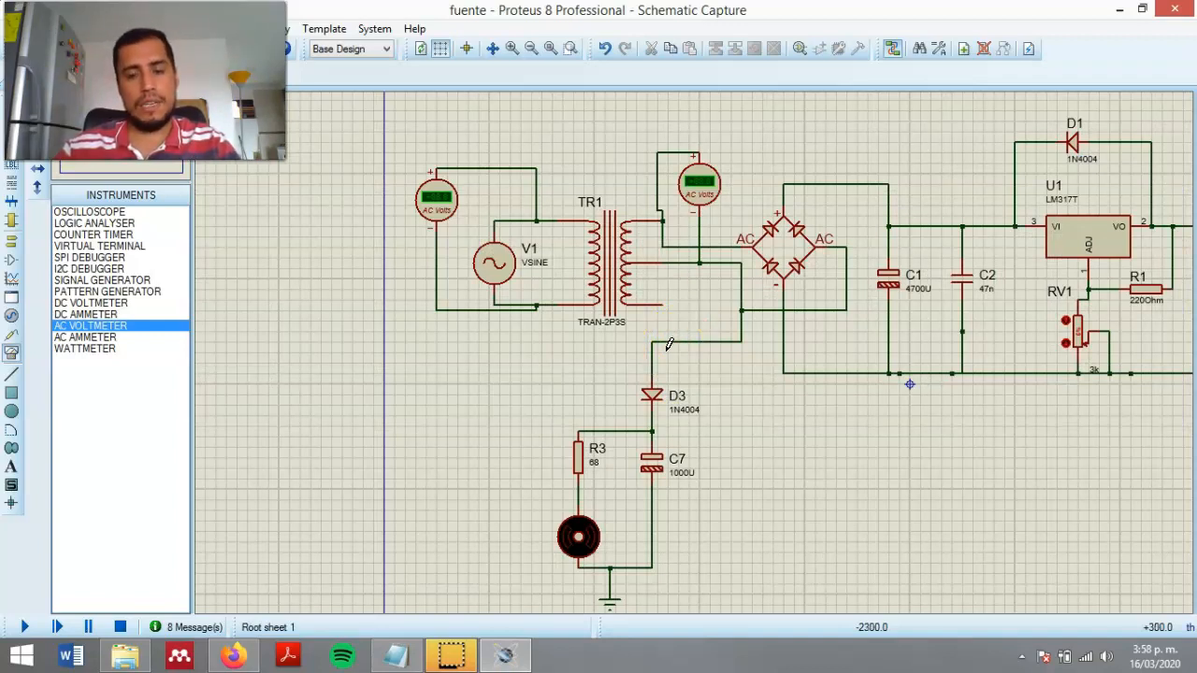
pyautogui.click(625, 272)
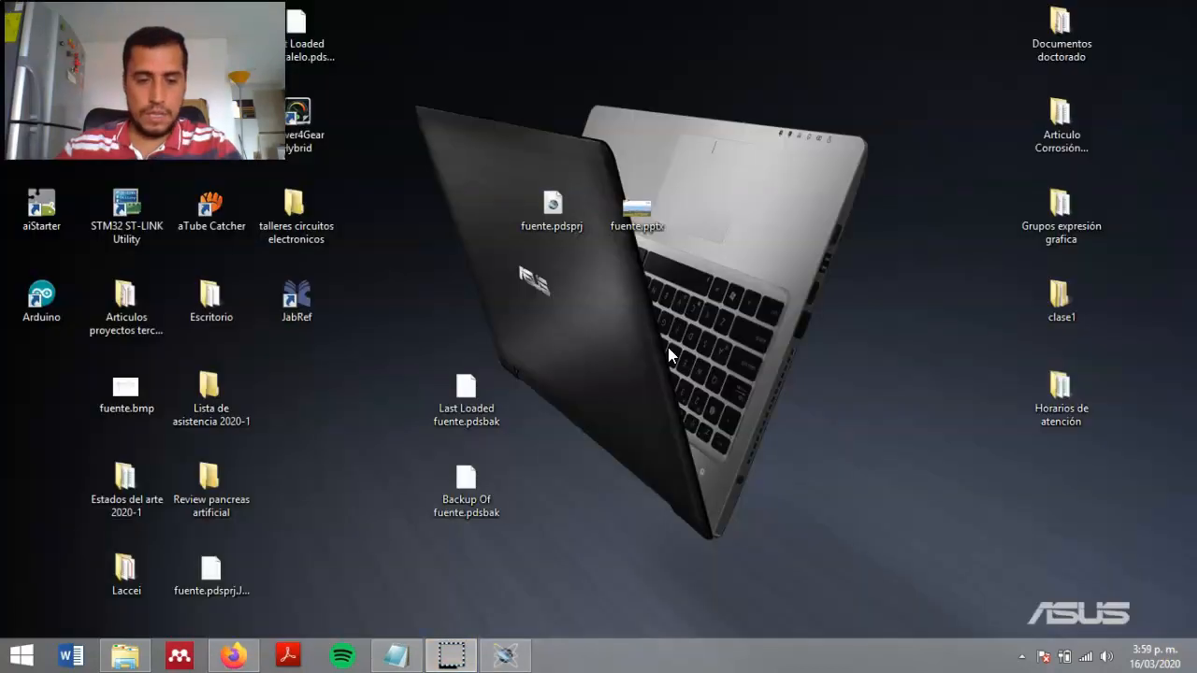
# Open fuente.pptx in PowerPoint, dismiss the Office activation wizard, and view the slides "Etapas de una fuente de voltaje" and "Esquema general de la fuente".
pyautogui.doubleClick(639, 213)
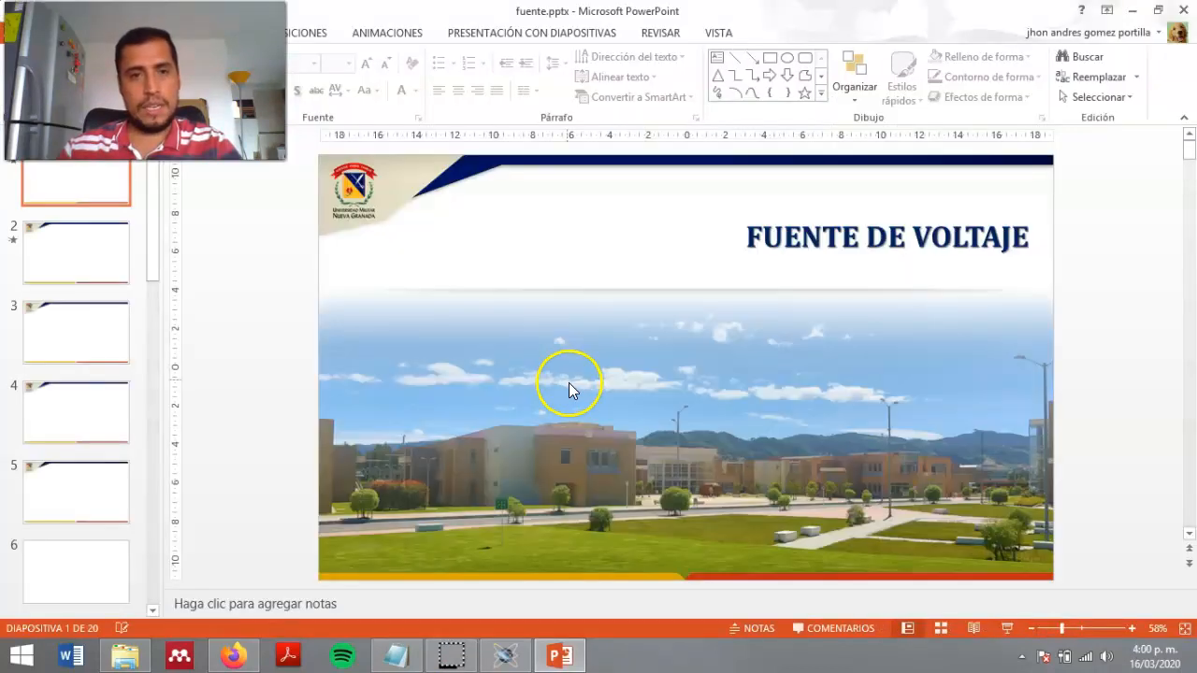
pyautogui.click(98, 251)
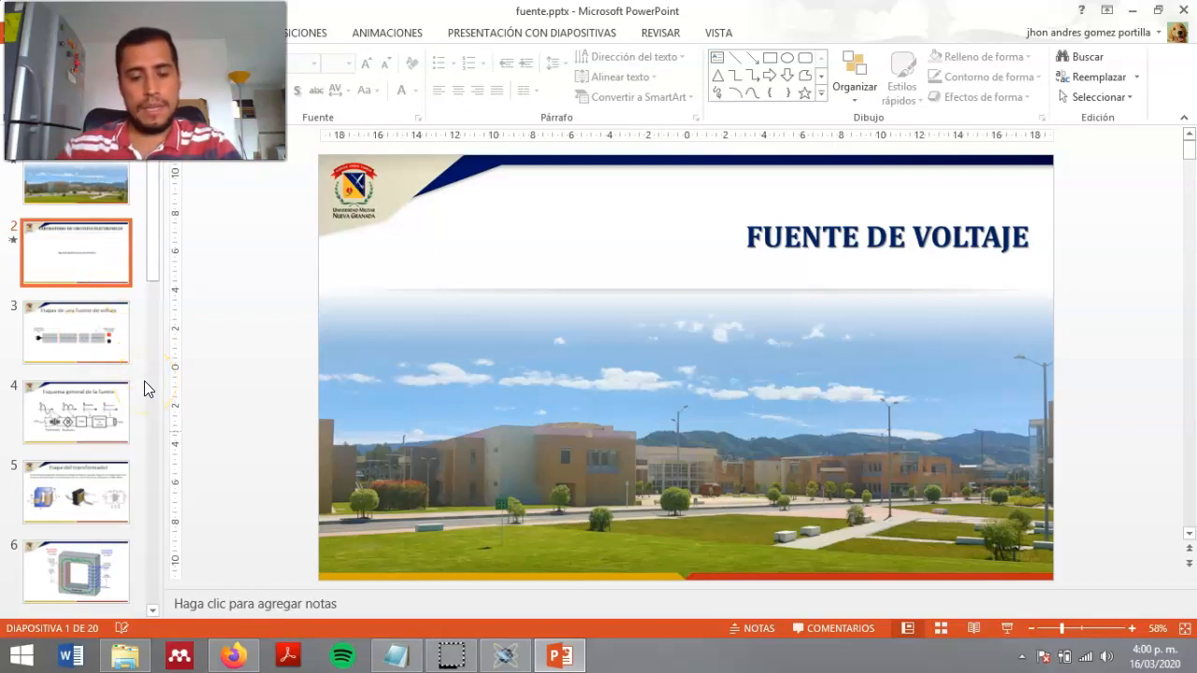
pyautogui.click(91, 356)
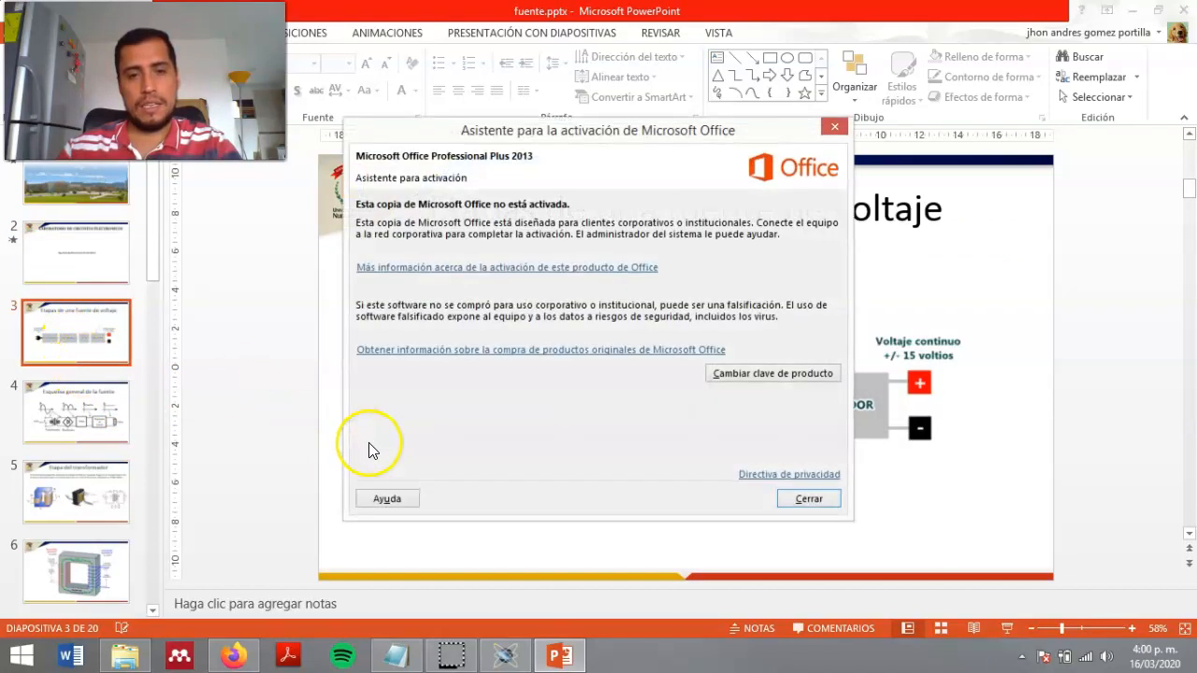
pyautogui.click(834, 127)
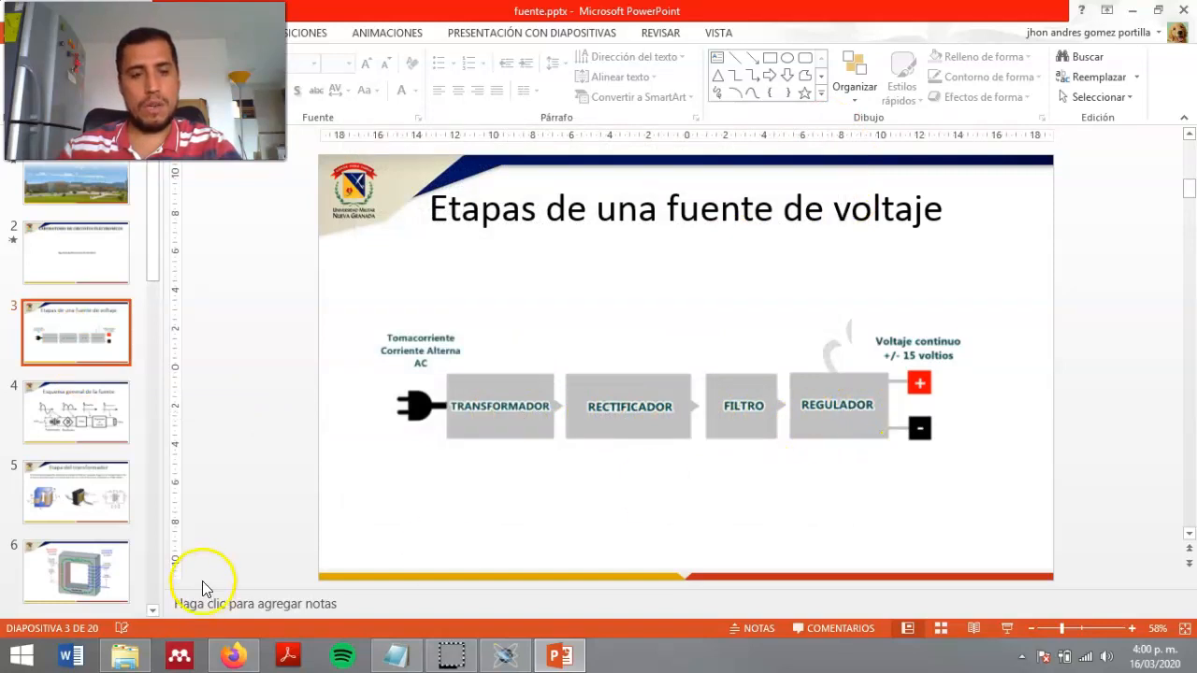
pyautogui.click(78, 425)
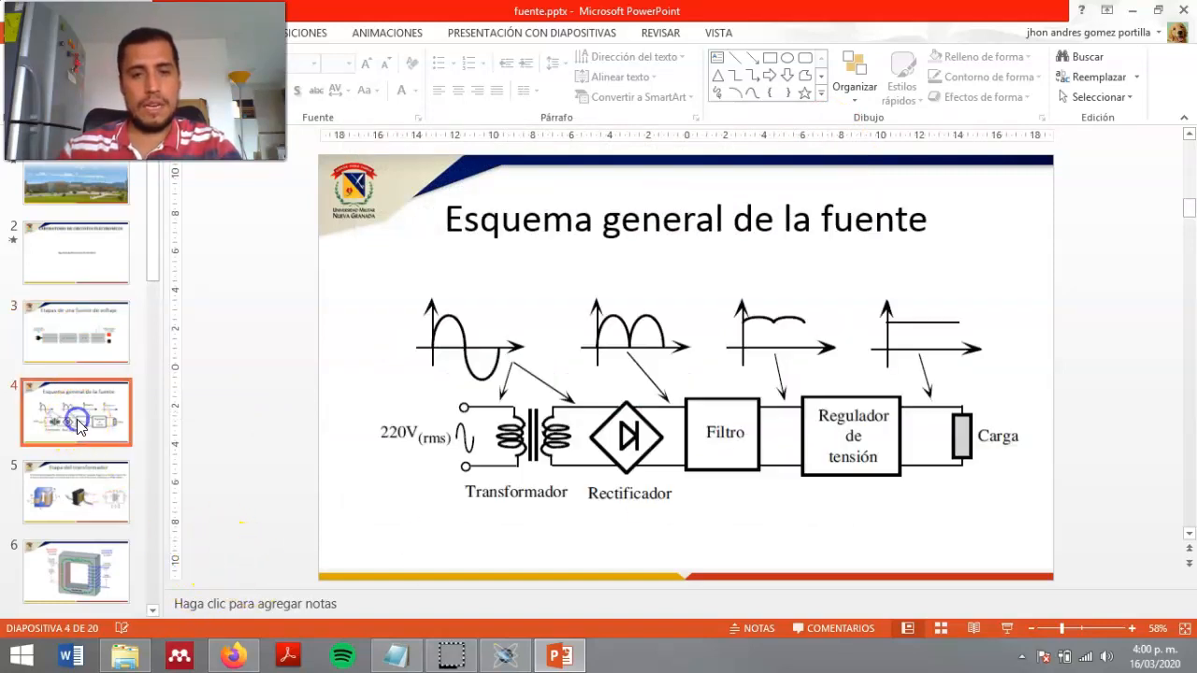
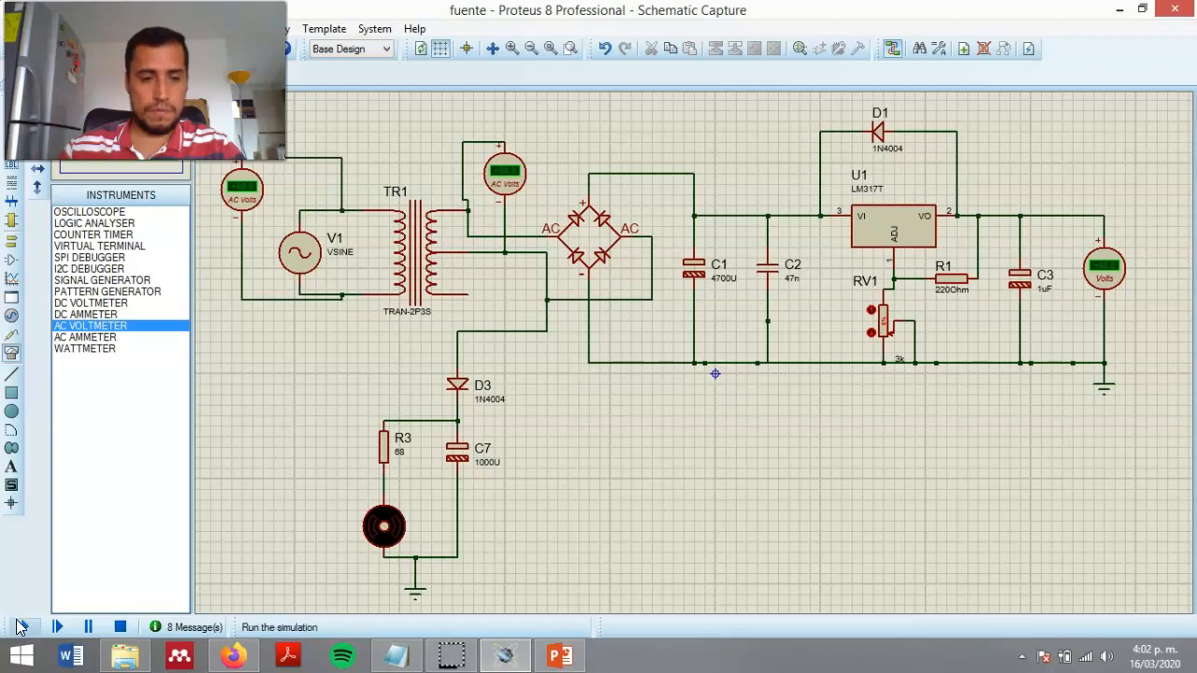
# Run the simulation in Proteus, vary potentiometer RV1 and bring it to 0% while observing the output DC voltmeter, and stop the simulation.
pyautogui.click(21, 627)
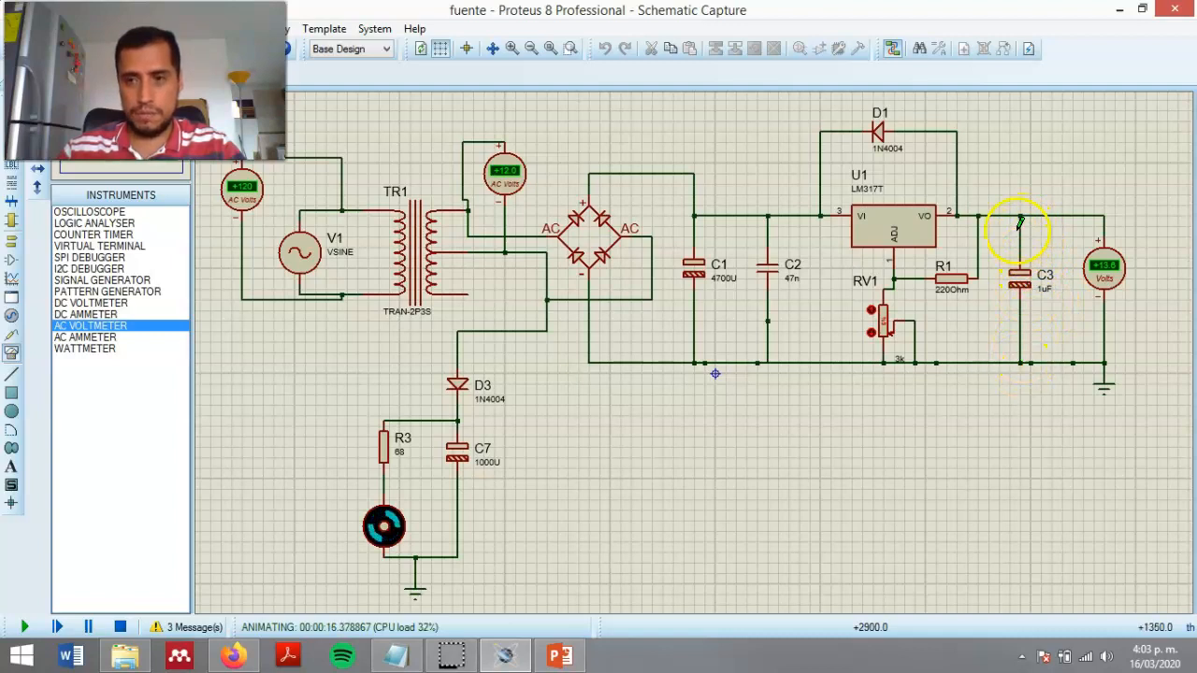
pyautogui.scroll(1, 1147, 253)
pyautogui.scroll(-1, 544, 502)
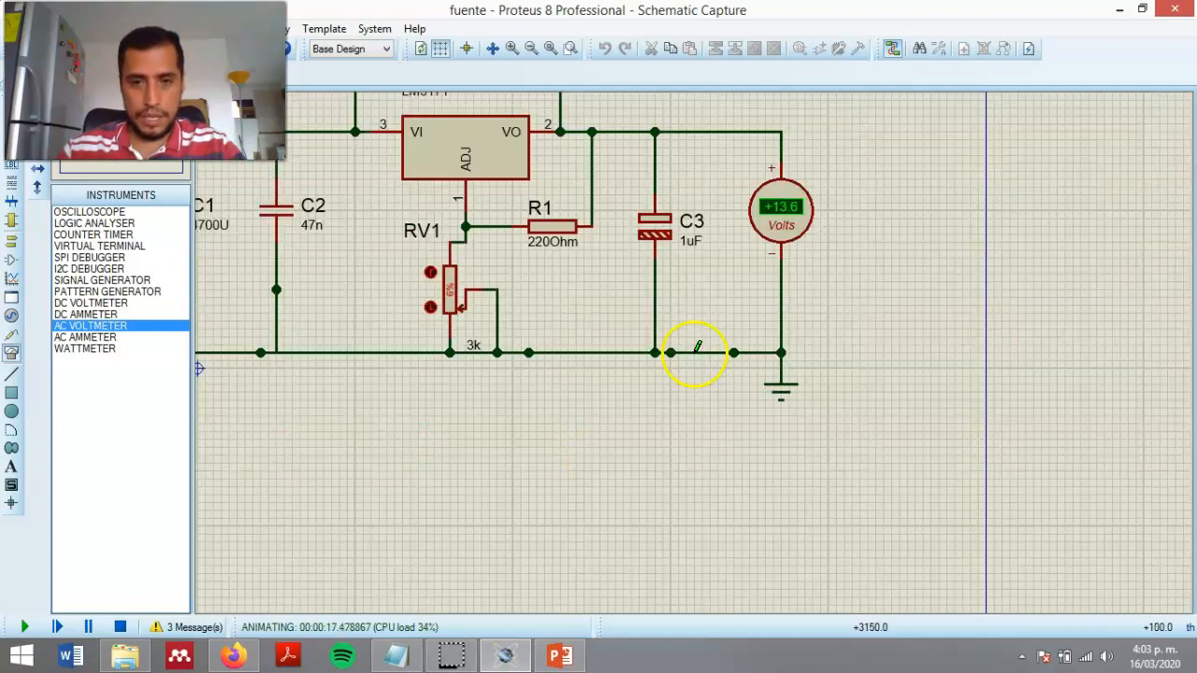
pyautogui.scroll(-1, 692, 187)
pyautogui.scroll(1, 736, 204)
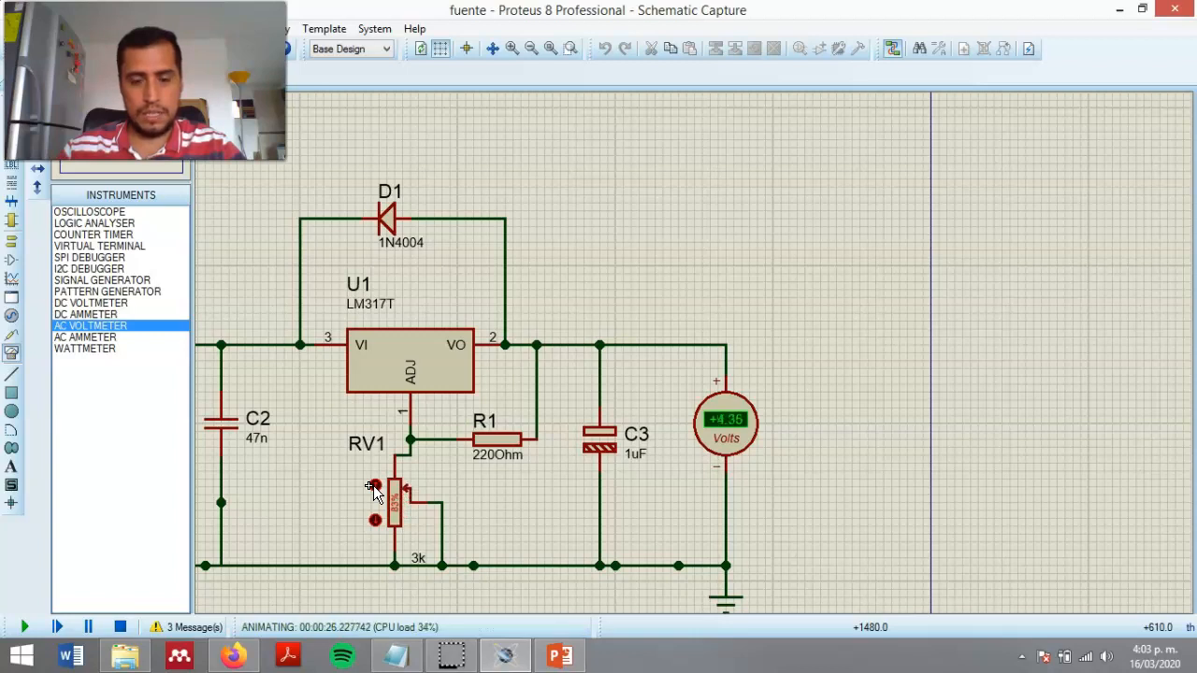
pyautogui.click(375, 521)
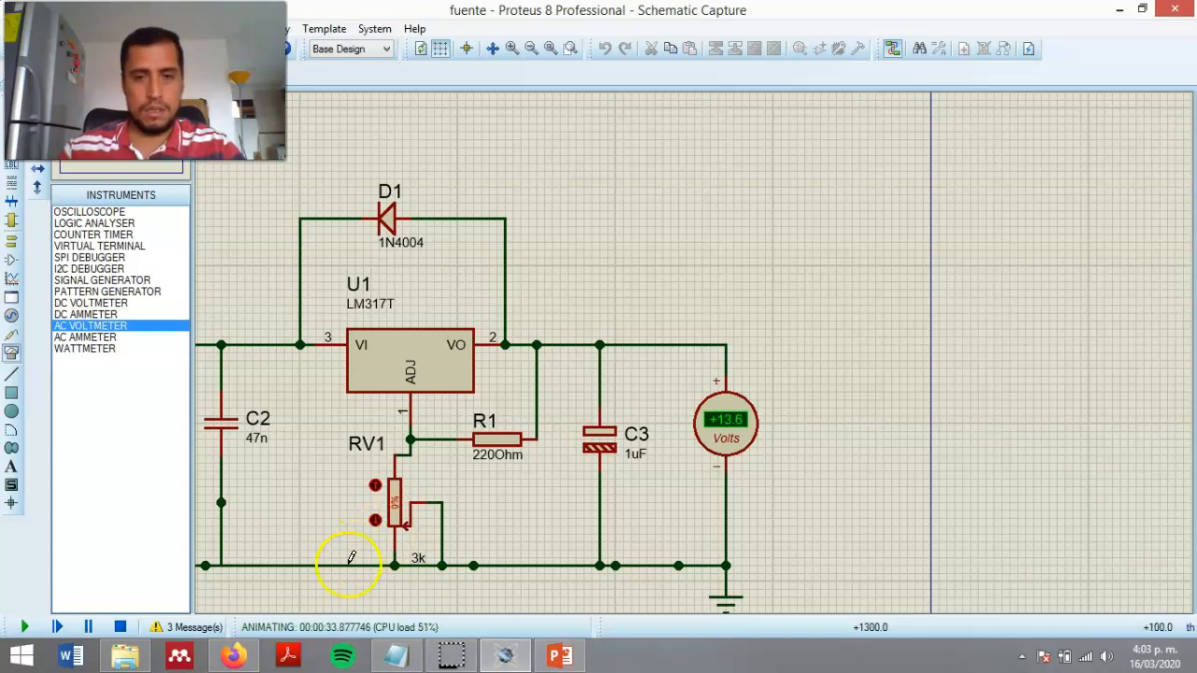
pyautogui.click(123, 629)
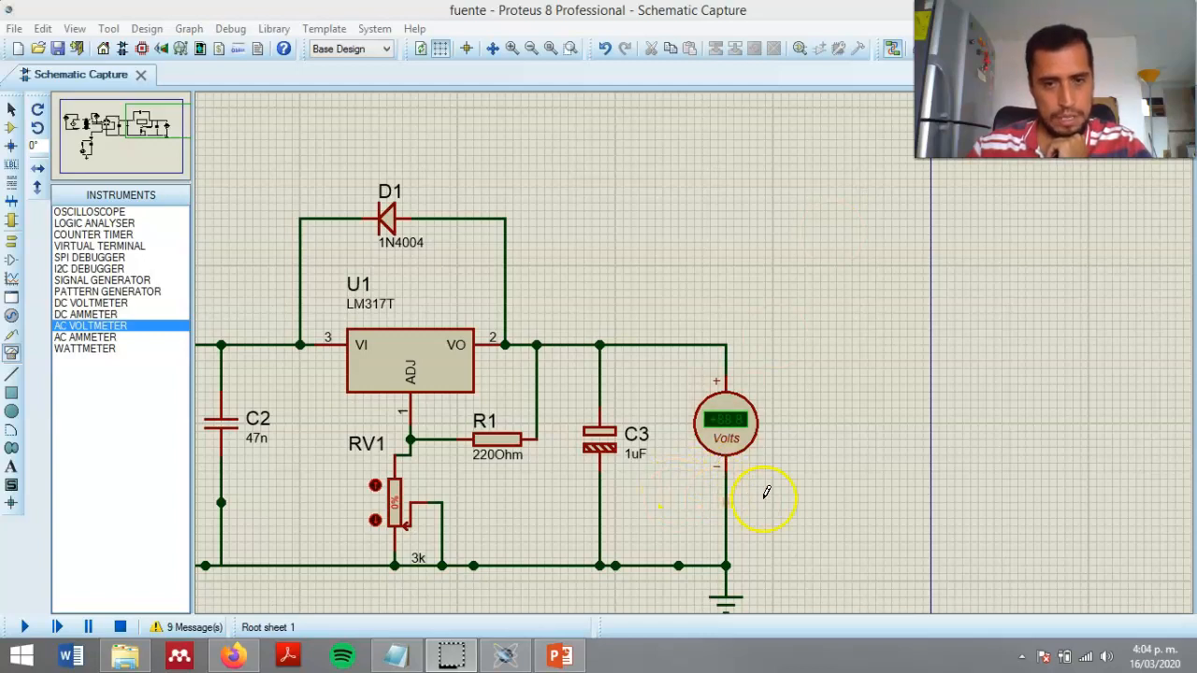
pyautogui.press('F7')
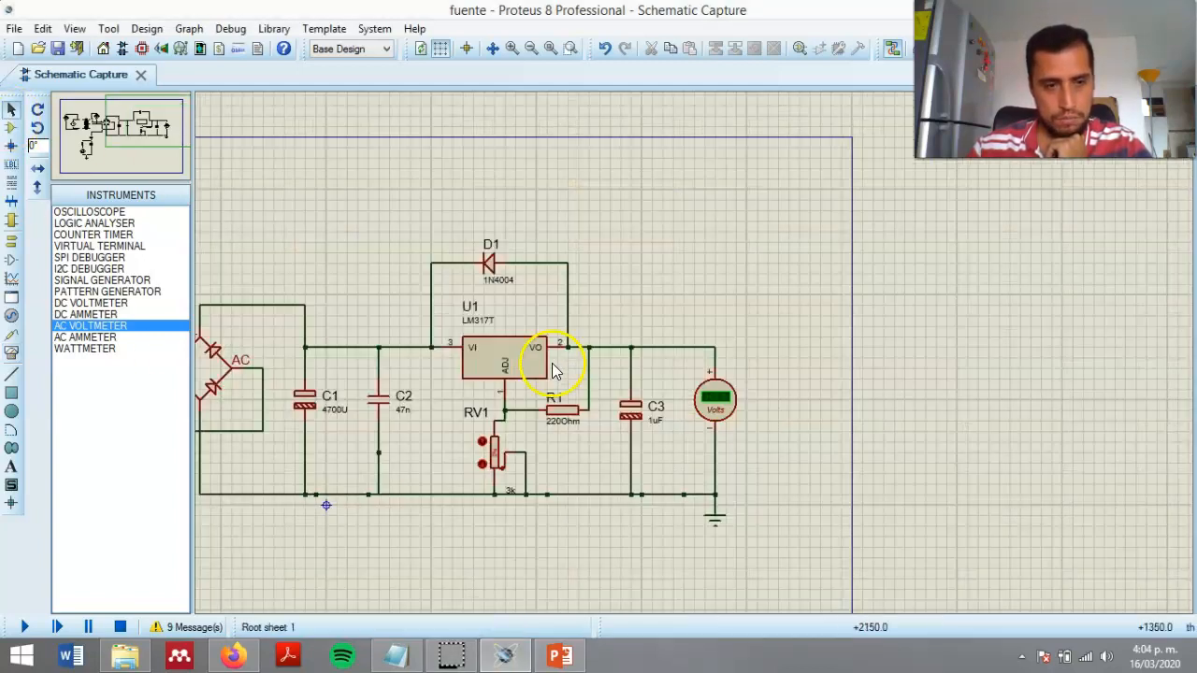
# Consult the fuente.pptx slides on the transformer in PowerPoint and return to the Proteus schematic.
pyautogui.scroll(-2, 524, 451)
pyautogui.scroll(1, 552, 417)
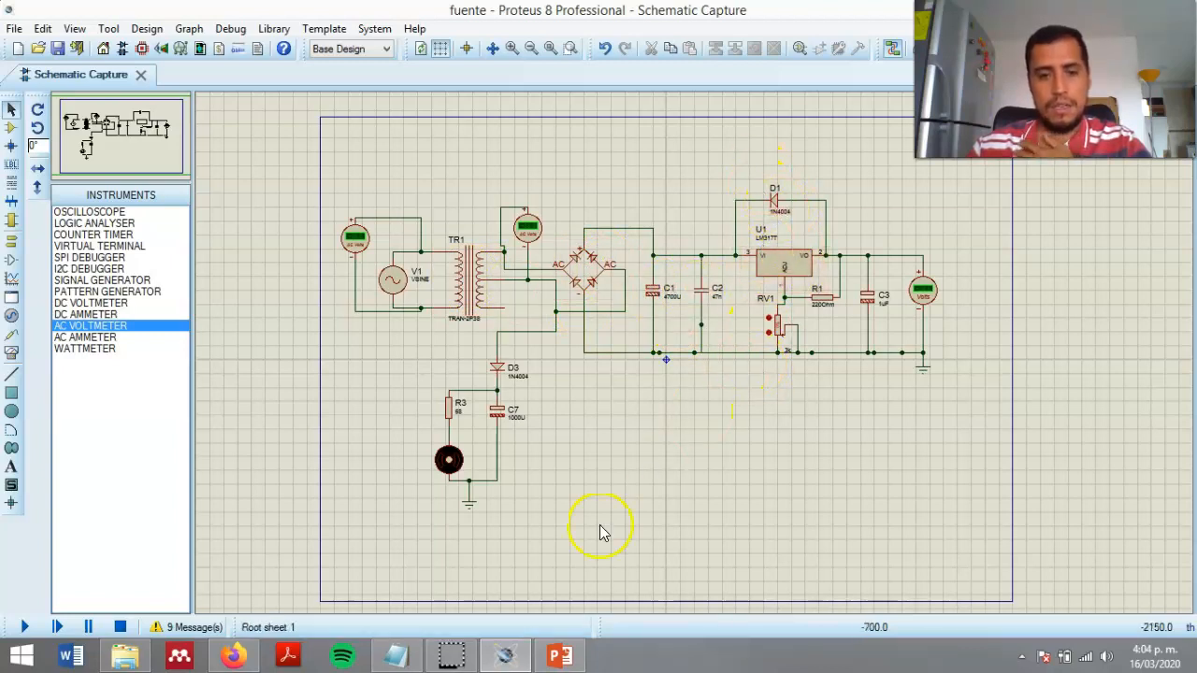
pyautogui.click(560, 655)
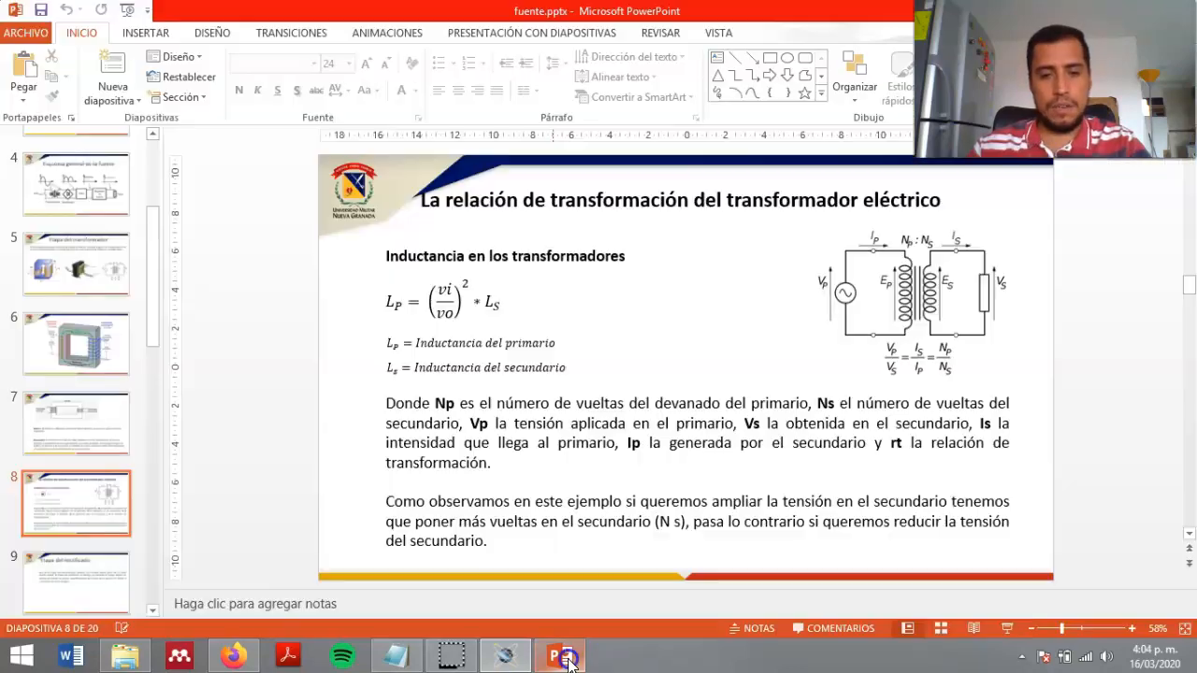
pyautogui.moveTo(160, 275); pyautogui.dragTo(161, 240)
pyautogui.click(506, 655)
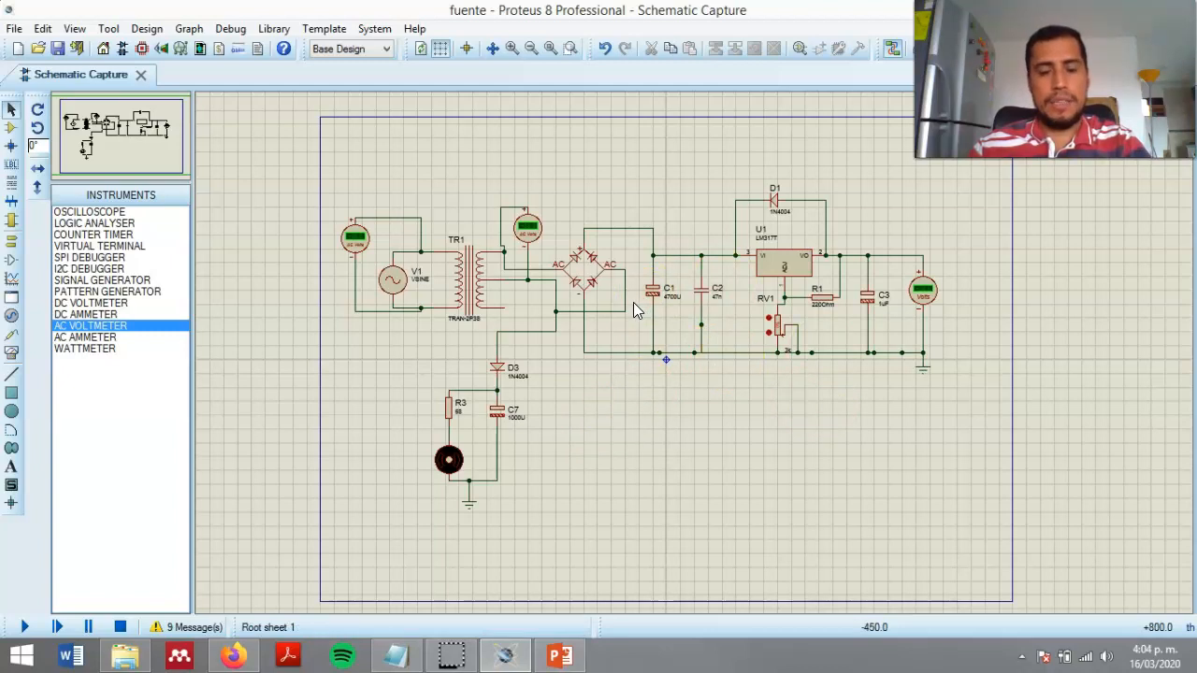
# Search the system for "notas" and open Bloc de notas.
pyautogui.press('super')
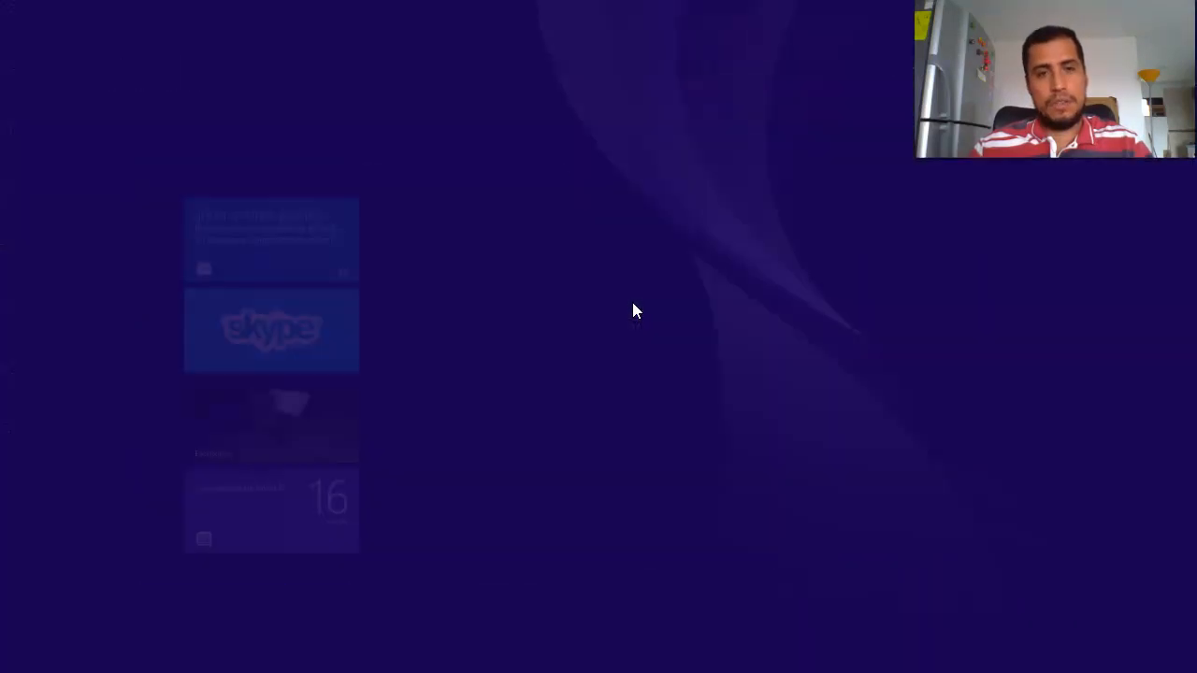
pyautogui.write('notas')
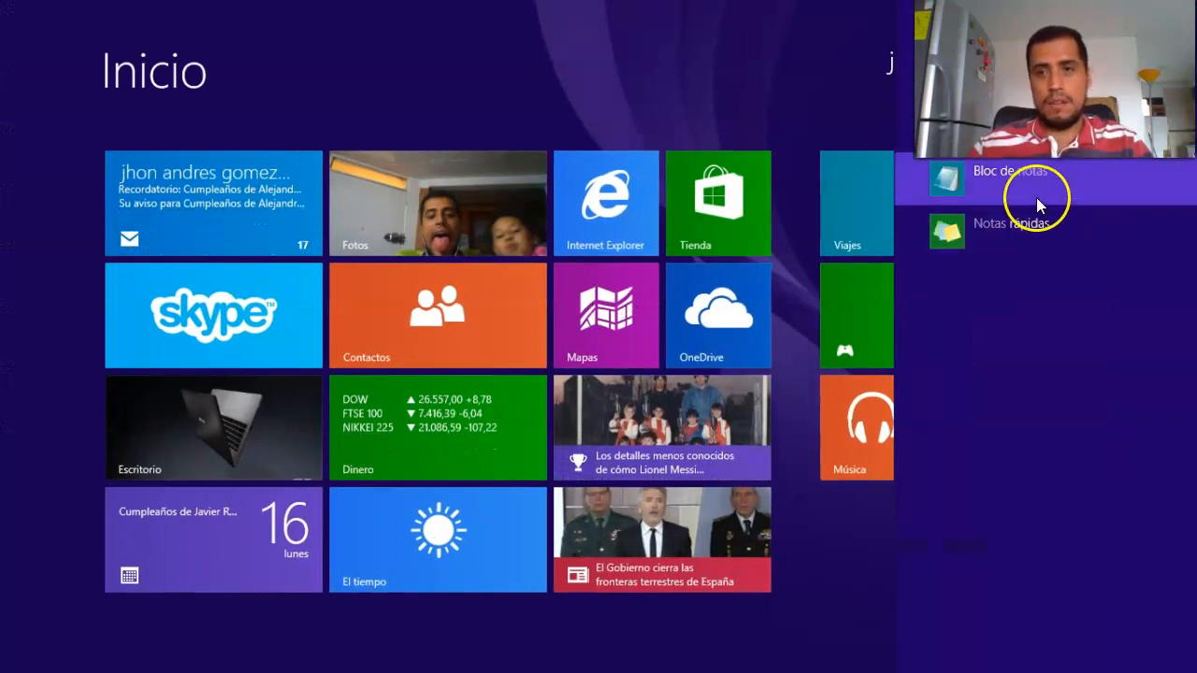
pyautogui.click(1037, 197)
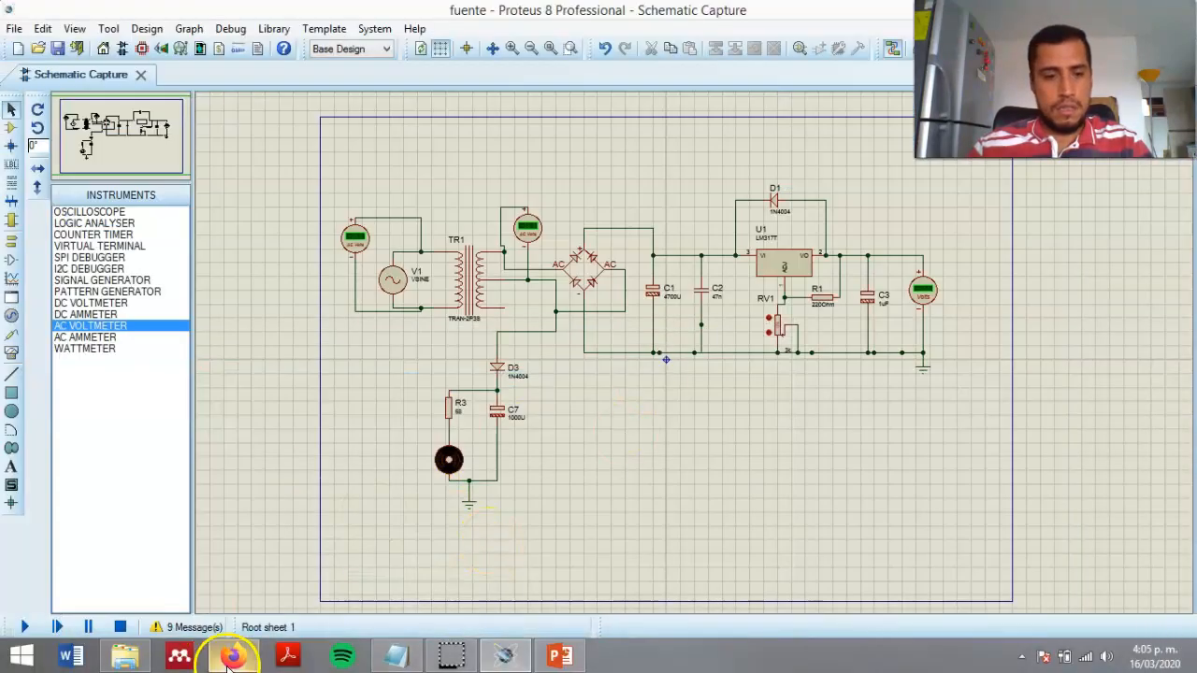
pyautogui.click(229, 659)
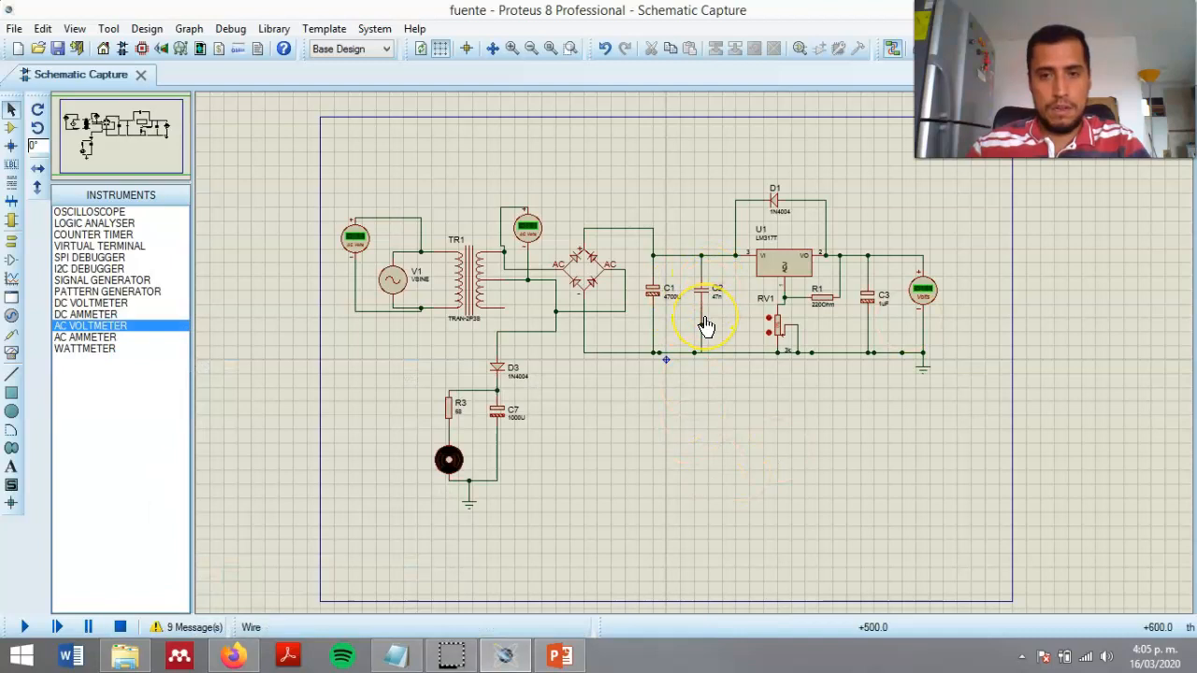
# Set potentiometer RV1 to 6% and start the simulation.
pyautogui.scroll(1, 703, 332)
pyautogui.scroll(-1, 580, 400)
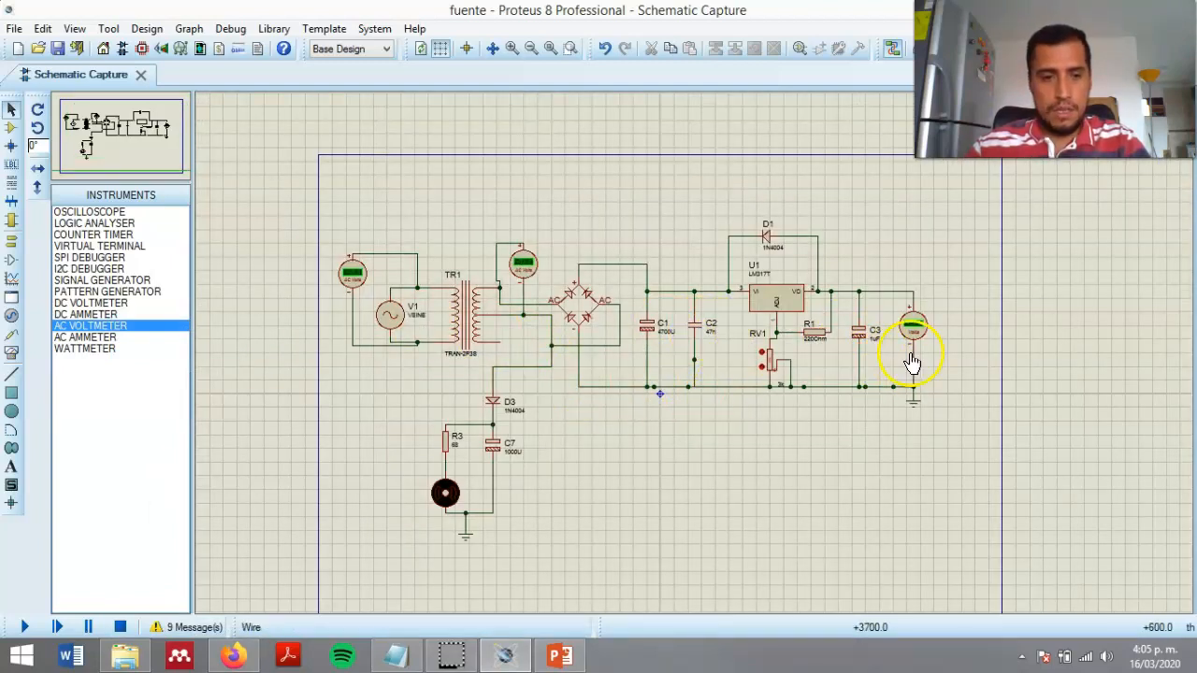
pyautogui.scroll(1, 912, 363)
pyautogui.scroll(1, 633, 367)
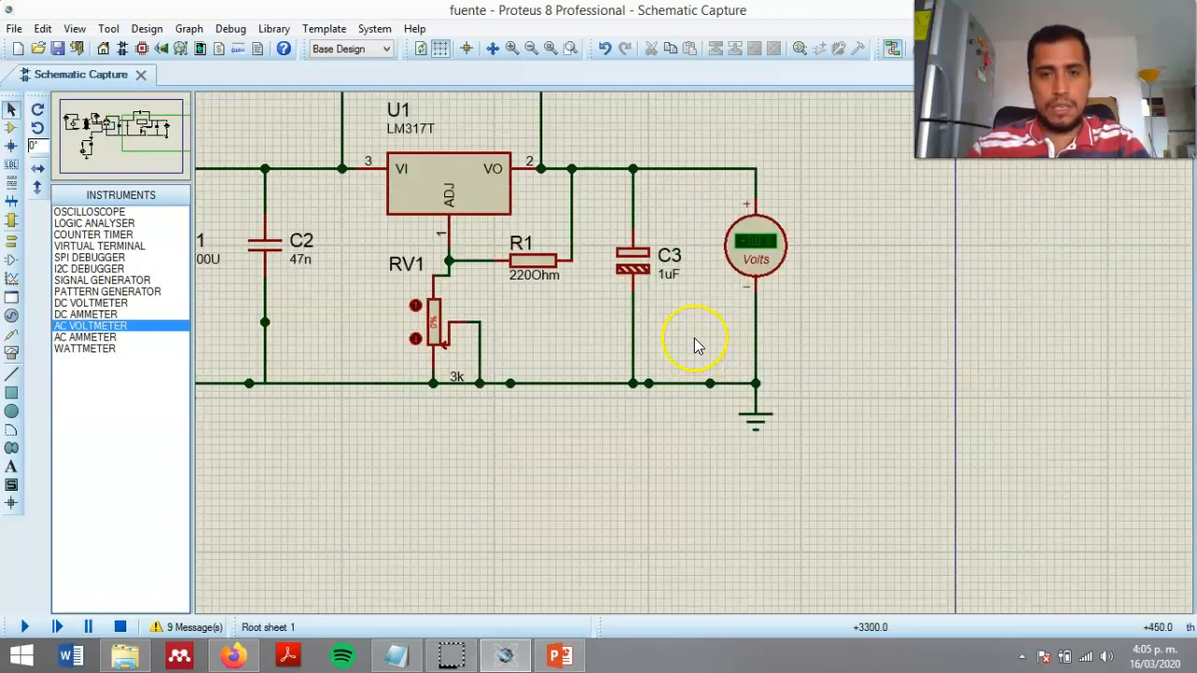
pyautogui.scroll(-1, 694, 344)
pyautogui.scroll(1, 588, 288)
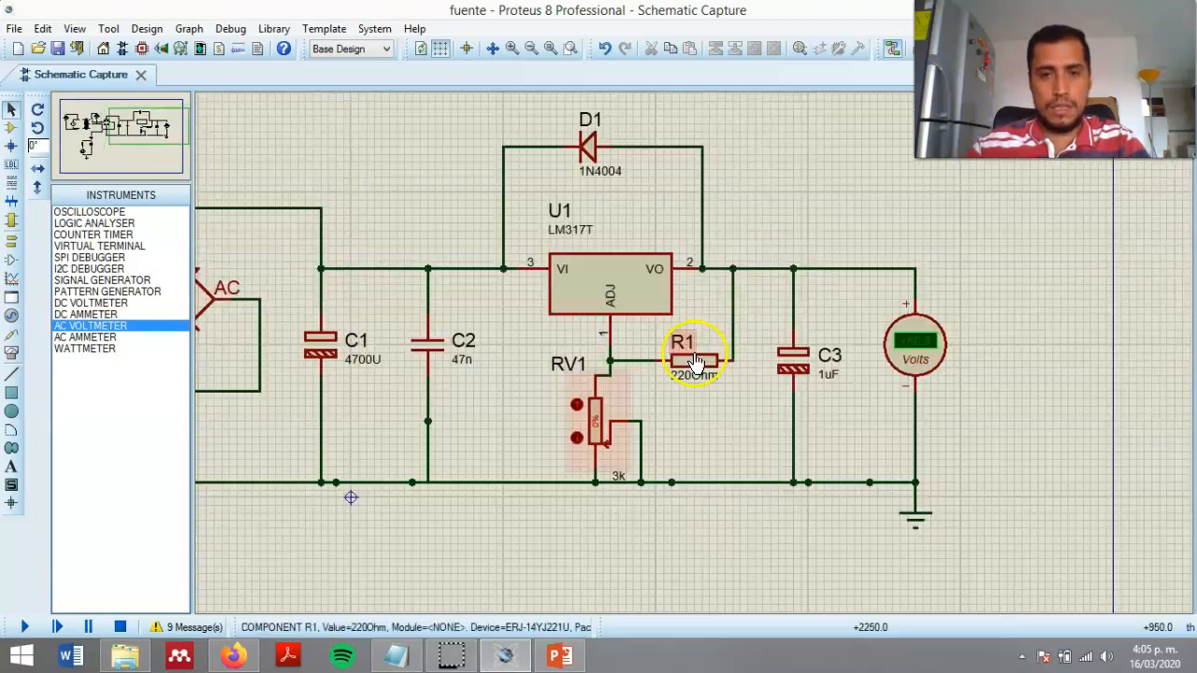
pyautogui.click(576, 406)
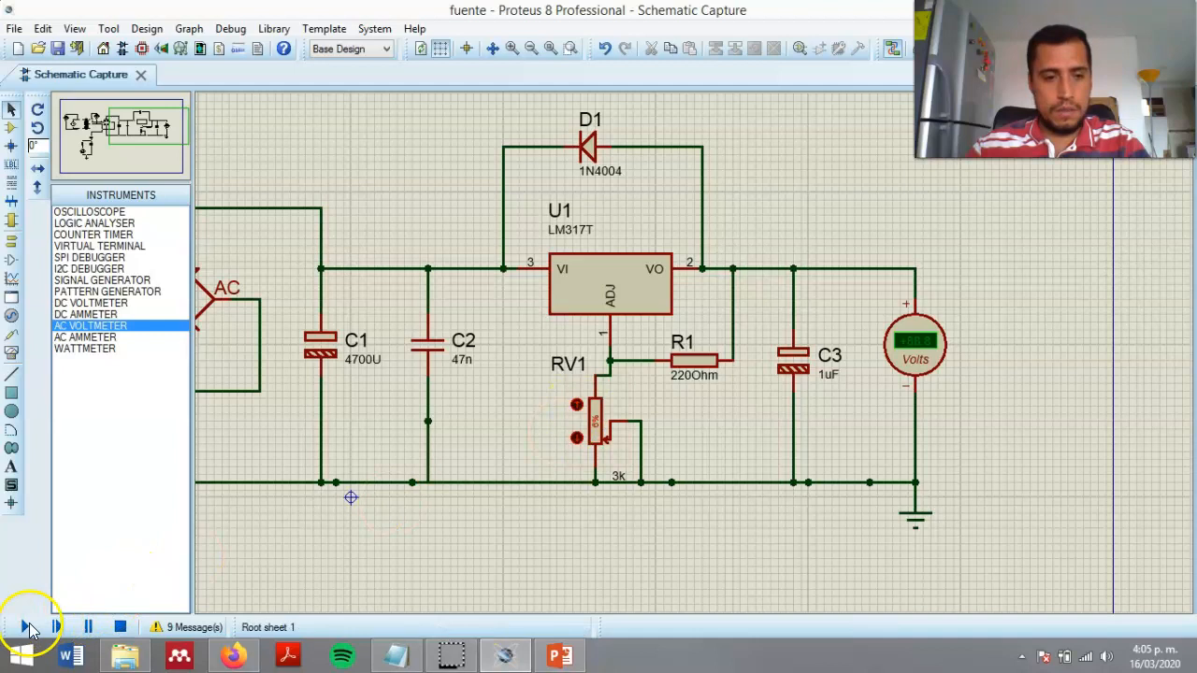
pyautogui.click(19, 629)
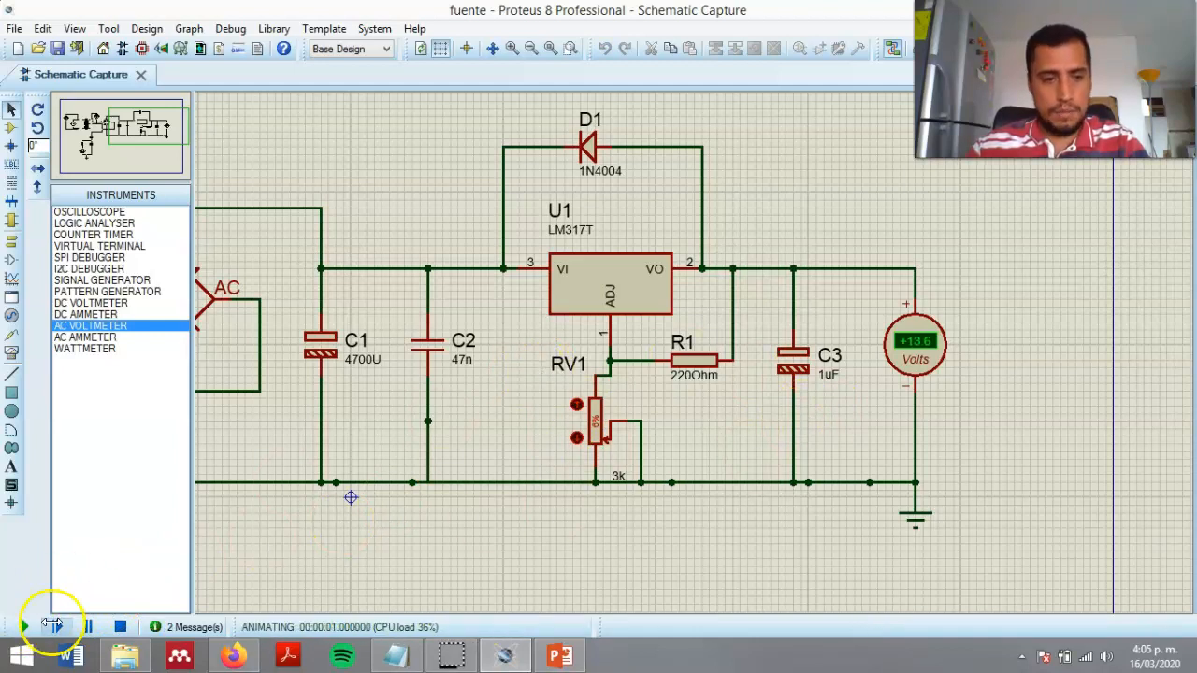
# Raise RV1 to 57% during the simulation and examine the output DC voltmeter beside C3.
pyautogui.click(576, 405)
pyautogui.scroll(-1, 823, 382)
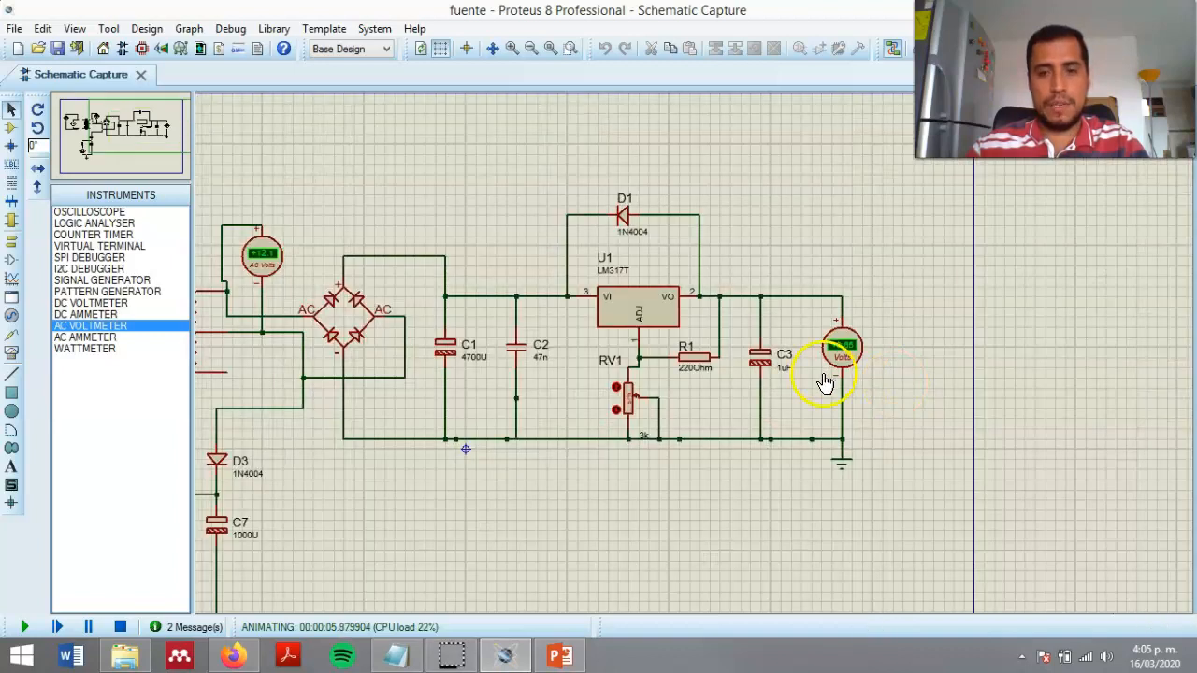
pyautogui.scroll(1, 649, 330)
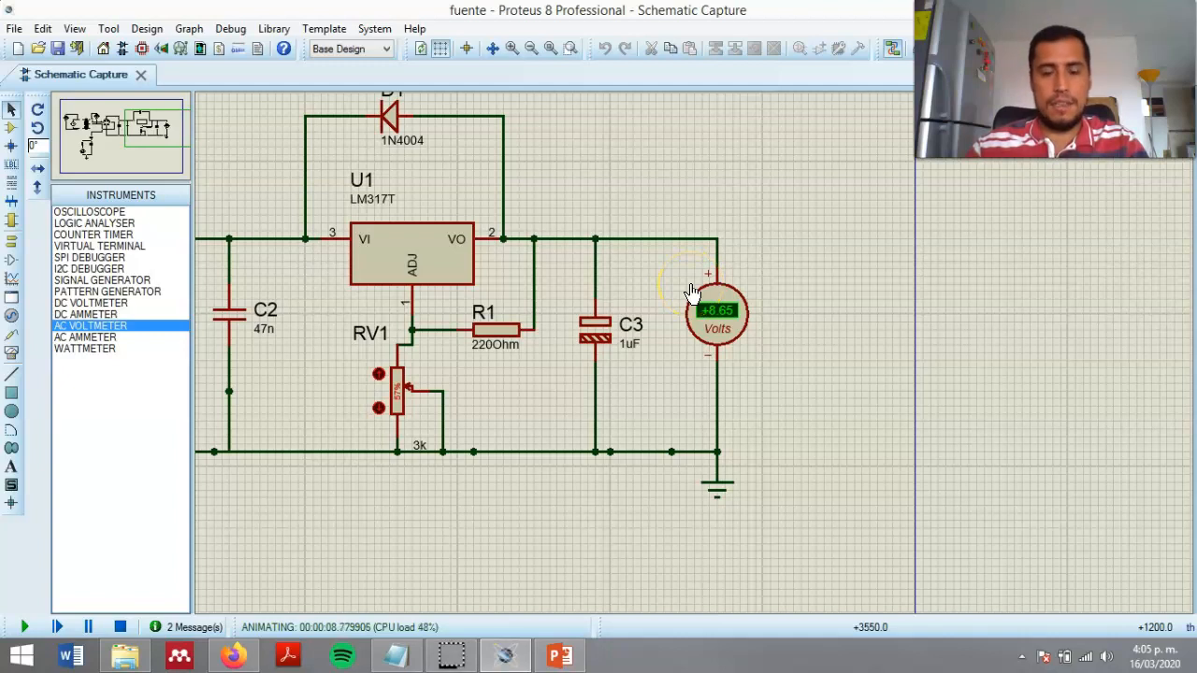
pyautogui.scroll(-1, 660, 329)
pyautogui.scroll(1, 702, 379)
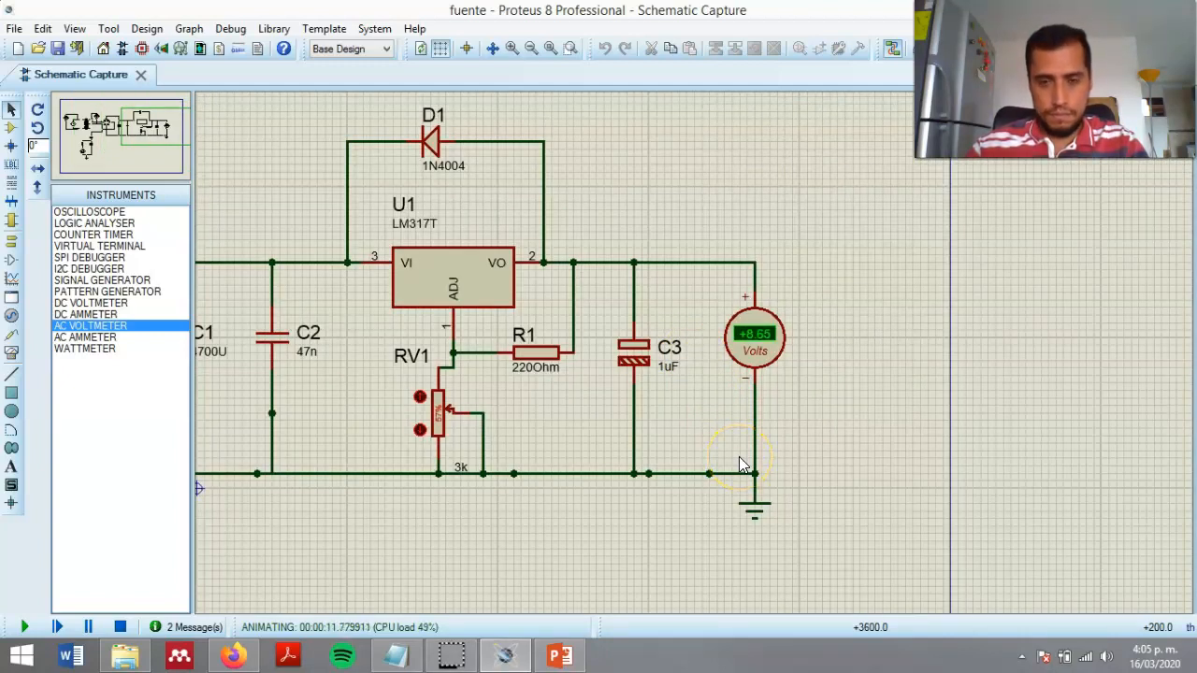
# Stop the simulation and delete the DC voltmeter at the regulator output.
pyautogui.click(120, 626)
pyautogui.rightClick(767, 407)
pyautogui.click(823, 340)
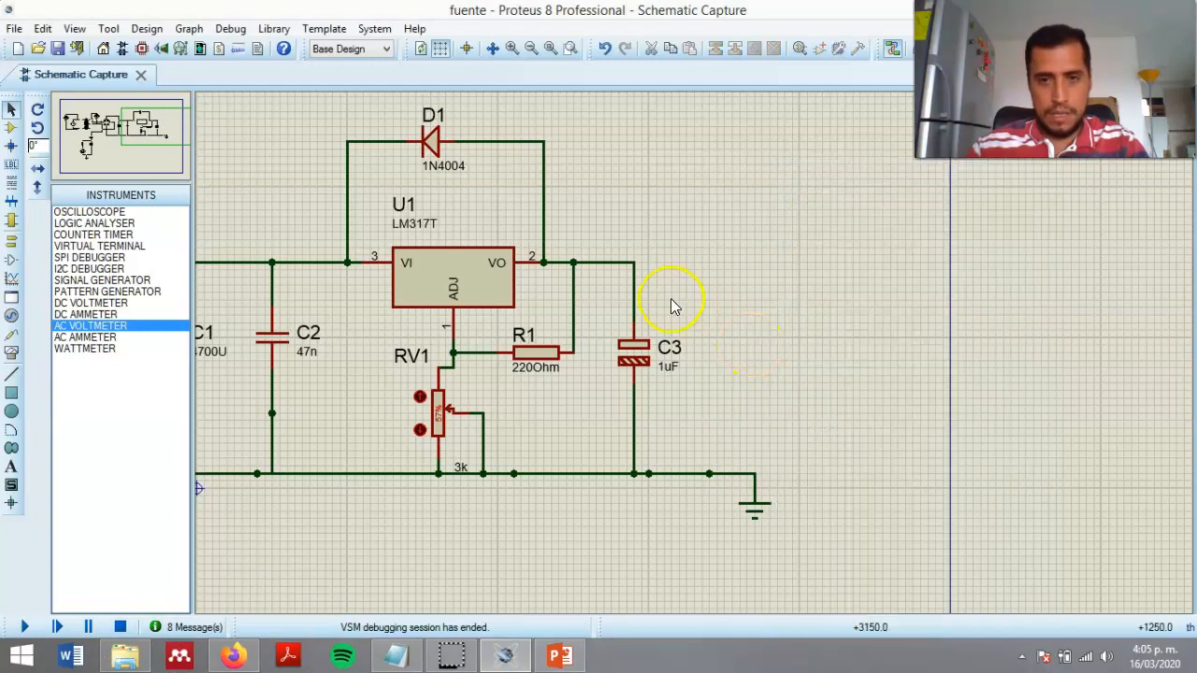
# Add 0.19in high "+" and "-" text labels at the output, one above and one below capacitor C3.
pyautogui.click(11, 466)
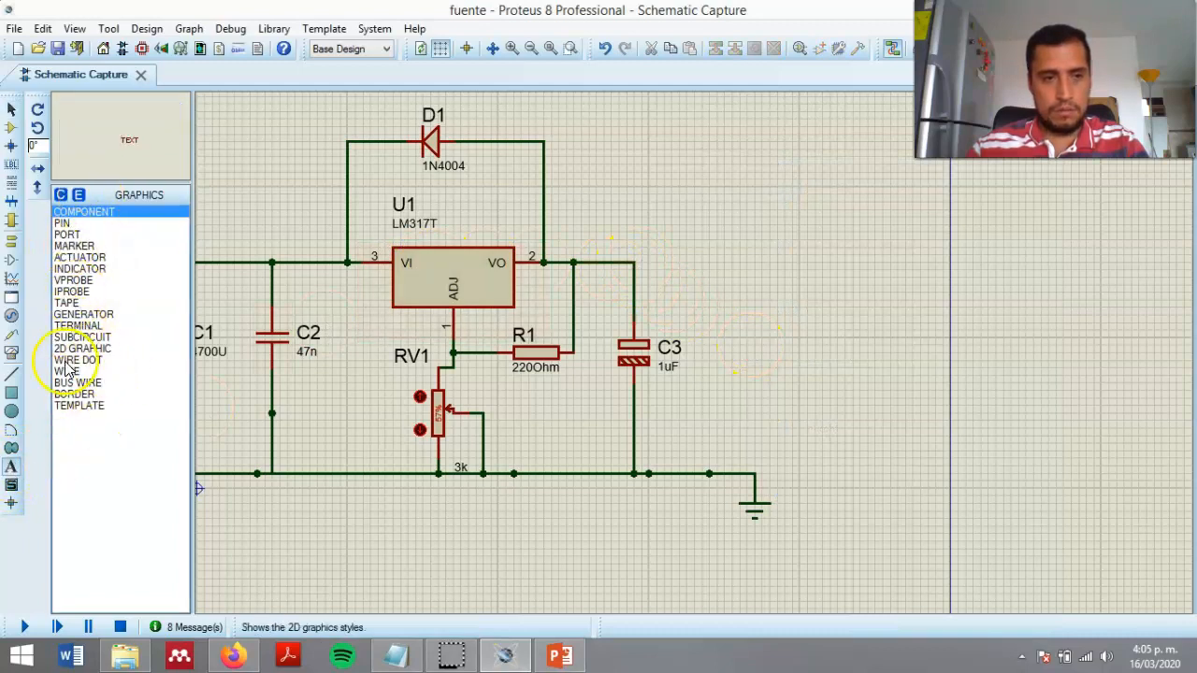
pyautogui.click(637, 241)
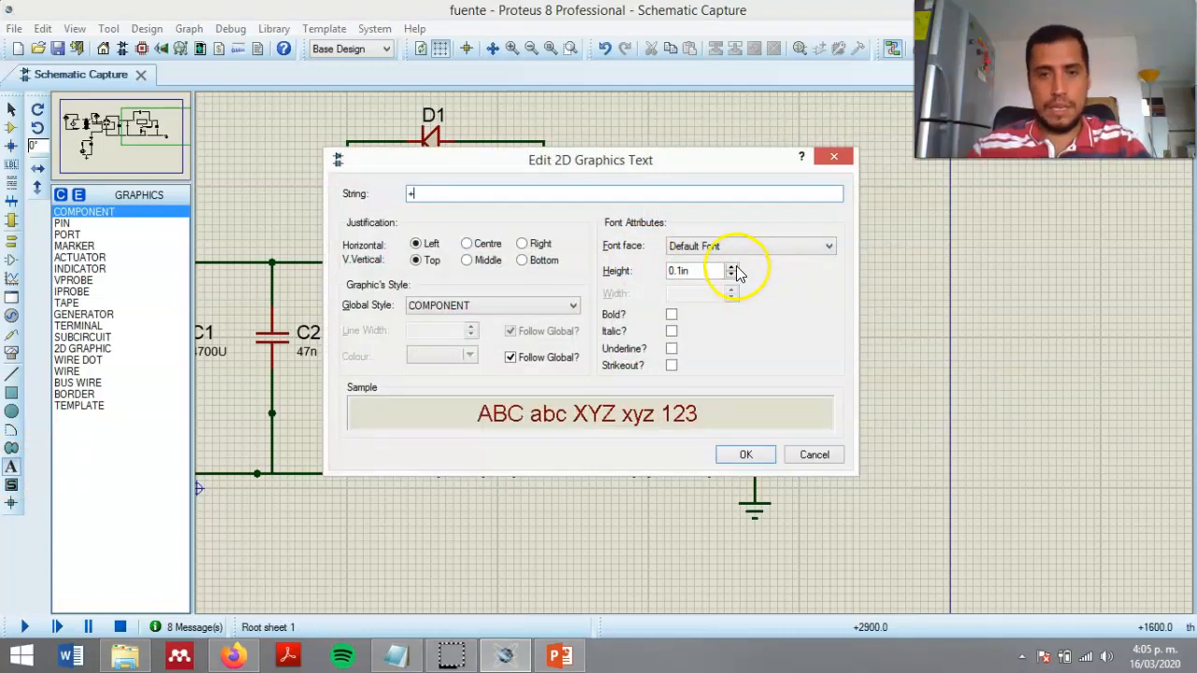
pyautogui.click(746, 454)
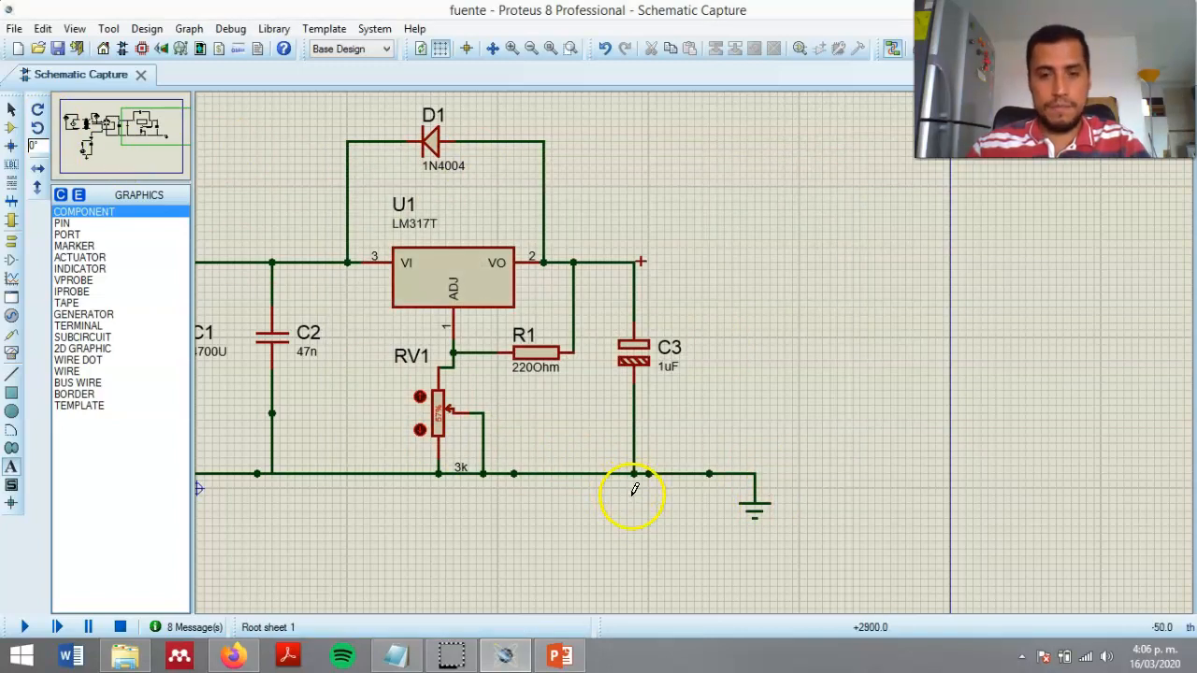
pyautogui.click(635, 487)
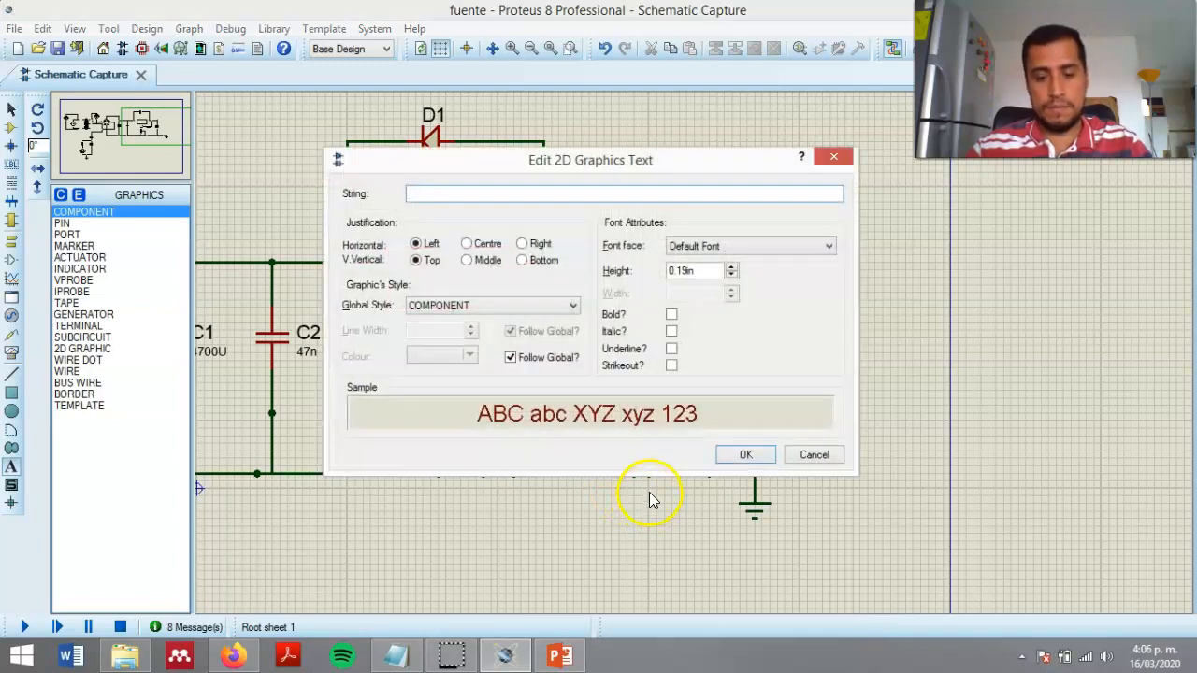
pyautogui.click(753, 455)
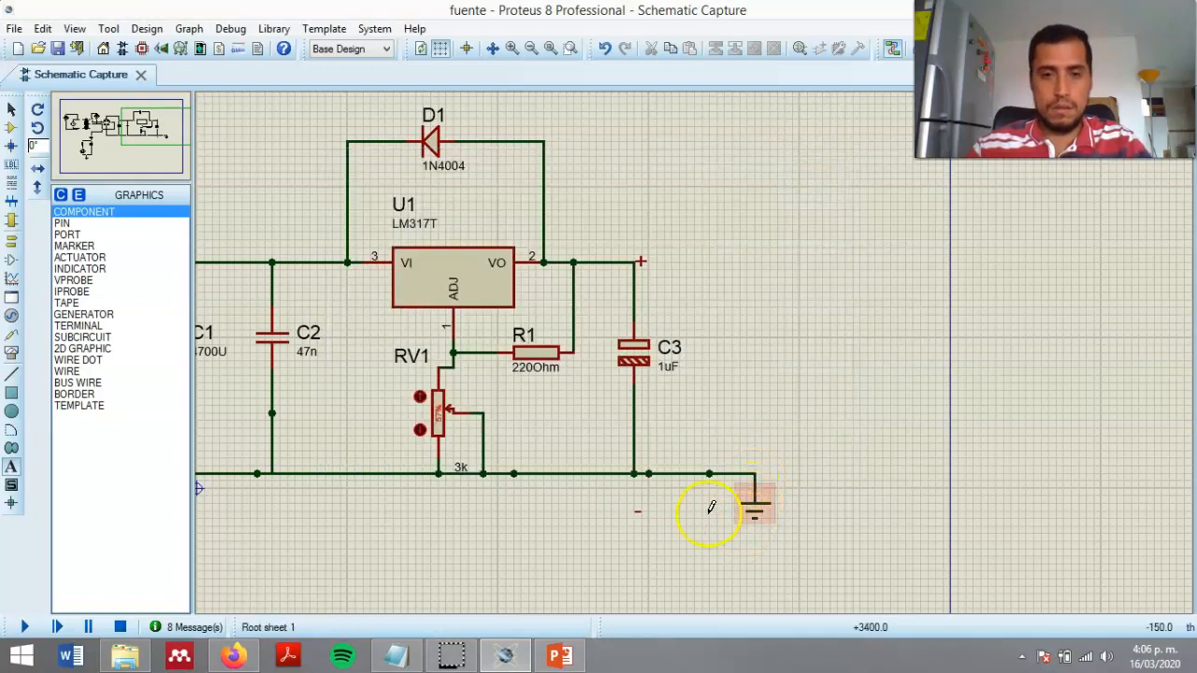
# Move the "-" label closer to the common line below C3 and deselect it.
pyautogui.click(12, 109)
pyautogui.click(637, 513)
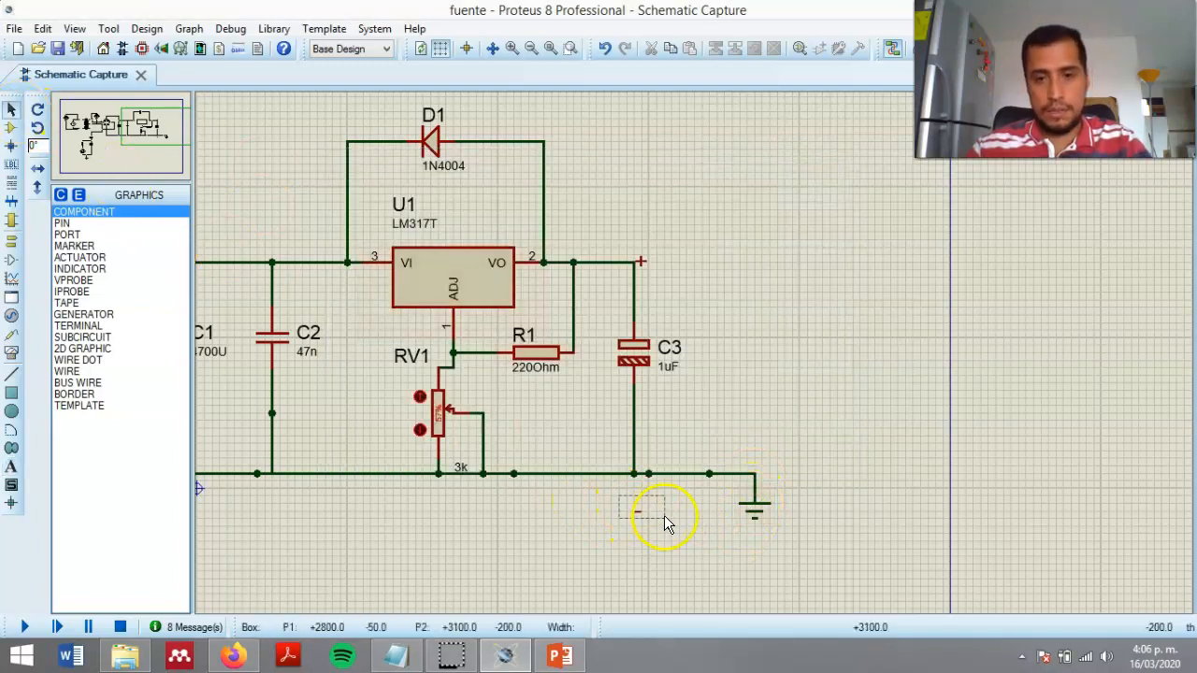
pyautogui.moveTo(656, 519); pyautogui.dragTo(659, 503)
pyautogui.click(733, 366)
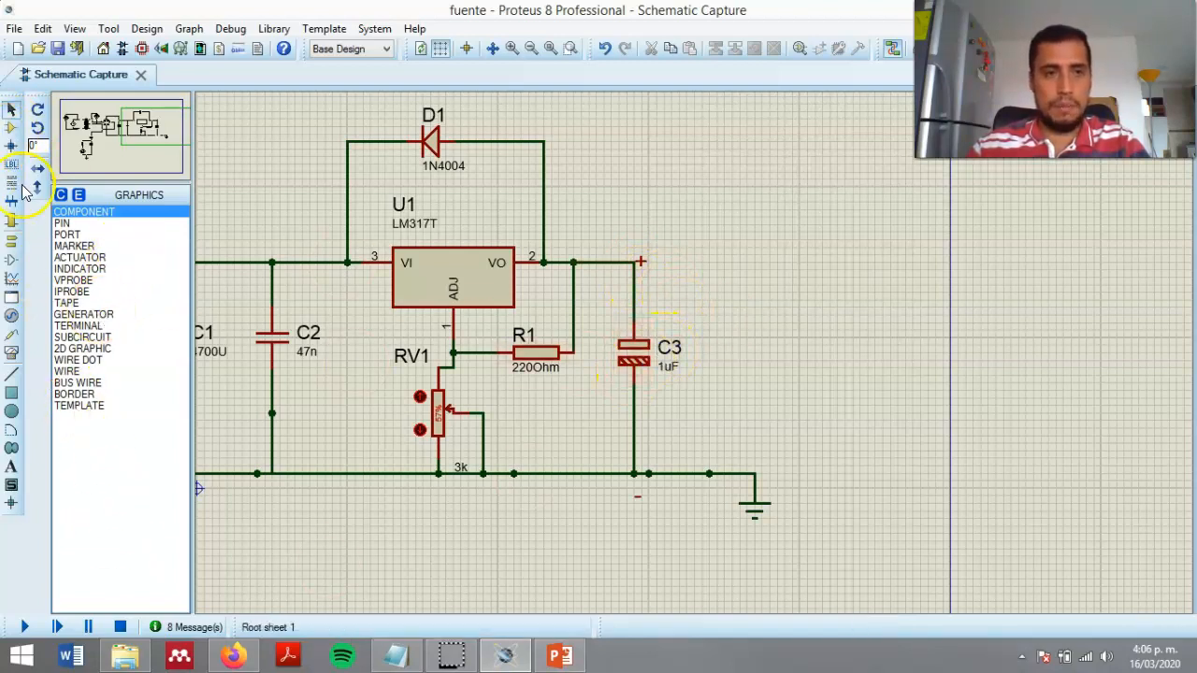
# Pick a resistor from the device library with the keyword "resistor" and try to place and wire it at the output beside C3.
pyautogui.click(11, 127)
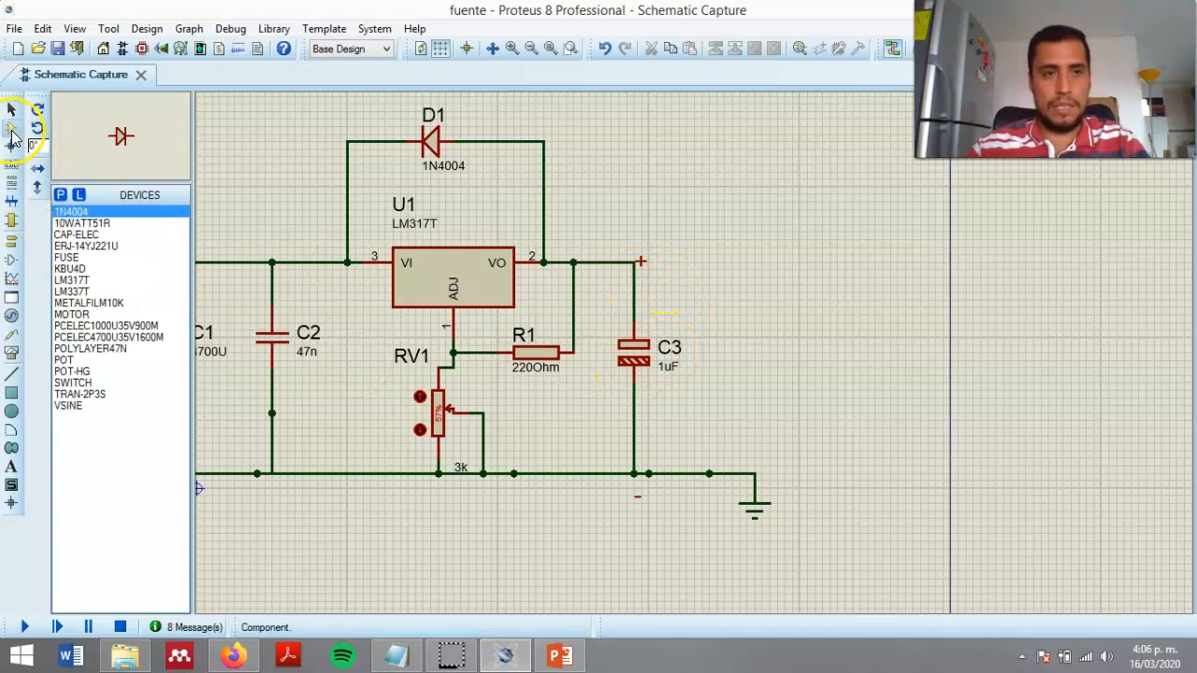
pyautogui.click(59, 195)
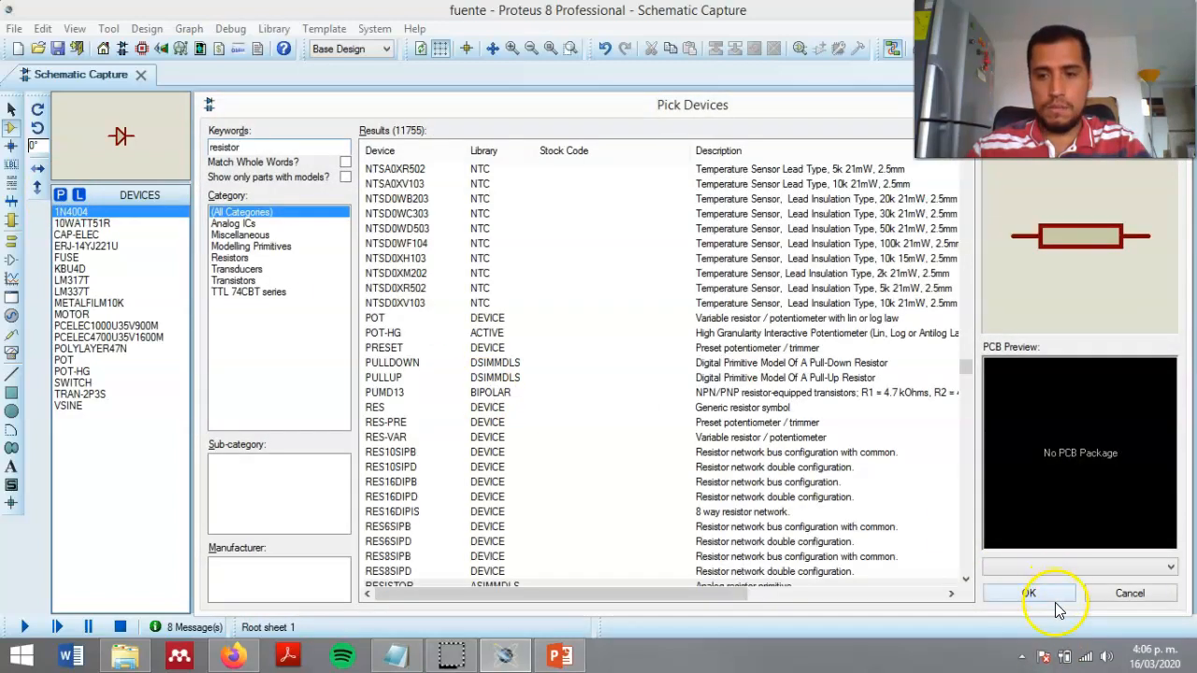
pyautogui.click(1055, 598)
pyautogui.click(727, 273)
pyautogui.click(720, 266)
pyautogui.click(637, 262)
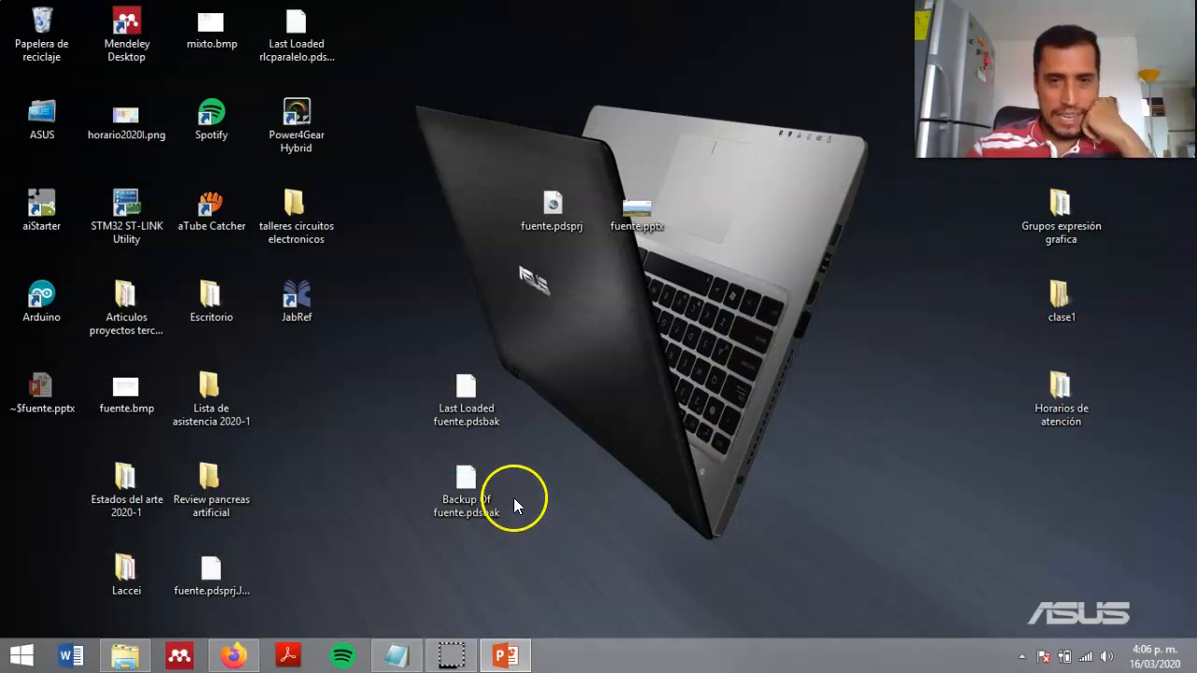
# Reopen fuente.pdsprj from the desktop in Proteus and accept recovering the autosaved project.
pyautogui.click(555, 205)
pyautogui.doubleClick(556, 202)
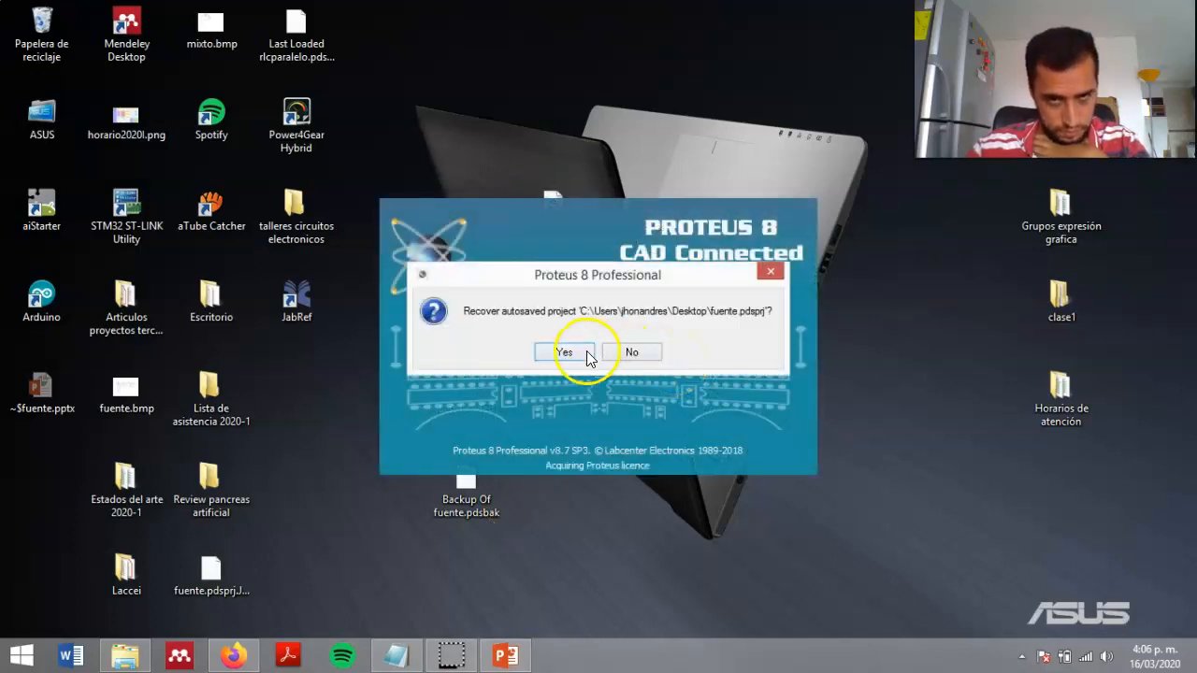
pyautogui.click(566, 354)
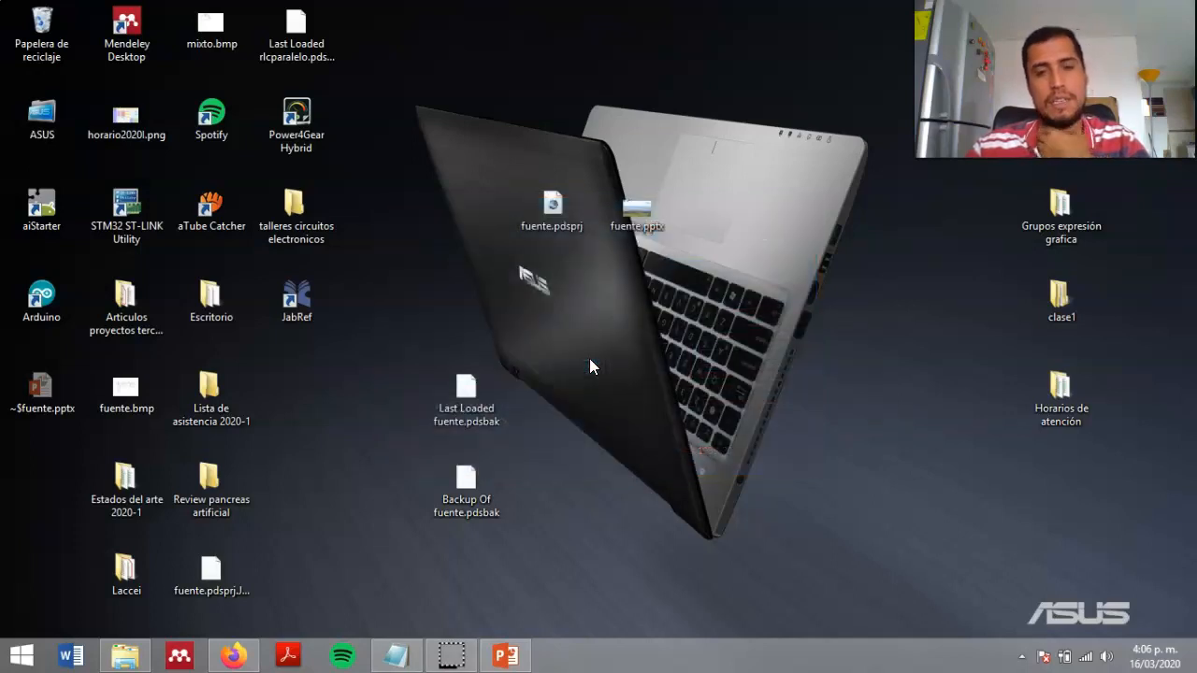
pyautogui.click(596, 340)
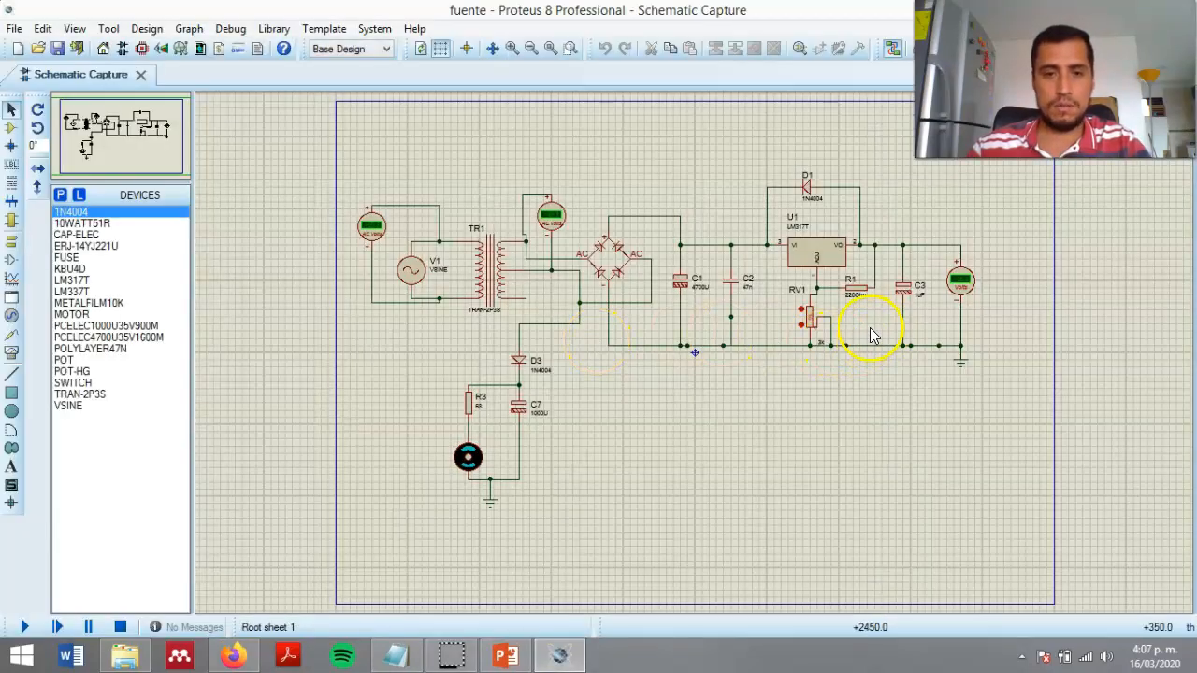
# Add a "+" text label with 0.18in height above the output node of capacitor C3.
pyautogui.scroll(3, 711, 356)
pyautogui.scroll(-2, 711, 355)
pyautogui.scroll(2, 690, 343)
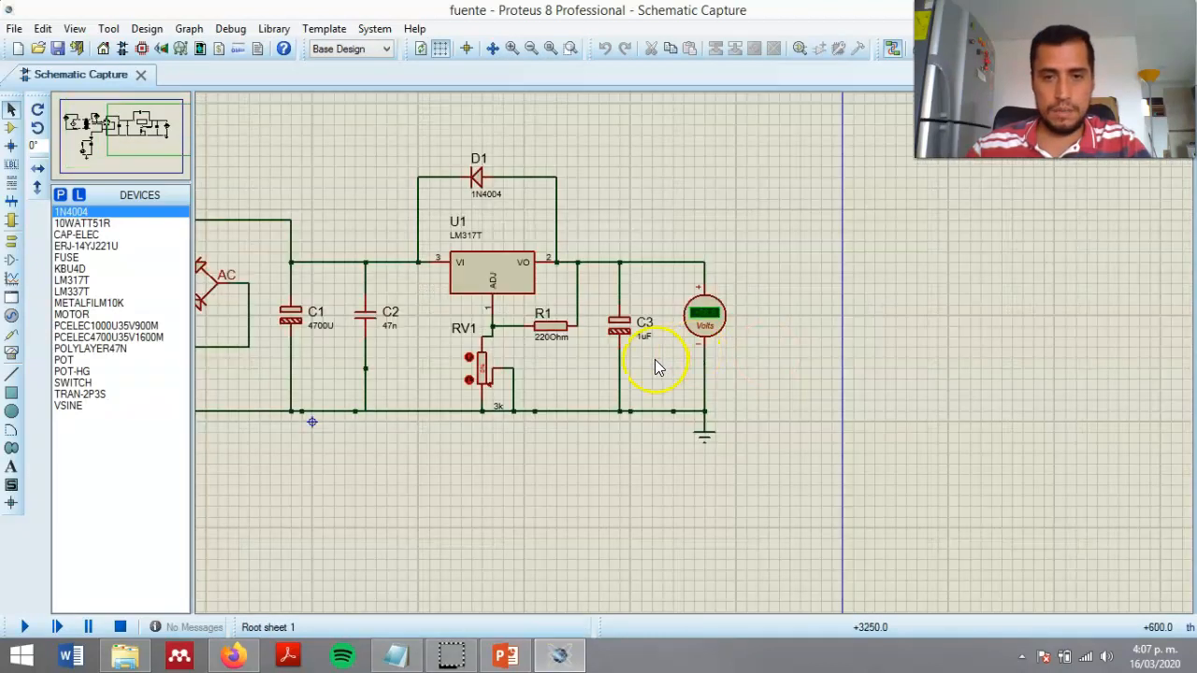
pyautogui.scroll(2, 710, 337)
pyautogui.scroll(-1, 701, 387)
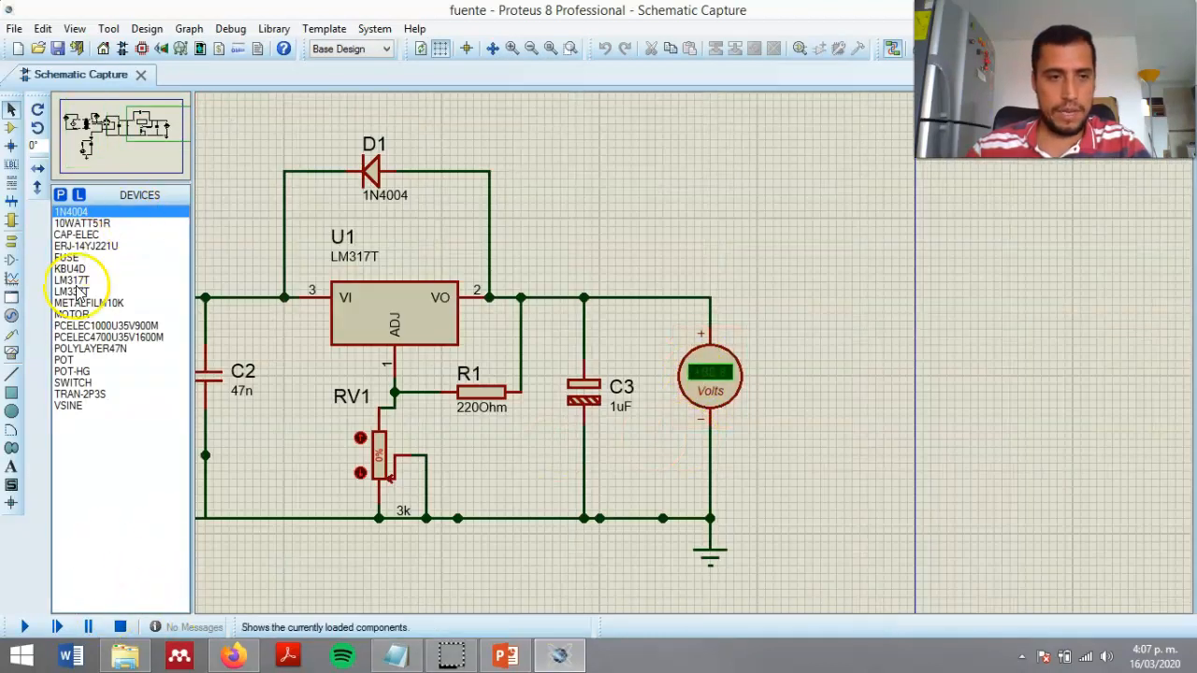
pyautogui.click(11, 466)
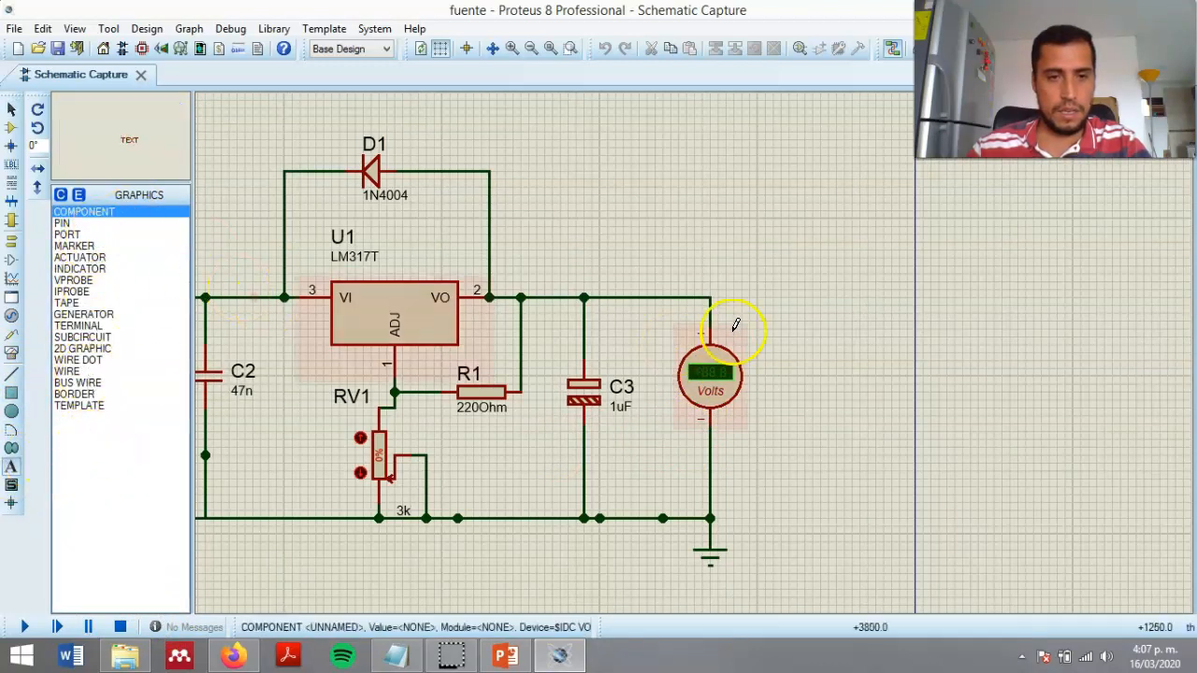
pyautogui.click(586, 268)
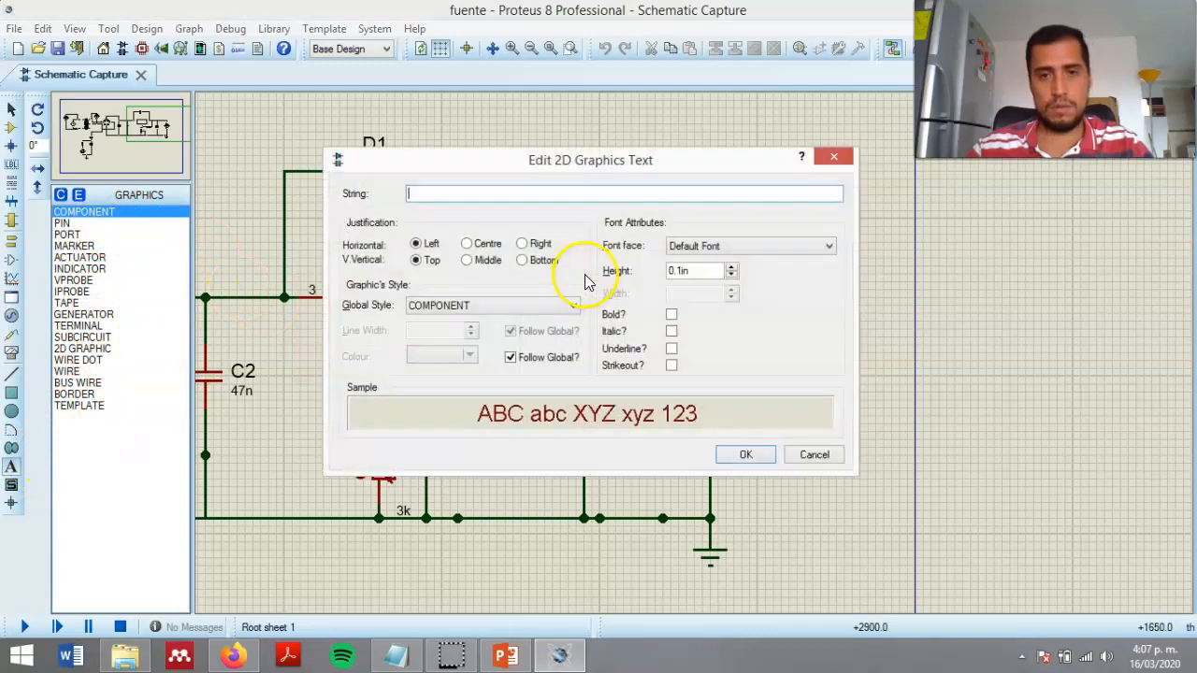
pyautogui.write('+')
pyautogui.click(732, 270)
pyautogui.click(733, 270)
pyautogui.click(733, 270)
pyautogui.click(746, 455)
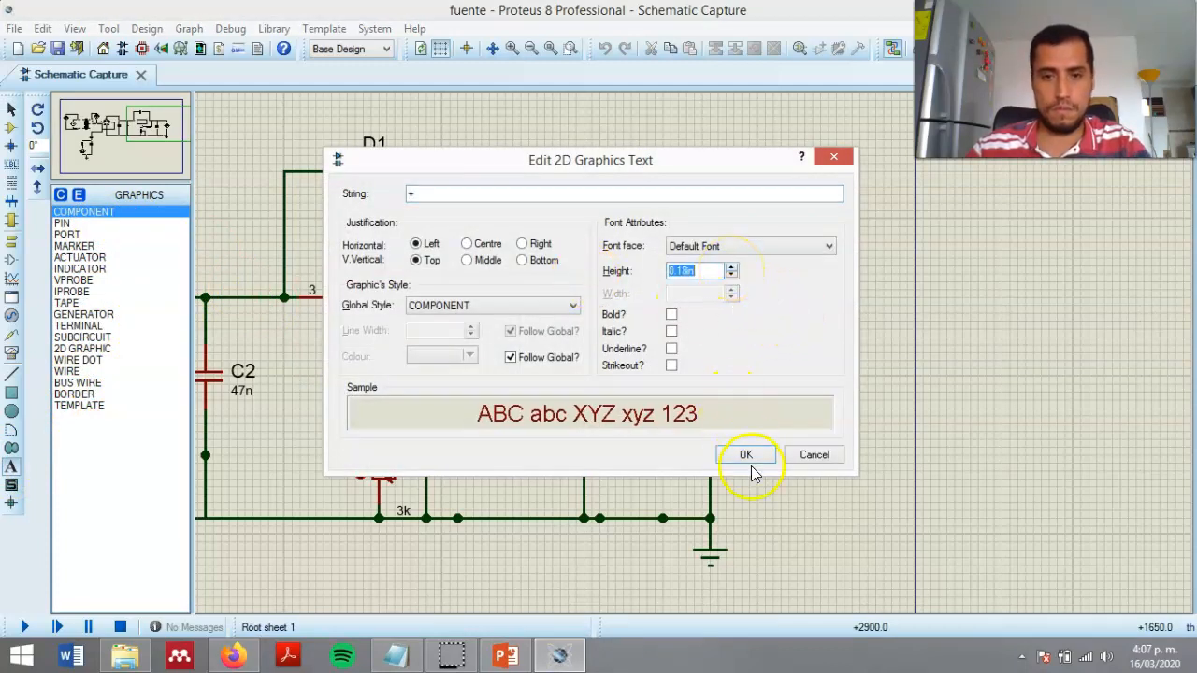
# Add a "-" text label with 0.18in height below C3's lower node and move it close to the common line.
pyautogui.click(595, 556)
pyautogui.write('-')
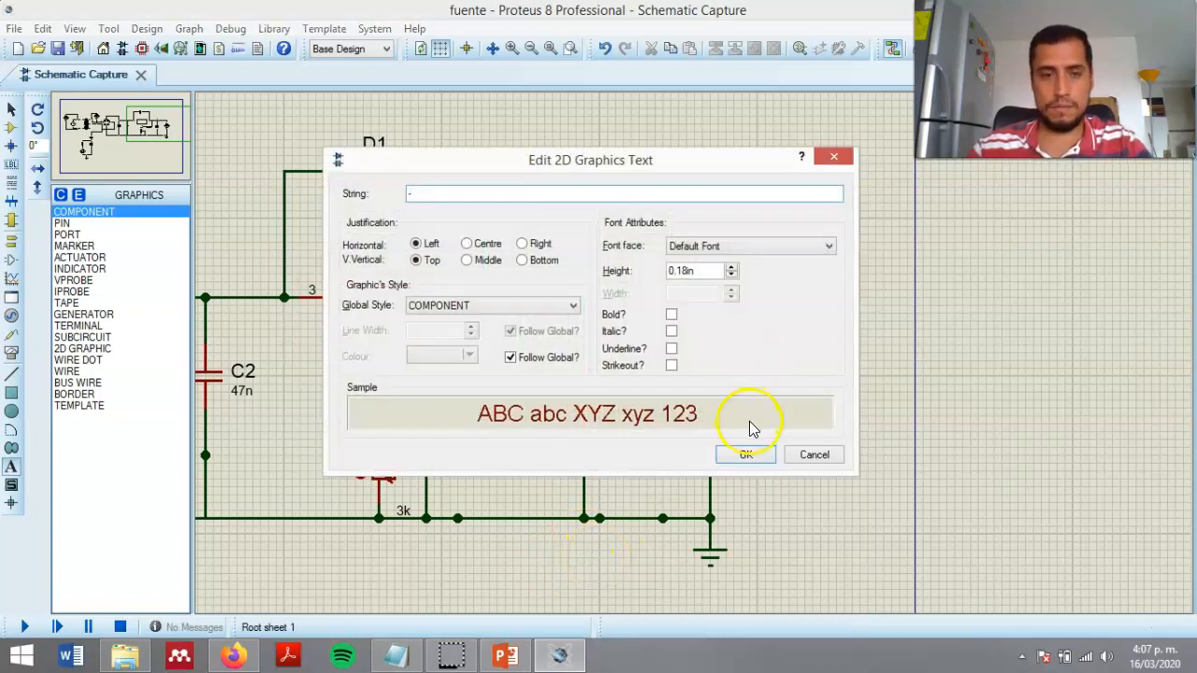
pyautogui.click(746, 454)
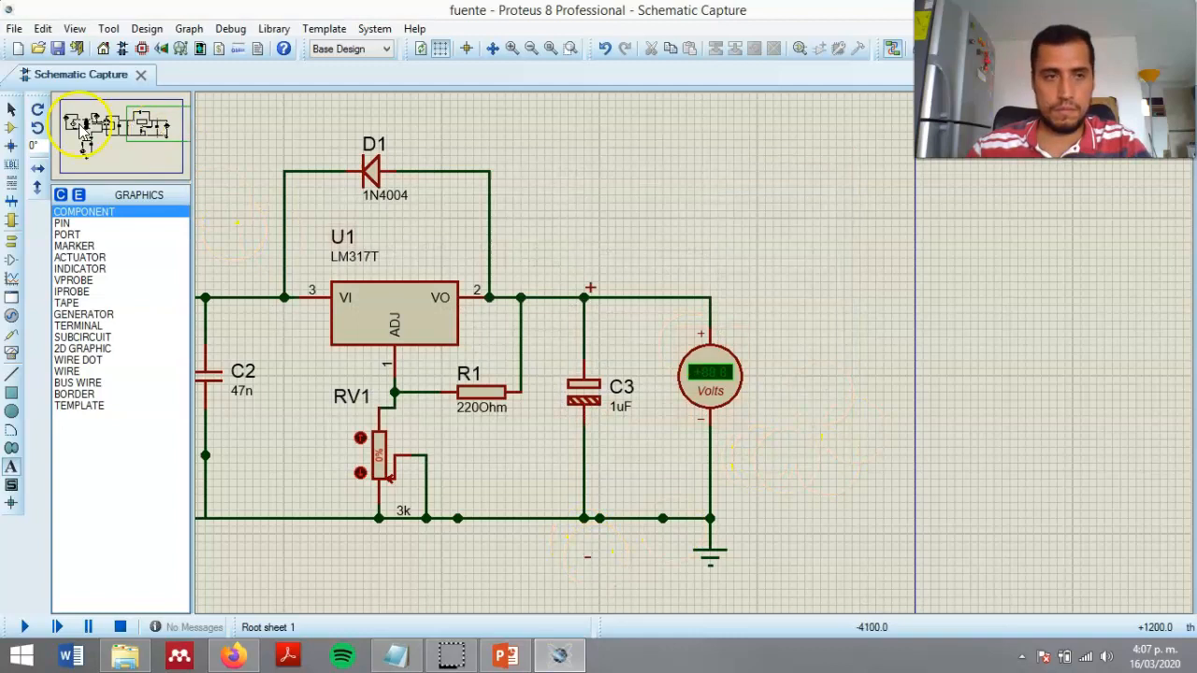
pyautogui.click(587, 555)
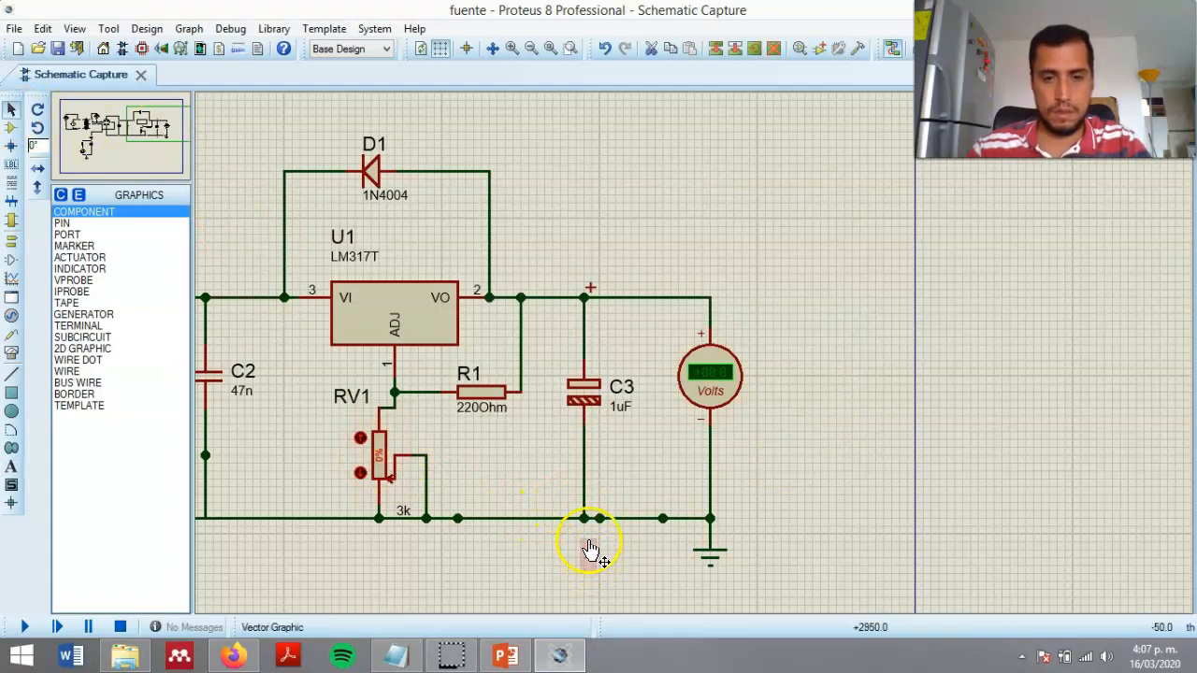
pyautogui.moveTo(589, 535); pyautogui.dragTo(589, 534)
pyautogui.click(782, 482)
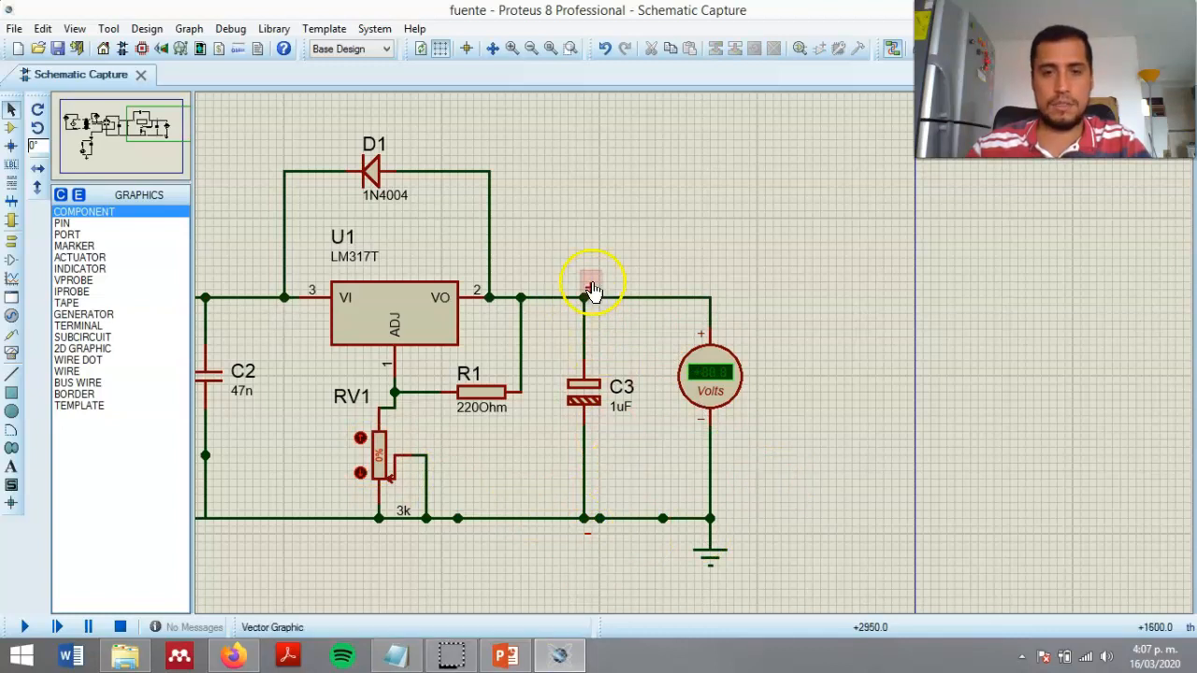
# Delete the DC voltmeter connected between the LM317T output and ground.
pyautogui.click(712, 392)
pyautogui.rightClick(711, 392)
pyautogui.rightClick(712, 392)
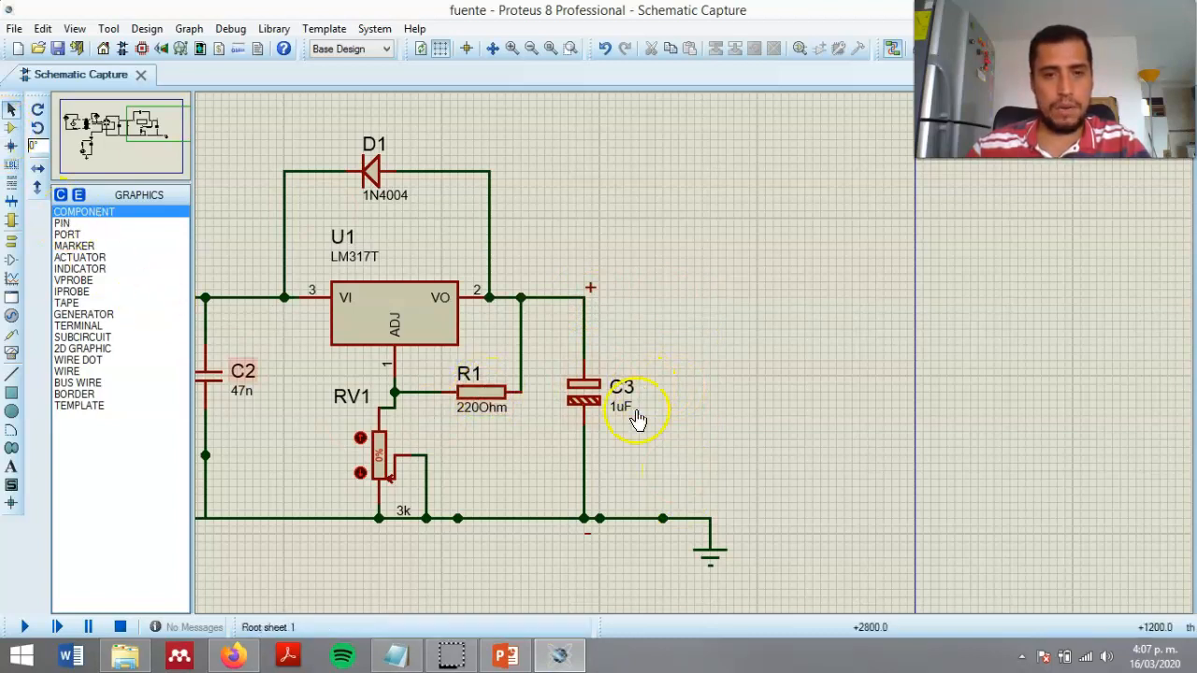
# Pick the RESISTOR device from the library with the keyword "resistor" and place it horizontally beside the "+" output node.
pyautogui.click(11, 127)
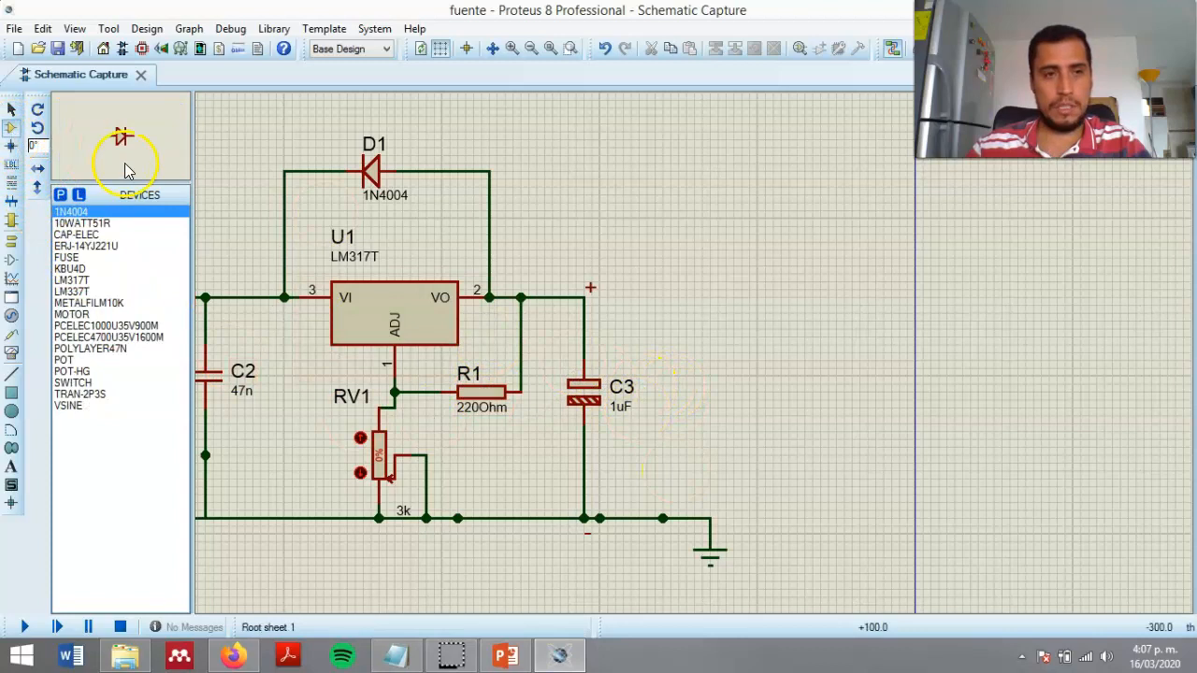
pyautogui.click(61, 196)
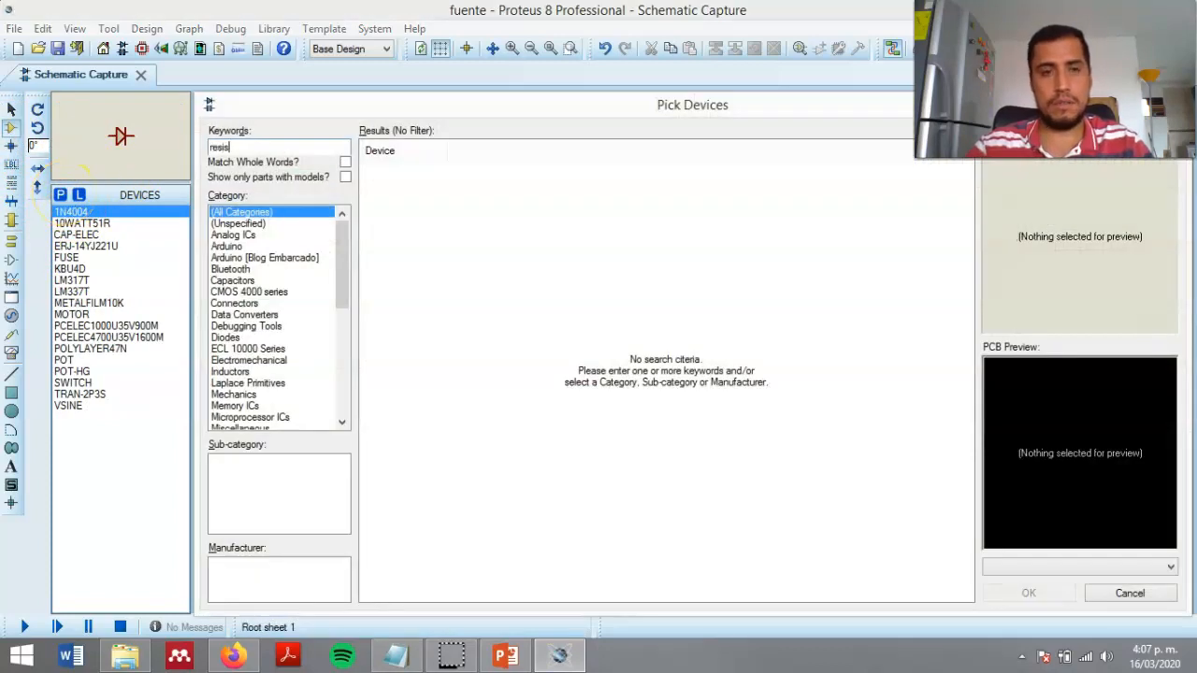
pyautogui.write('resiso')
pyautogui.press('BackSpace')
pyautogui.write('tor')
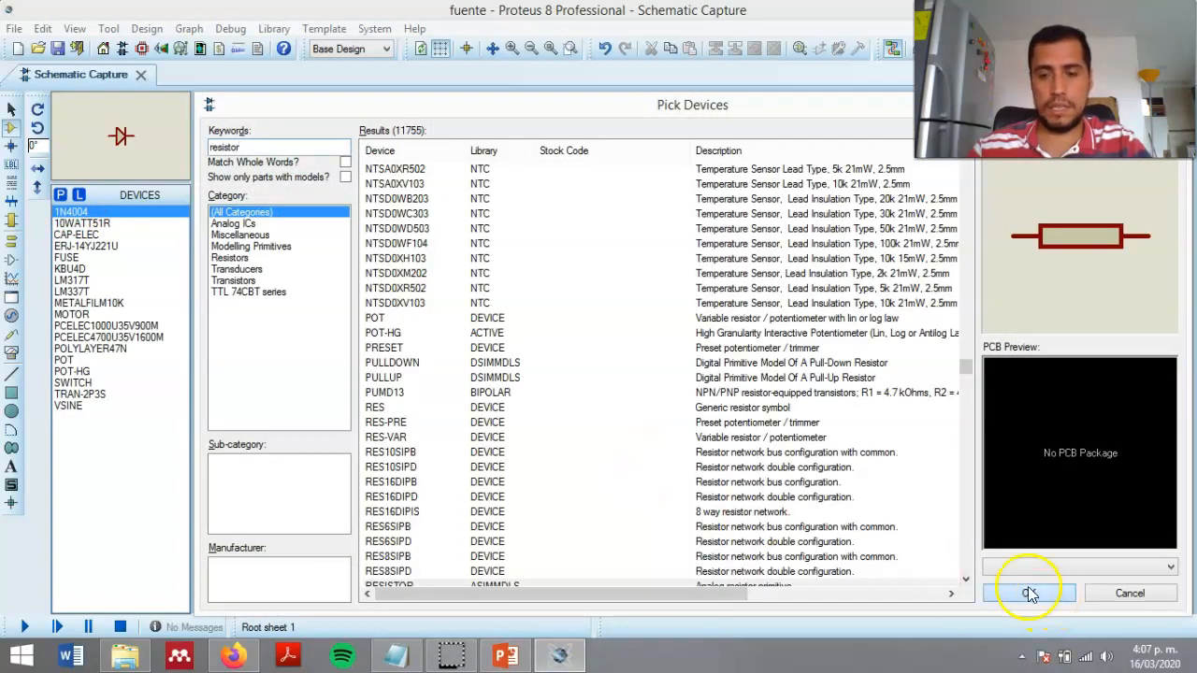
pyautogui.click(1030, 594)
pyautogui.click(679, 292)
# Wire the new resistor R2 to the "+" output node above C3 and set its resistance to 220.
pyautogui.click(632, 294)
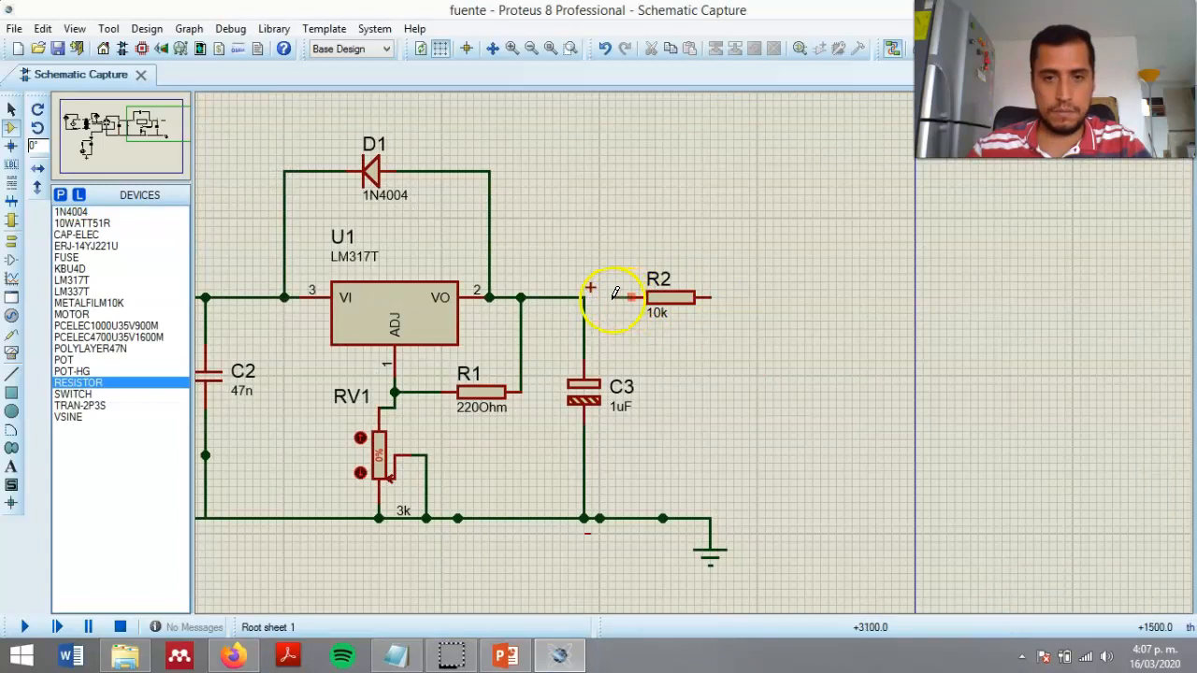
pyautogui.click(586, 297)
pyautogui.rightClick(618, 295)
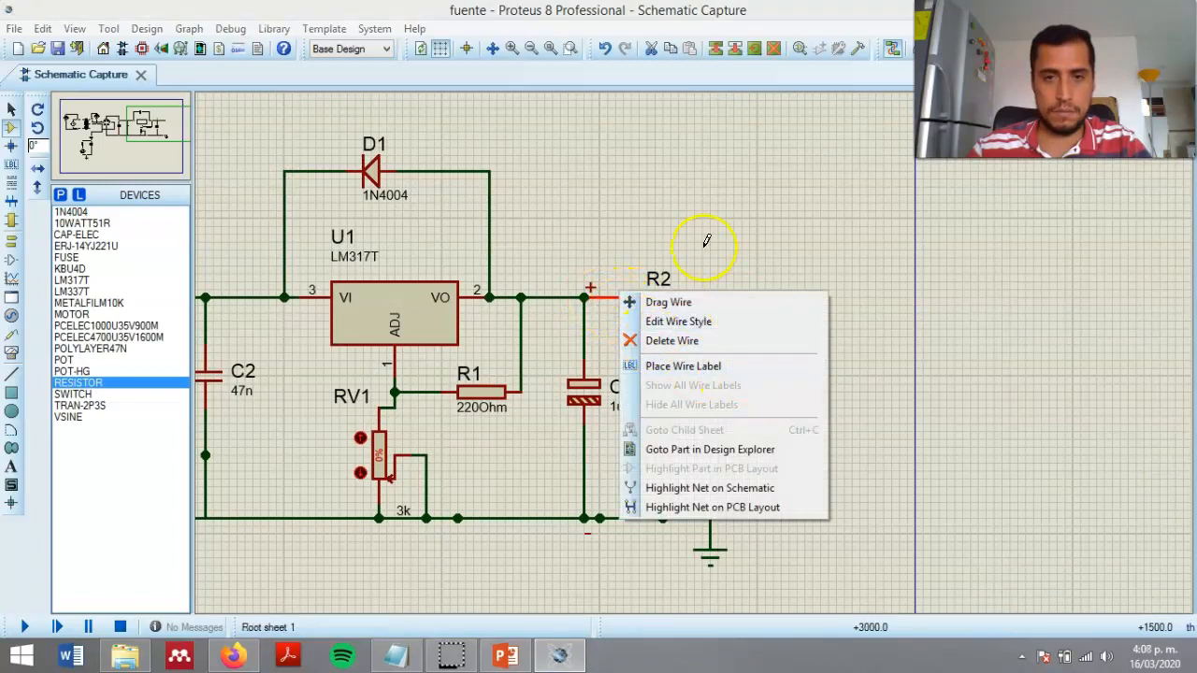
pyautogui.click(707, 241)
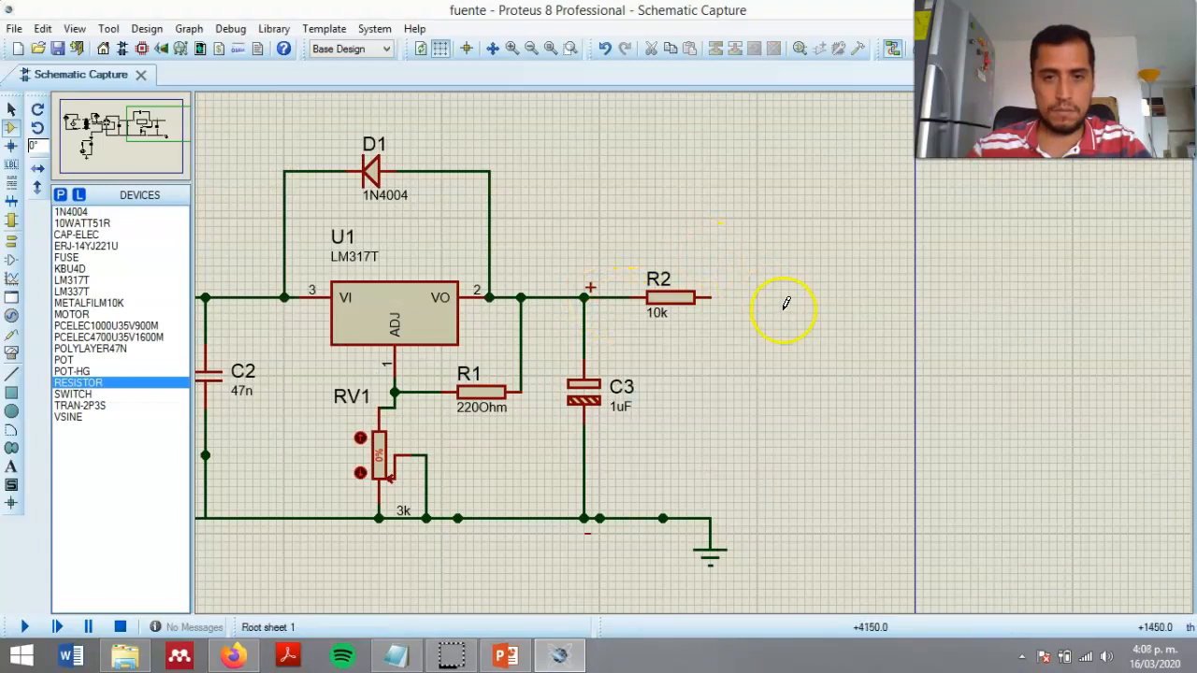
pyautogui.doubleClick(676, 299)
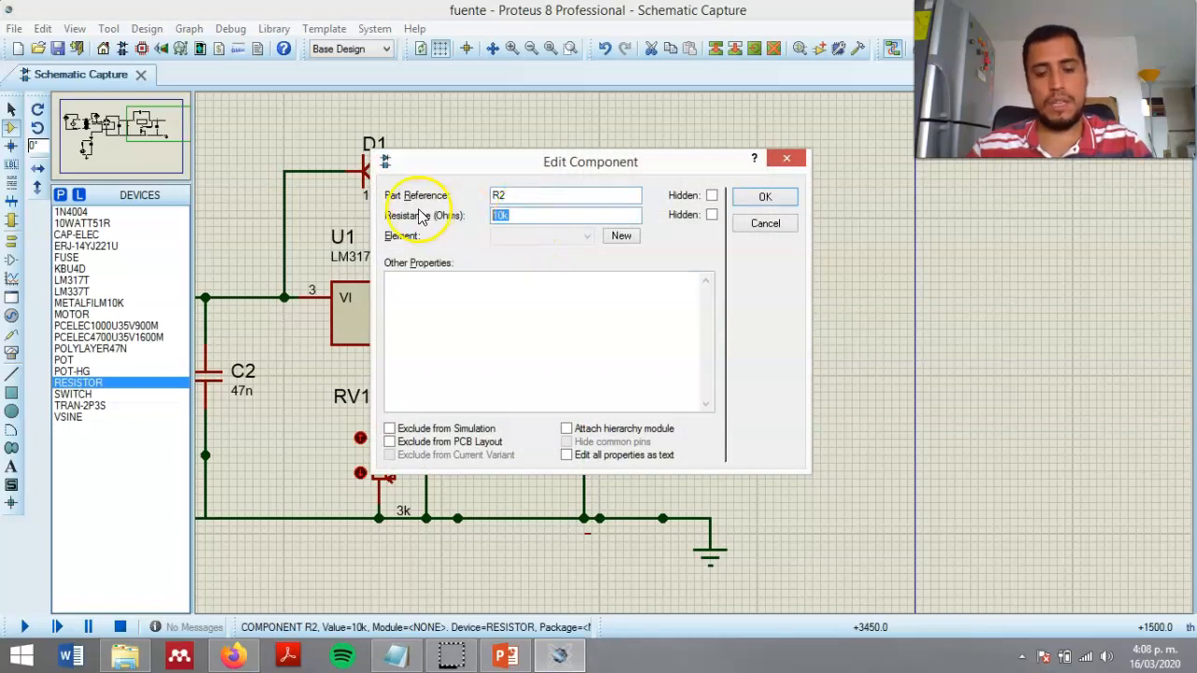
pyautogui.press('Return')
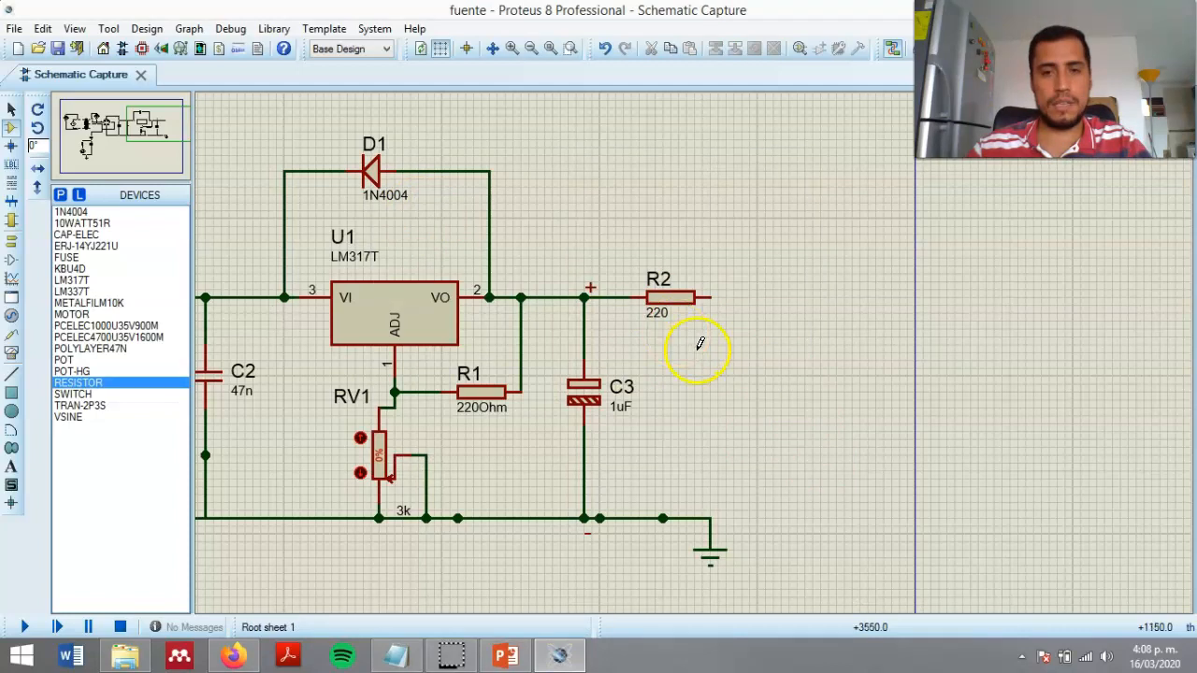
# Pick the LED-BLUE device from the library with the keyword "led" and place it below R2's free end.
pyautogui.click(61, 197)
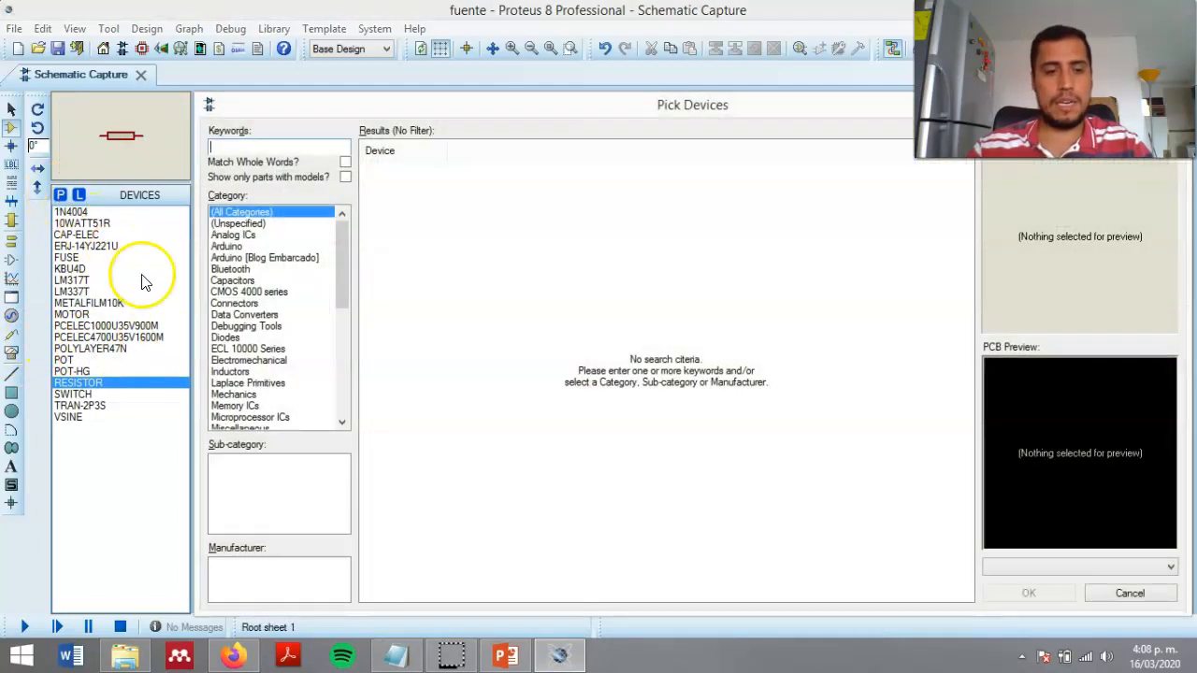
pyautogui.write('led')
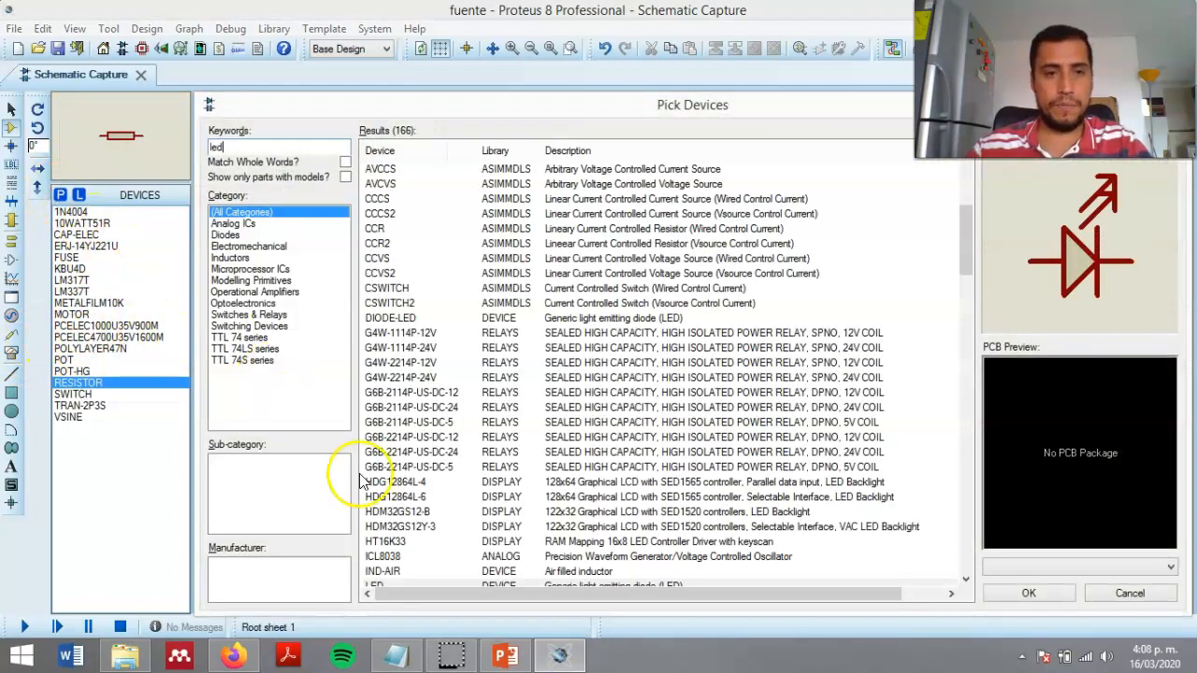
pyautogui.scroll(-20, 599, 421)
pyautogui.scroll(15, 589, 441)
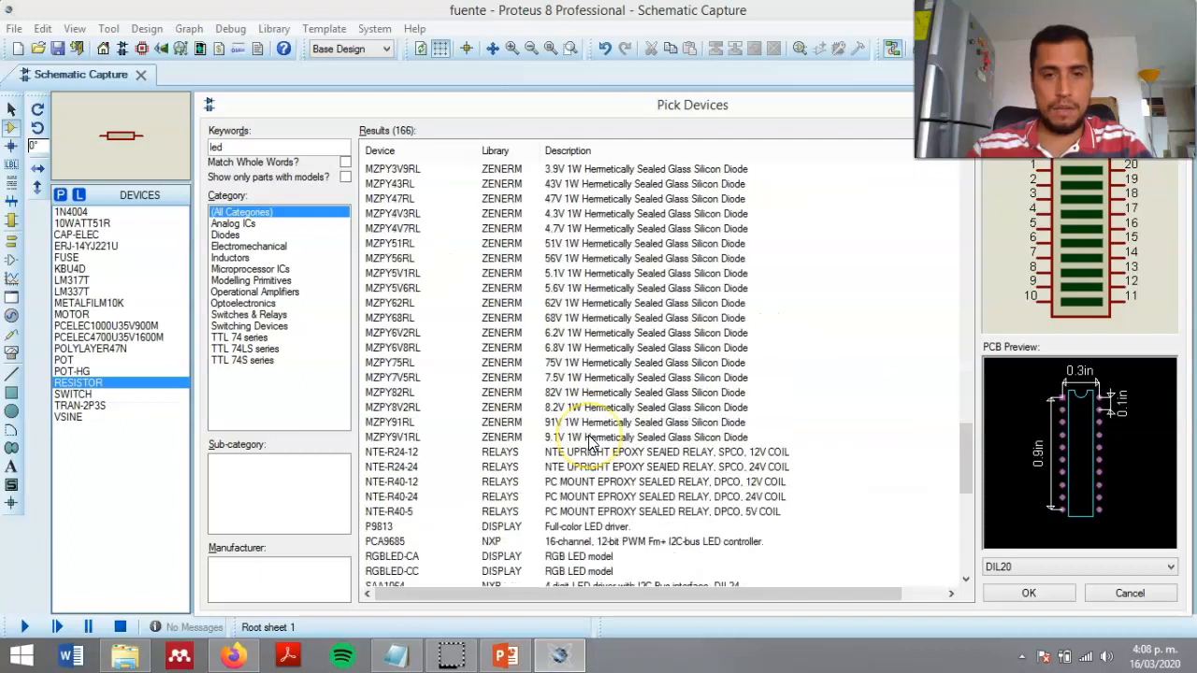
pyautogui.scroll(2, 589, 441)
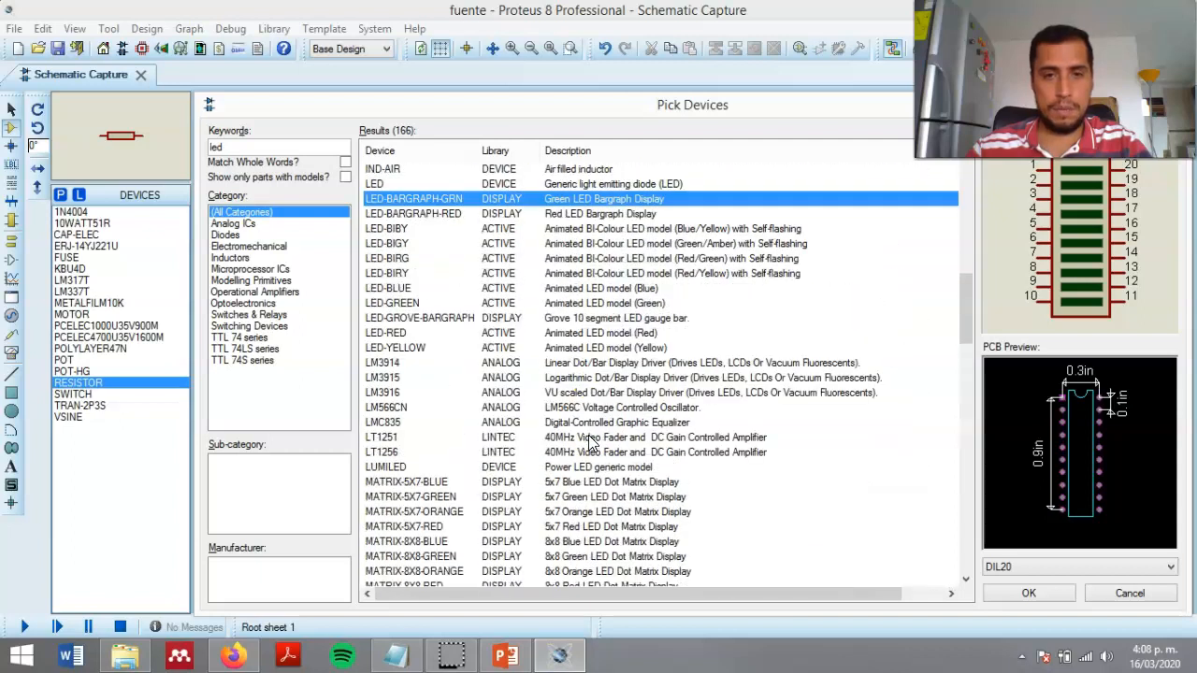
pyautogui.click(593, 288)
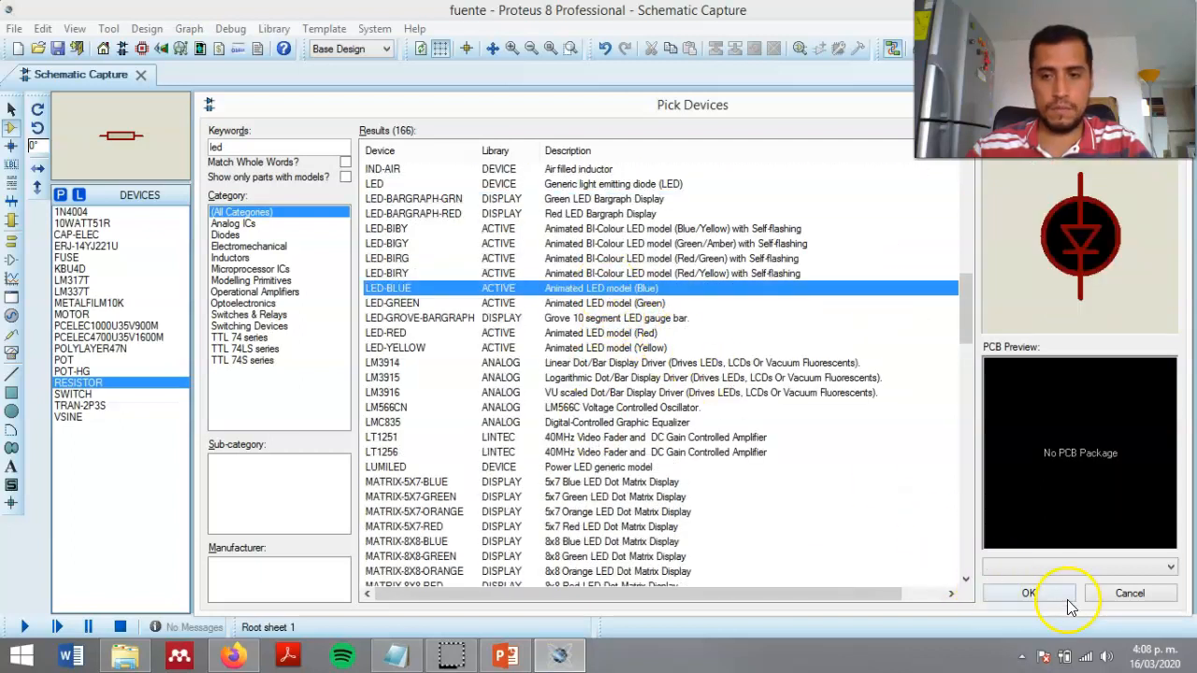
pyautogui.click(1029, 593)
pyautogui.click(716, 402)
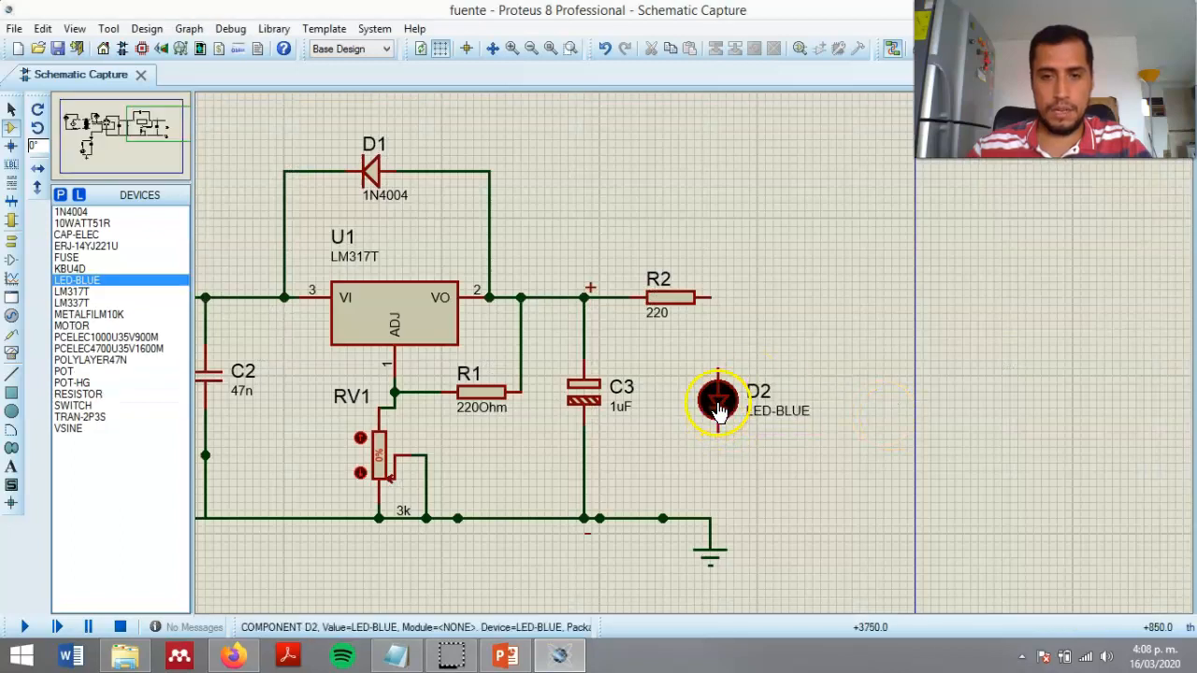
# Wire the blue LED in series between R2's free end and the common line at the ground symbol.
pyautogui.scroll(1, 682, 369)
pyautogui.scroll(-1, 701, 347)
pyautogui.click(695, 325)
pyautogui.click(700, 250)
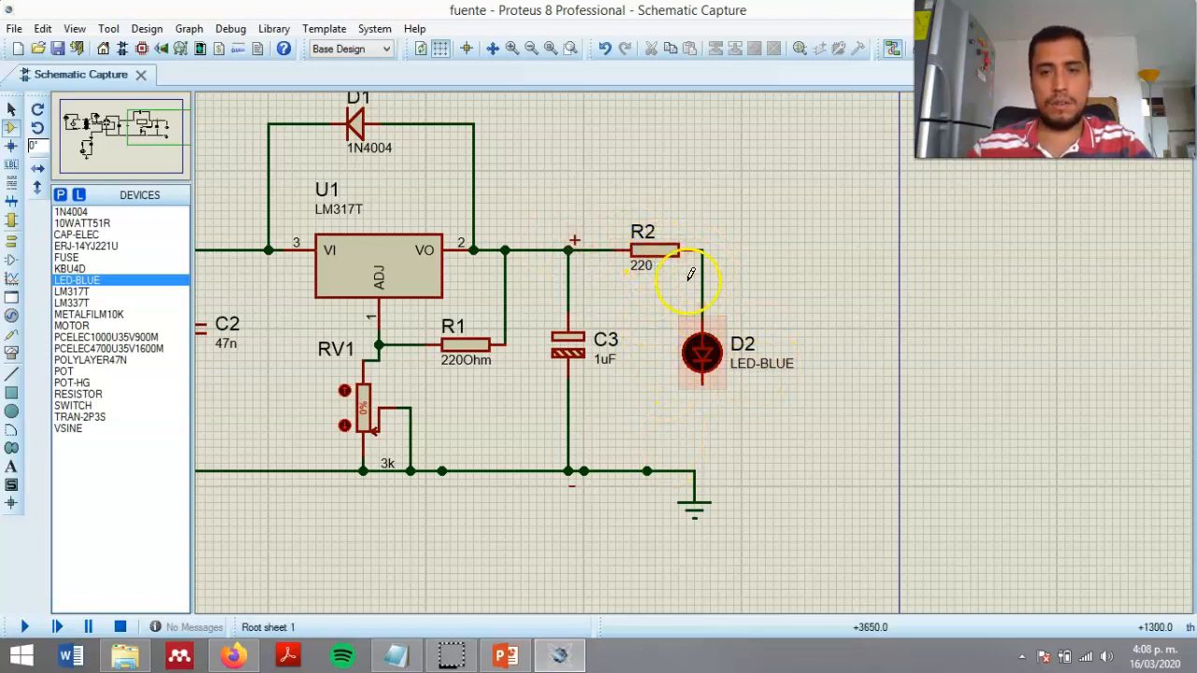
pyautogui.click(704, 379)
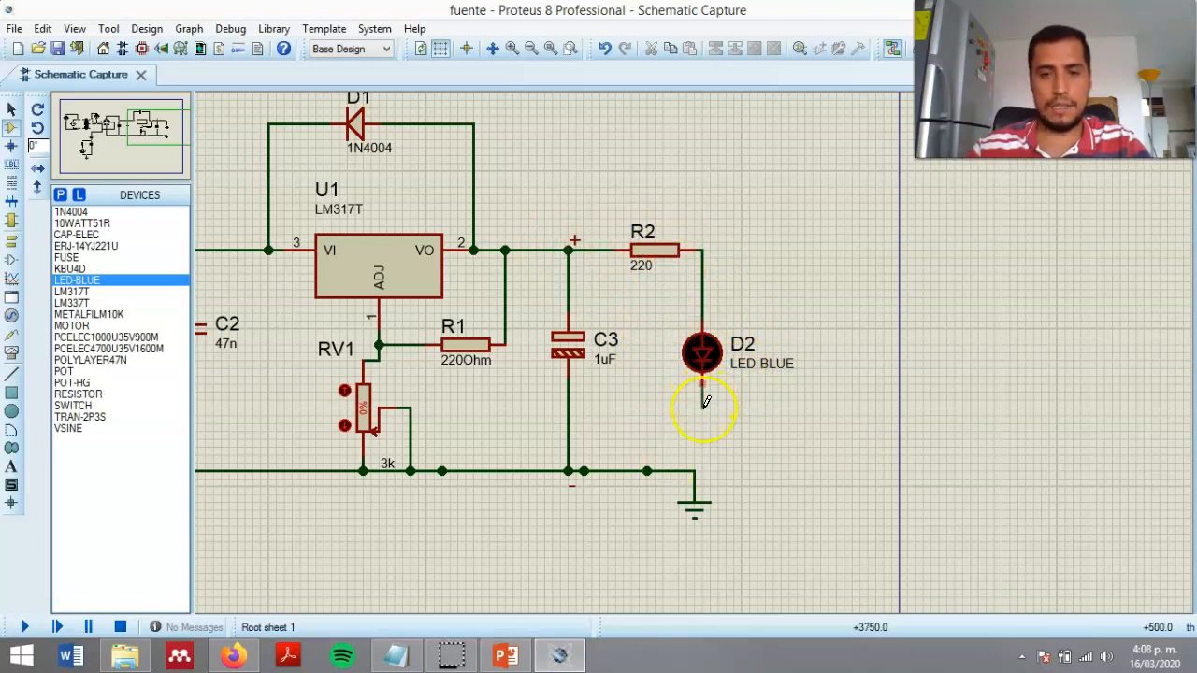
pyautogui.click(695, 471)
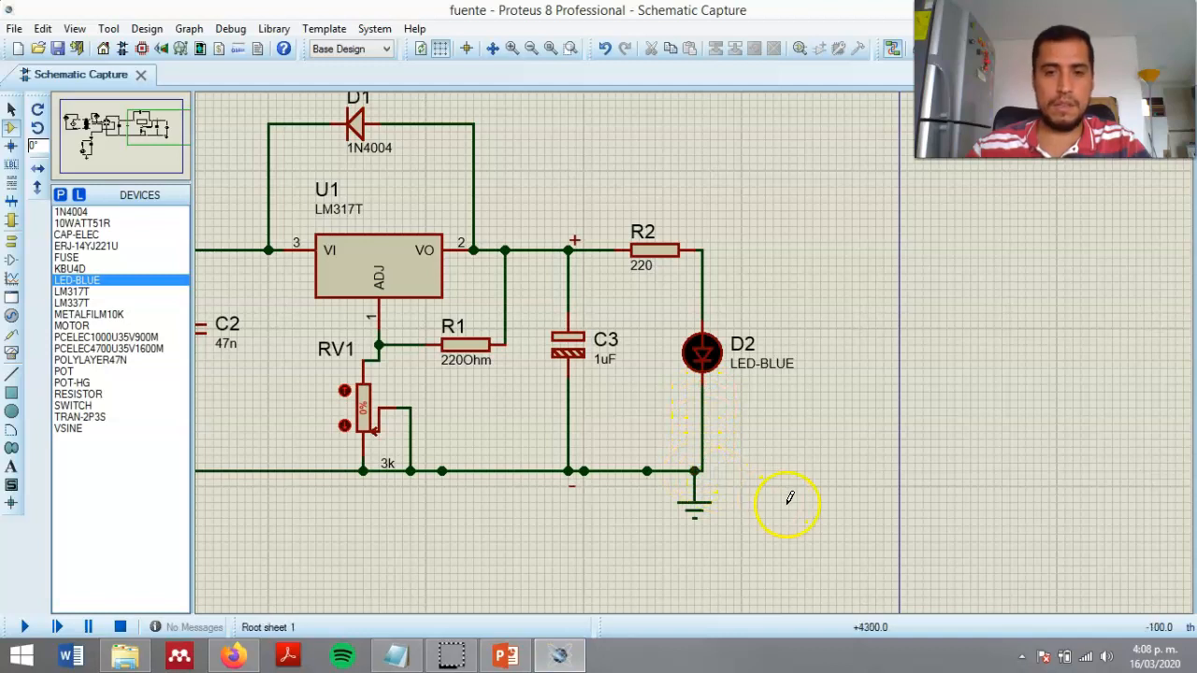
# Place a DC voltmeter beside the blue LED and wire it between the "+" and "-" output nodes of C3.
pyautogui.click(15, 355)
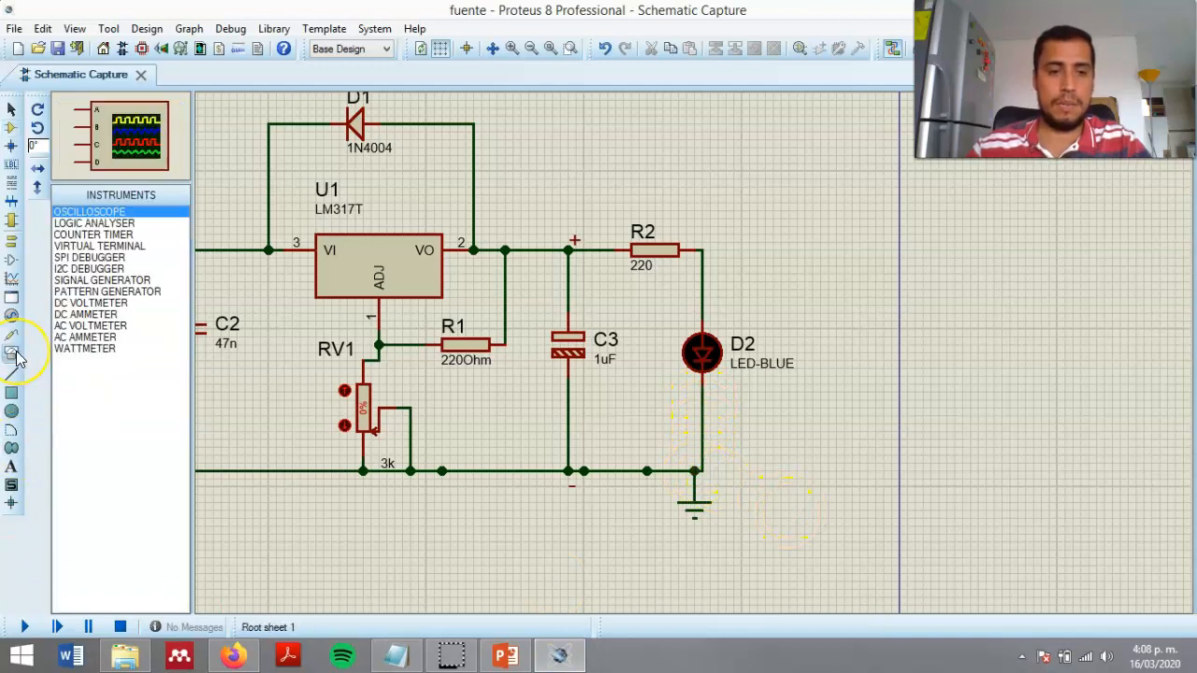
pyautogui.click(79, 303)
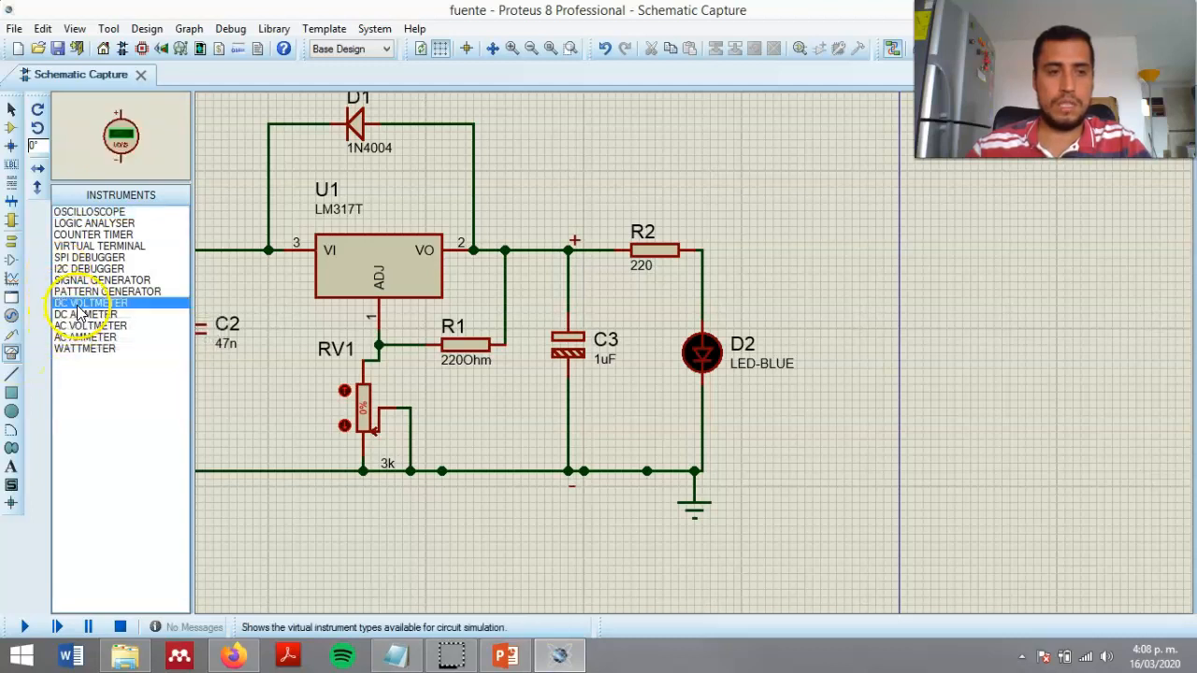
pyautogui.click(815, 287)
pyautogui.click(837, 352)
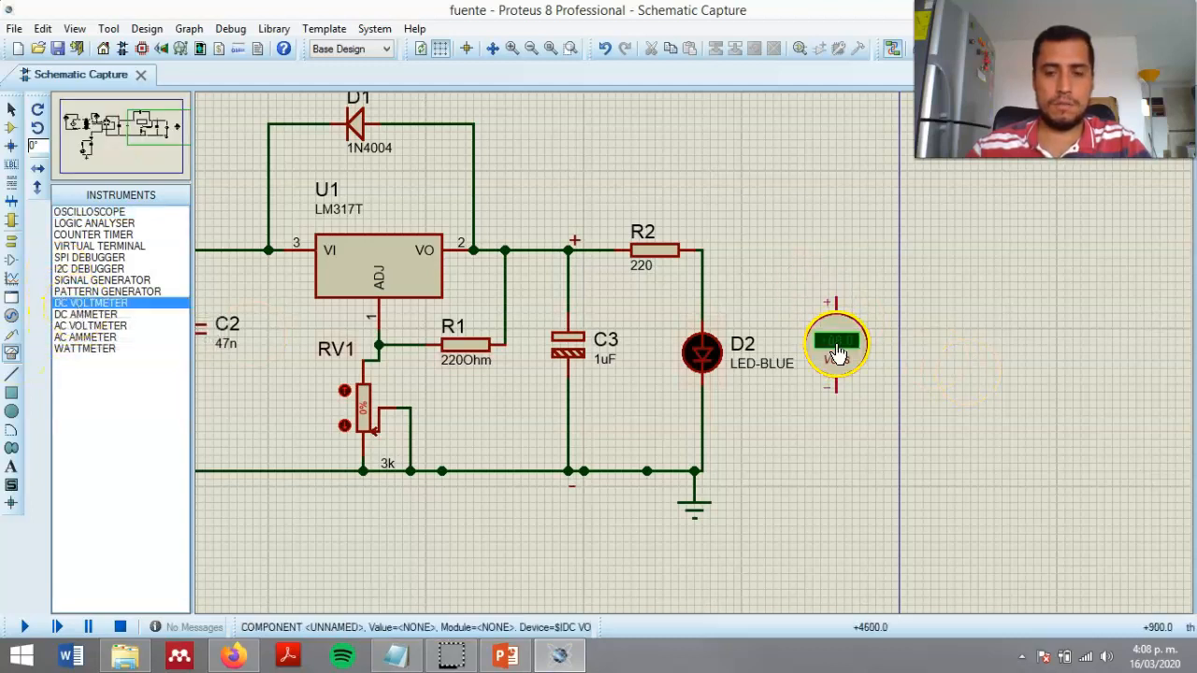
pyautogui.click(836, 296)
pyautogui.click(569, 248)
pyautogui.click(836, 391)
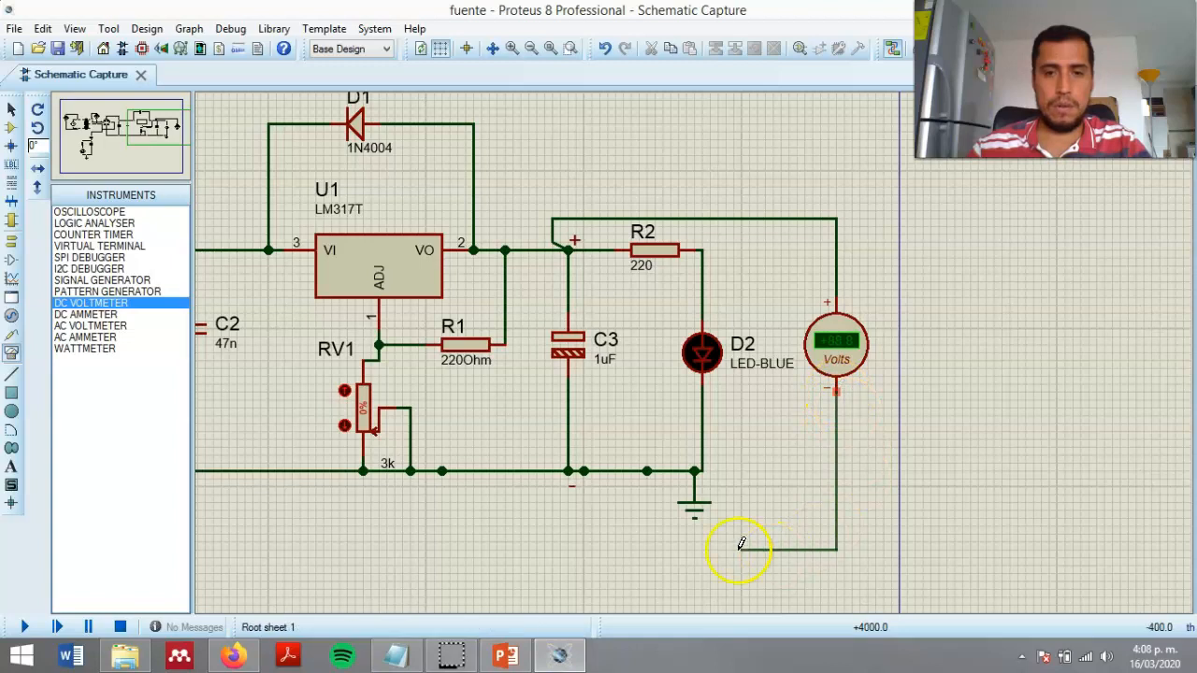
pyautogui.click(569, 470)
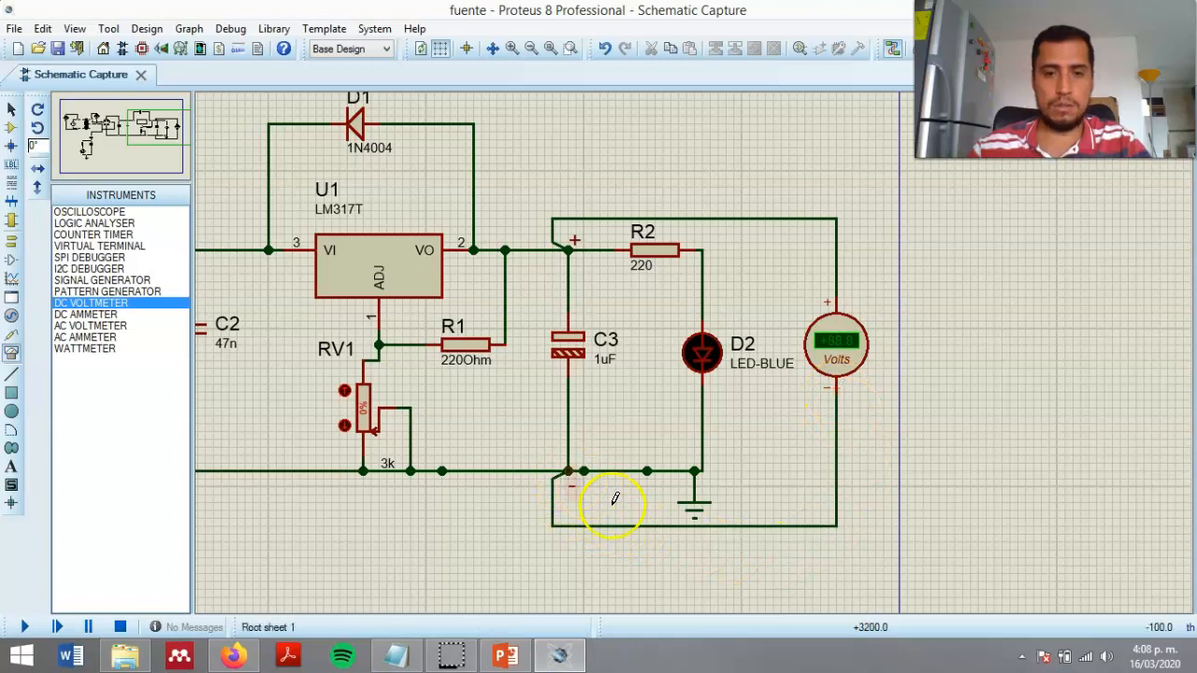
# Run the simulation, adjust potentiometer RV1 to 78%, and inspect the whole circuit with the LED load.
pyautogui.click(20, 627)
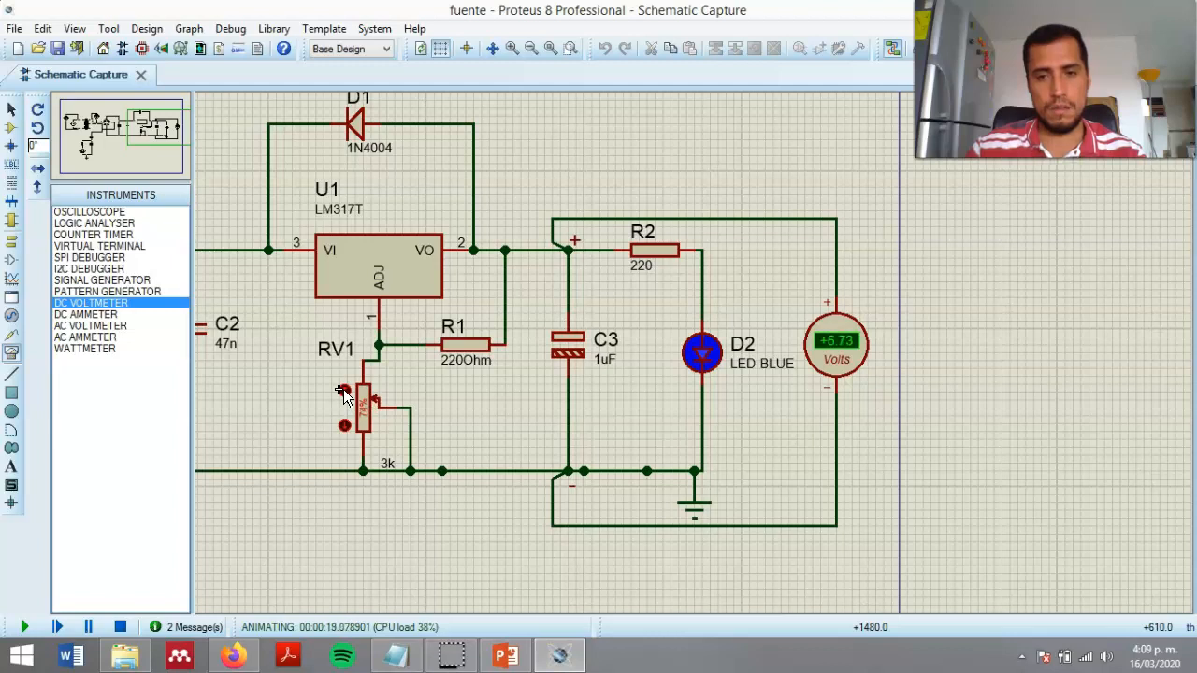
pyautogui.click(344, 426)
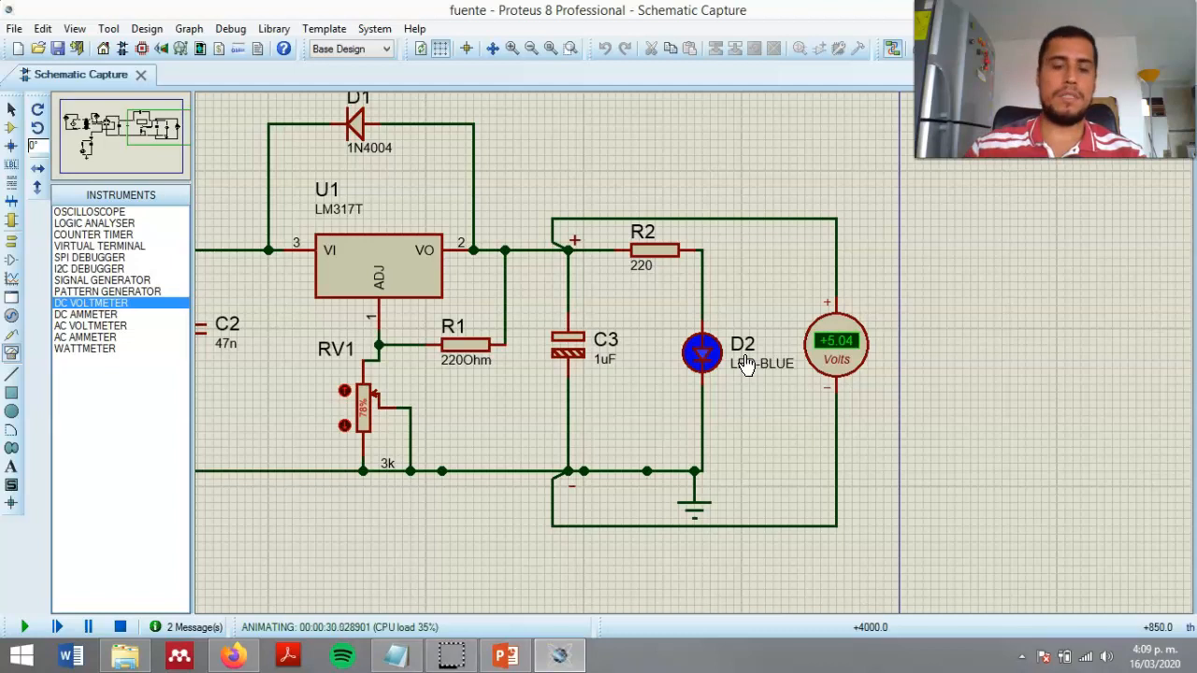
pyautogui.scroll(-3, 739, 355)
pyautogui.scroll(1, 570, 342)
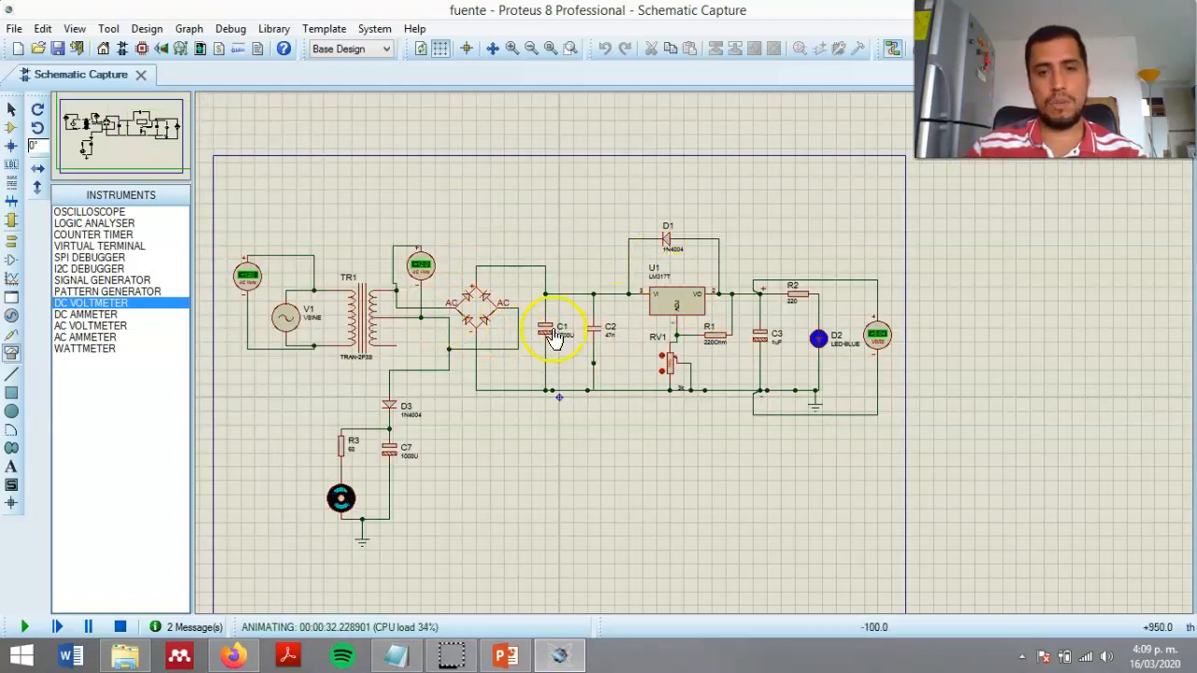
pyautogui.scroll(-2, 687, 346)
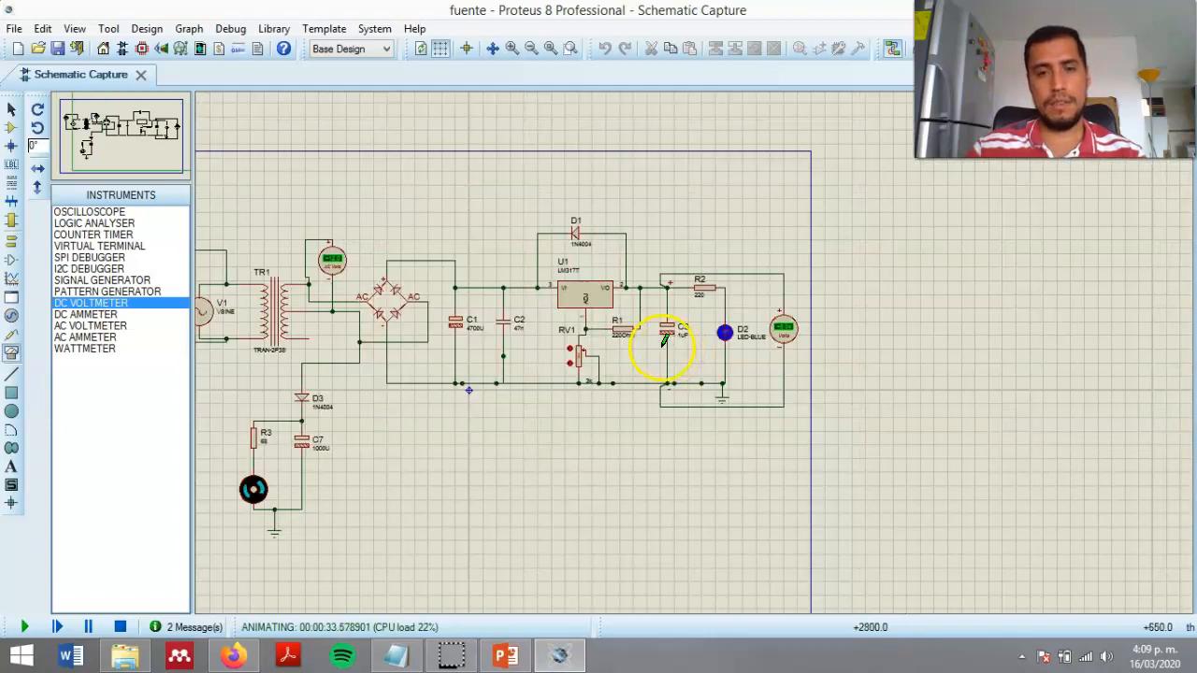
pyautogui.scroll(2, 670, 343)
pyautogui.scroll(1, 697, 346)
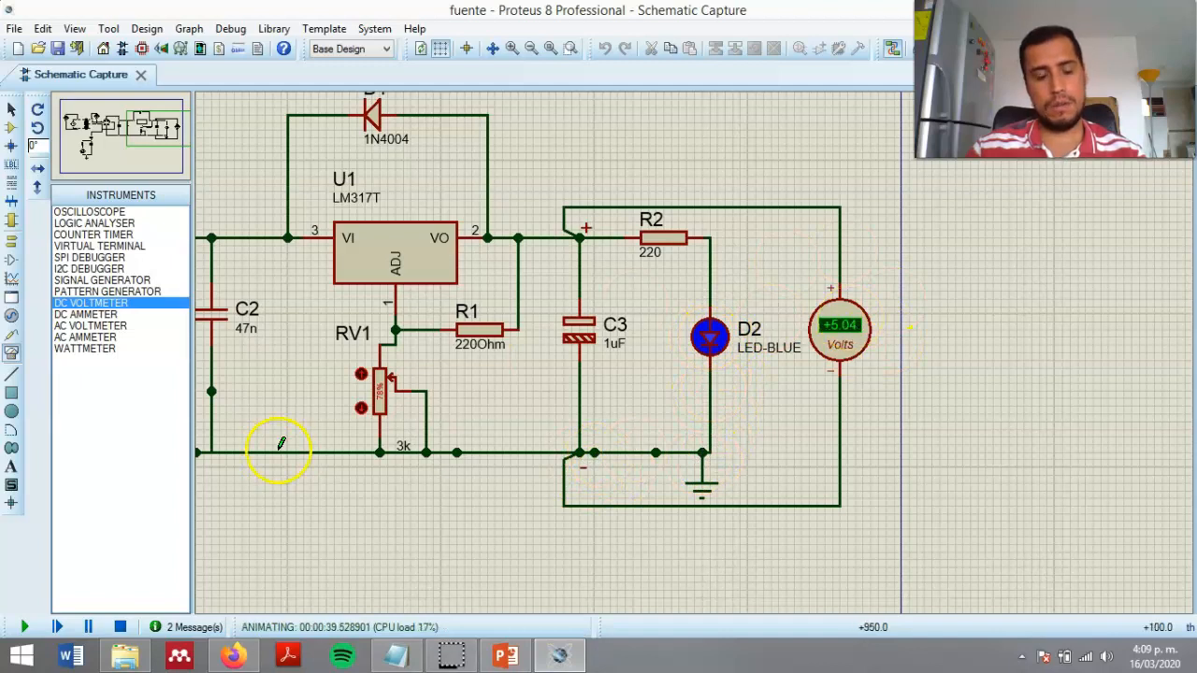
# Stop the simulation, disconnect R2 and the blue LED from the "+" node and the common line, and rerun the simulation.
pyautogui.click(120, 628)
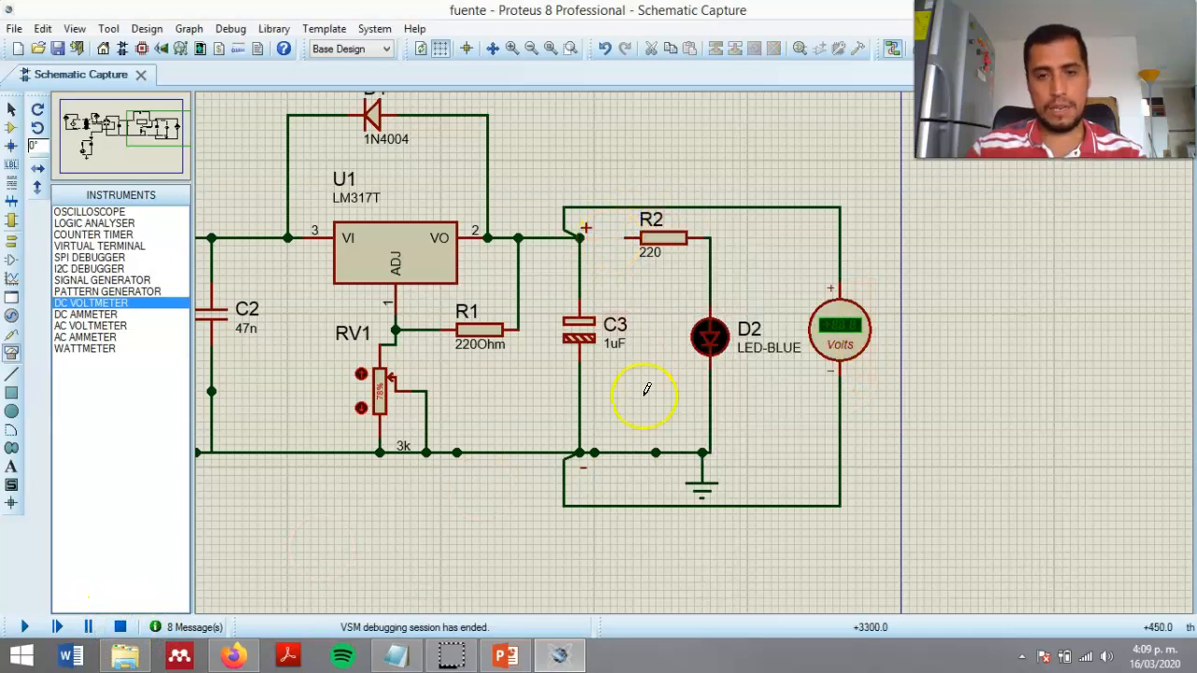
pyautogui.rightClick(708, 412)
pyautogui.rightClick(708, 413)
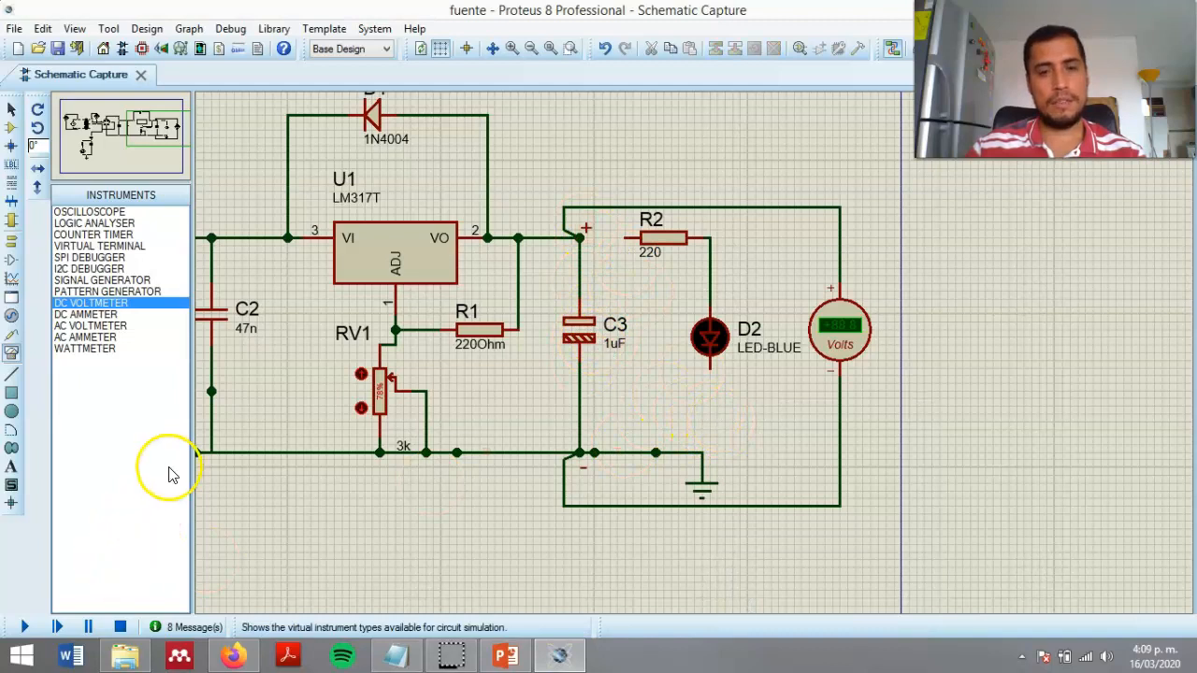
pyautogui.click(24, 626)
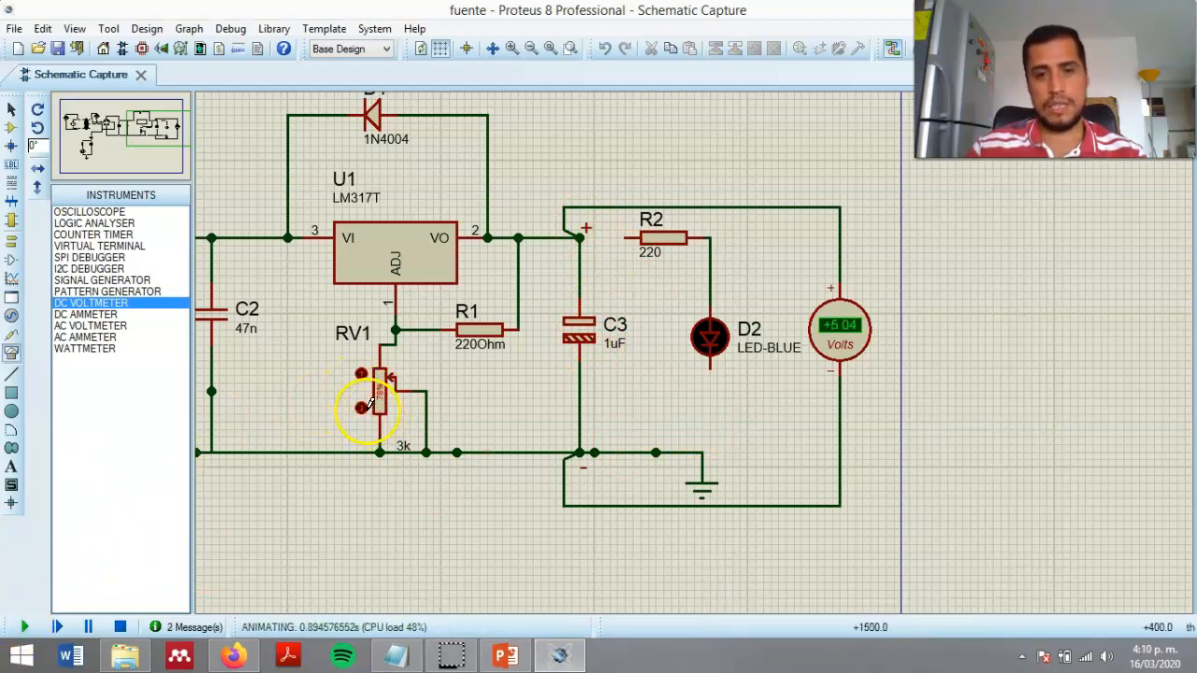
# Stop the simulation, then rewire R2 to C3's "+" line and the blue LED to the common line at the ground symbol.
pyautogui.click(361, 374)
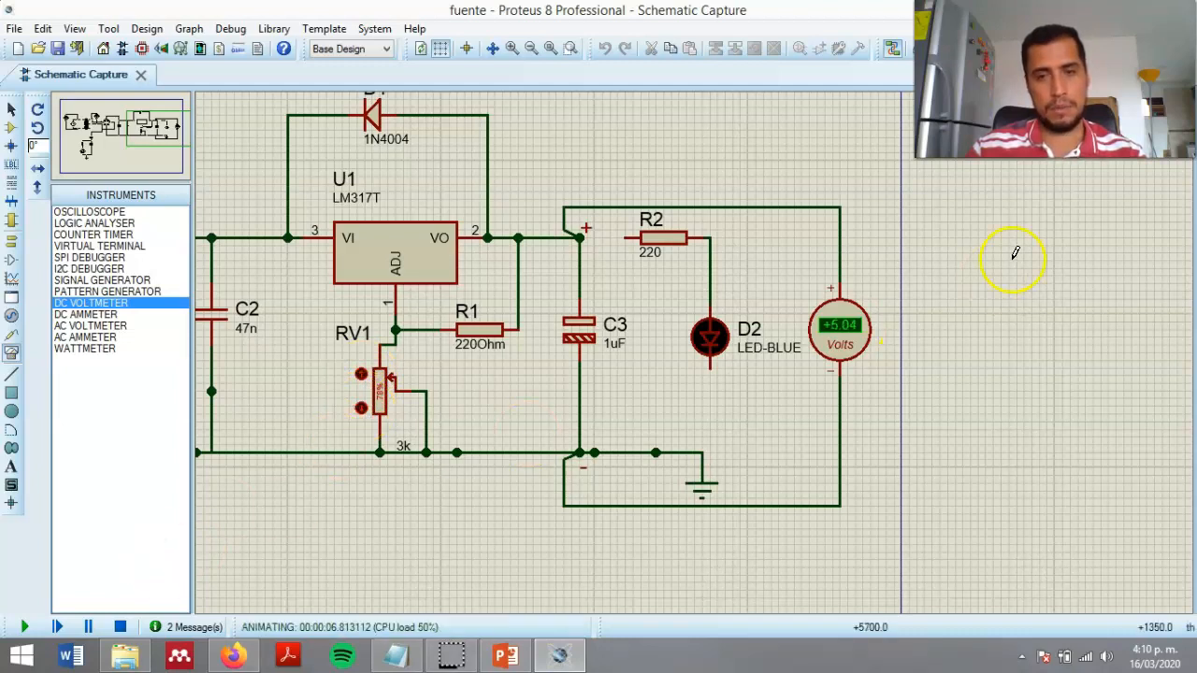
pyautogui.click(120, 627)
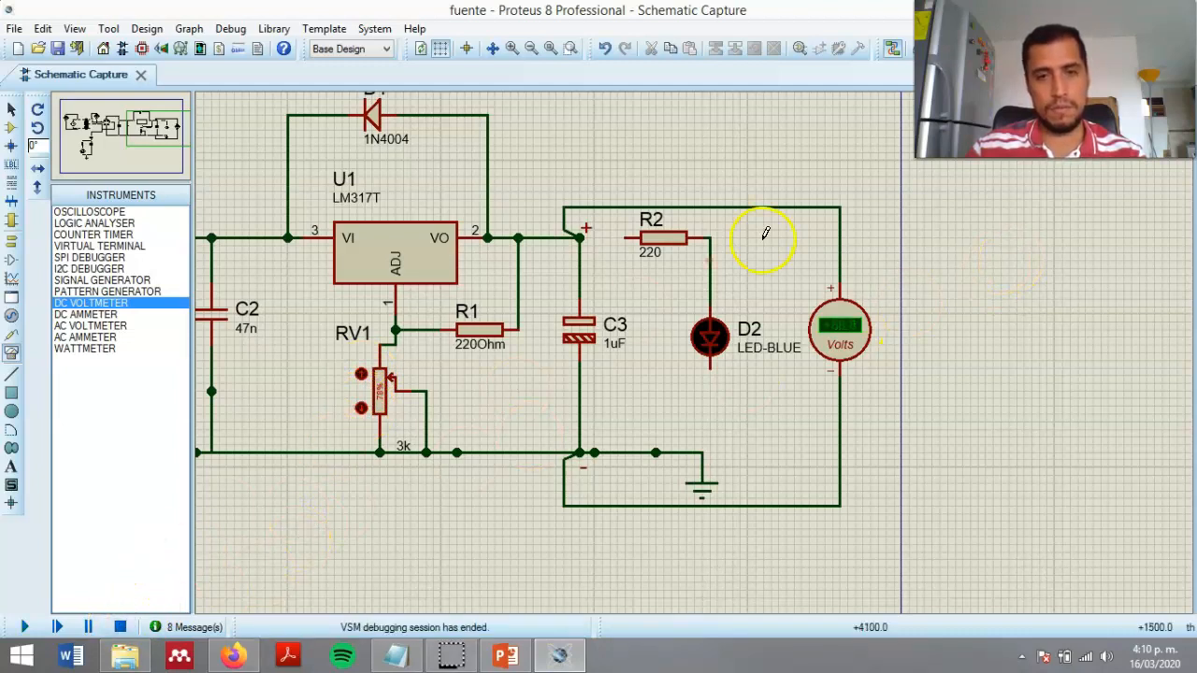
pyautogui.click(582, 238)
pyautogui.click(581, 261)
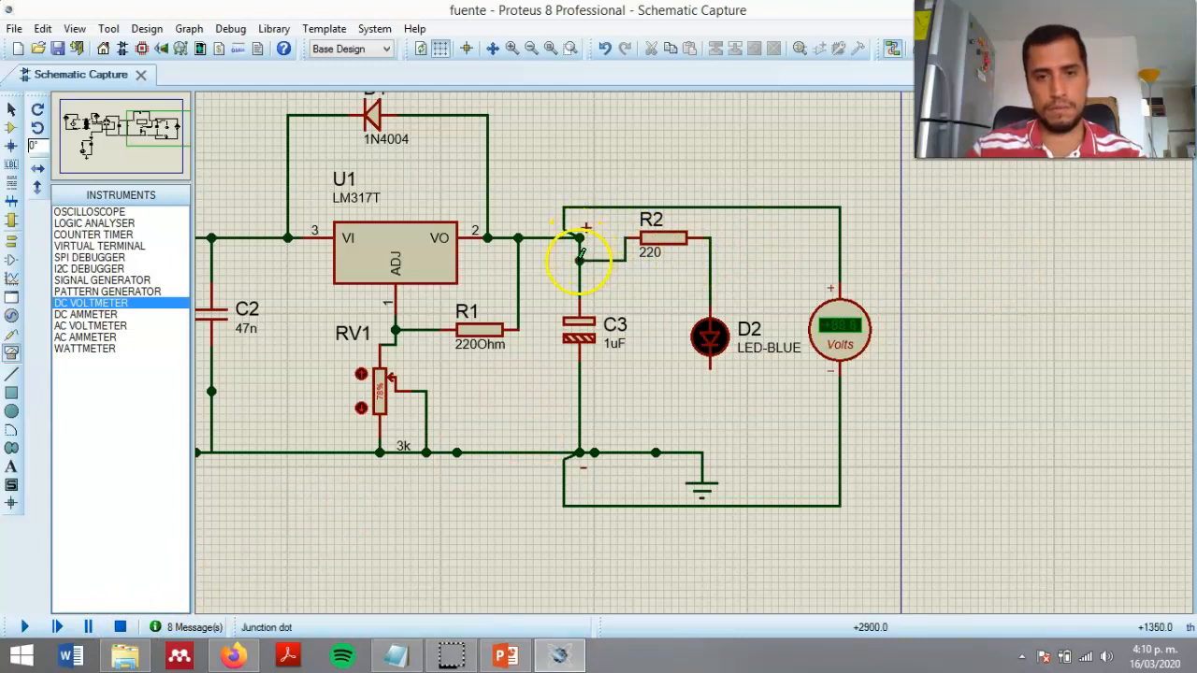
pyautogui.click(709, 365)
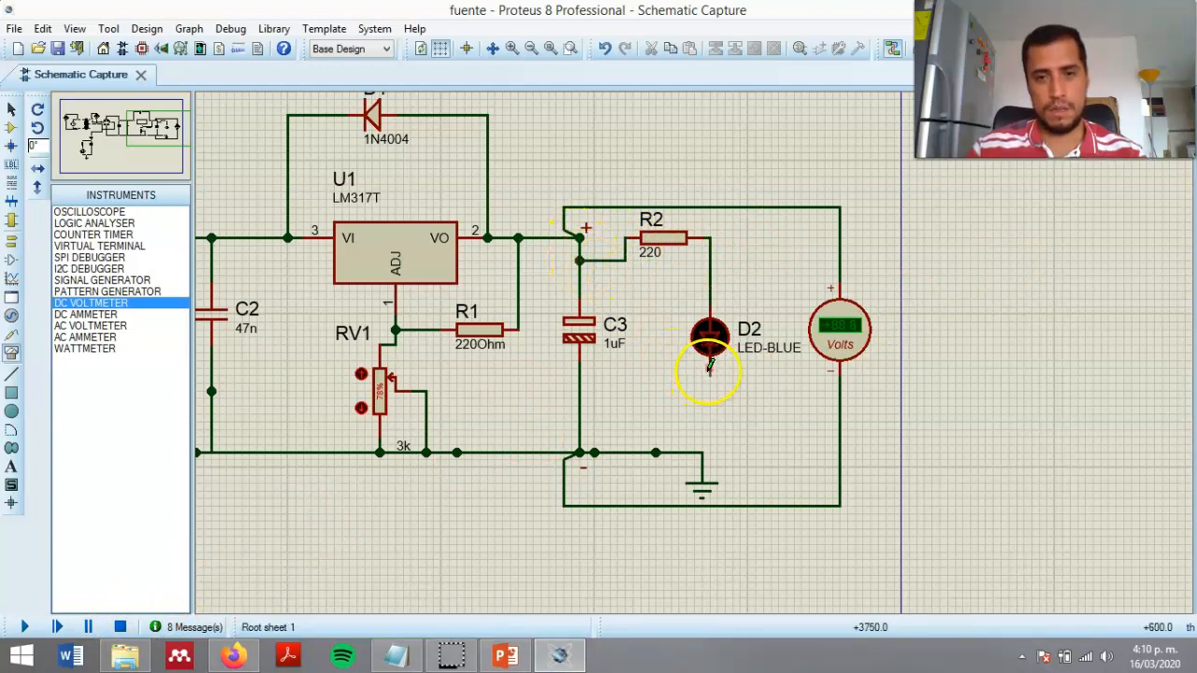
pyautogui.click(703, 453)
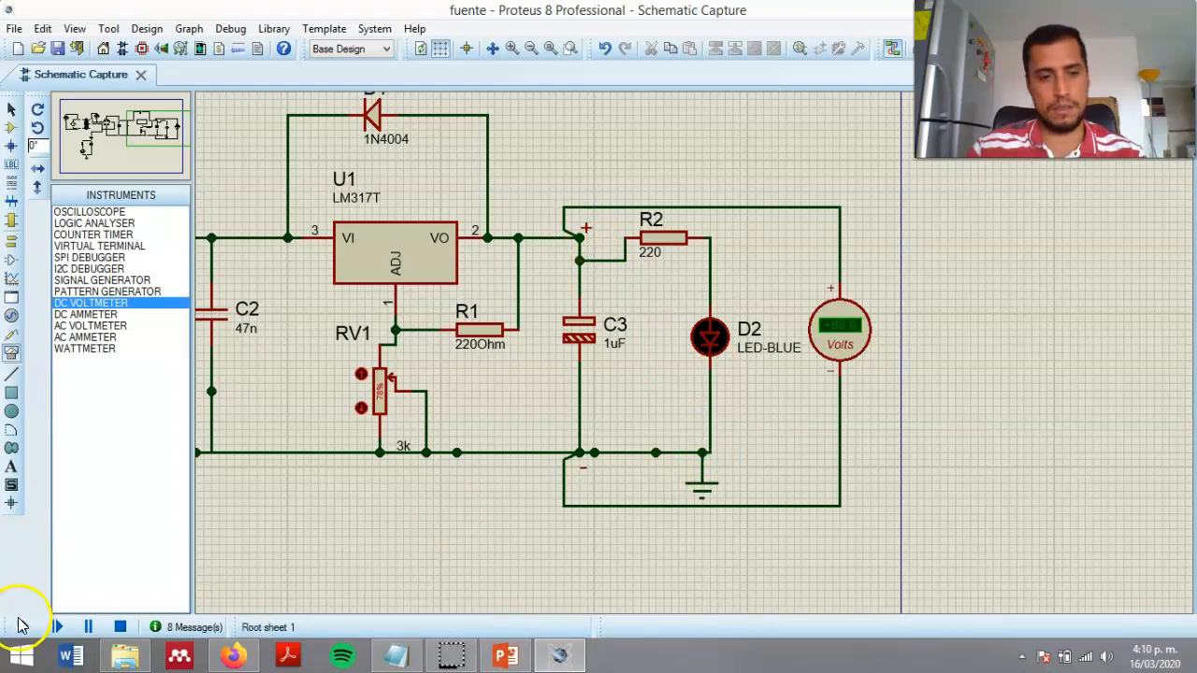
# Run the simulation with the LED load reconnected, inspect the whole circuit from source to output, and stop it.
pyautogui.click(24, 627)
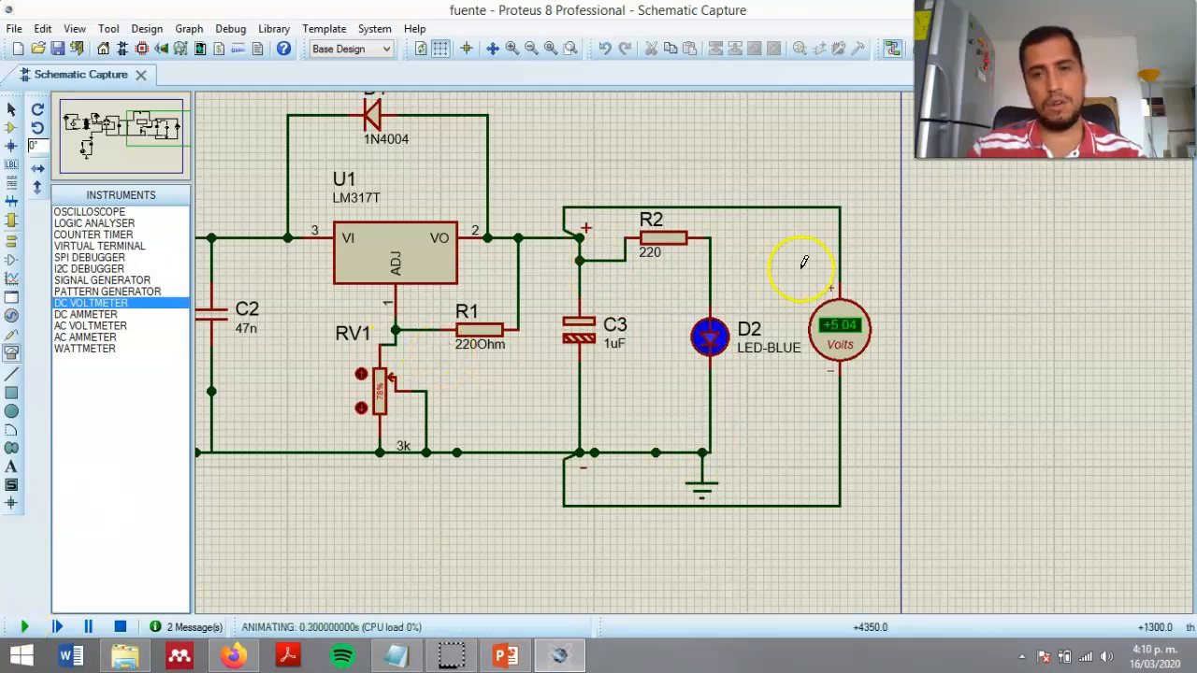
pyautogui.scroll(-4, 709, 364)
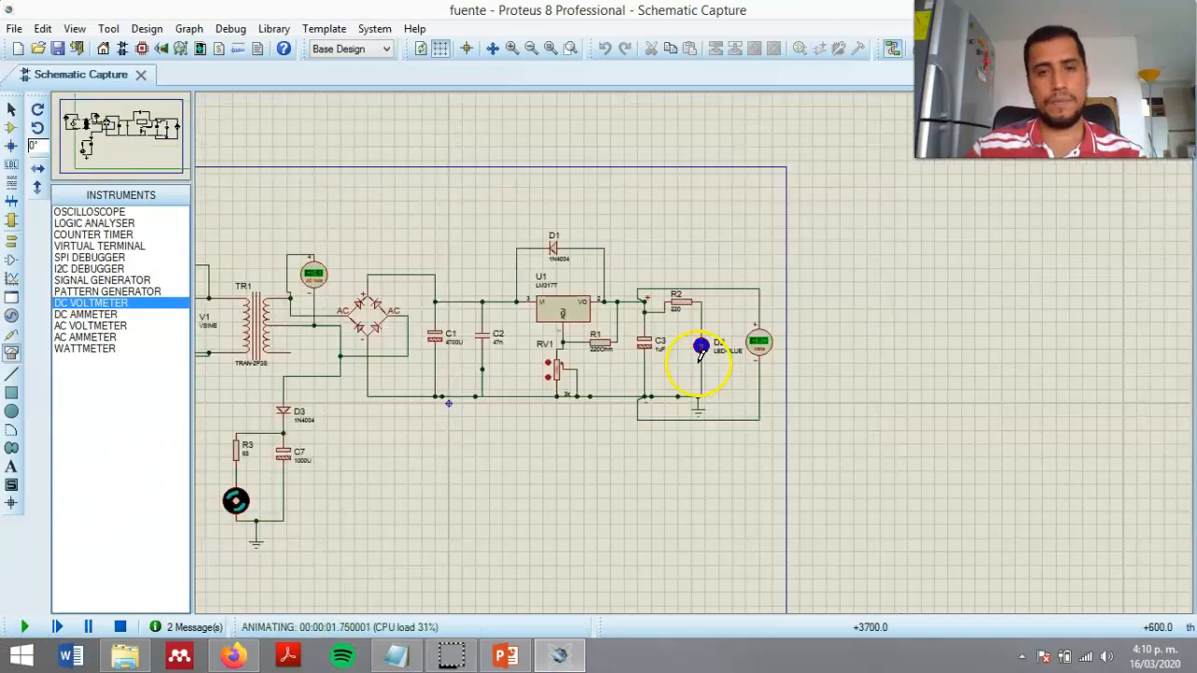
pyautogui.scroll(2, 693, 349)
pyautogui.scroll(-2, 694, 349)
pyautogui.scroll(3, 695, 351)
pyautogui.scroll(-1, 780, 214)
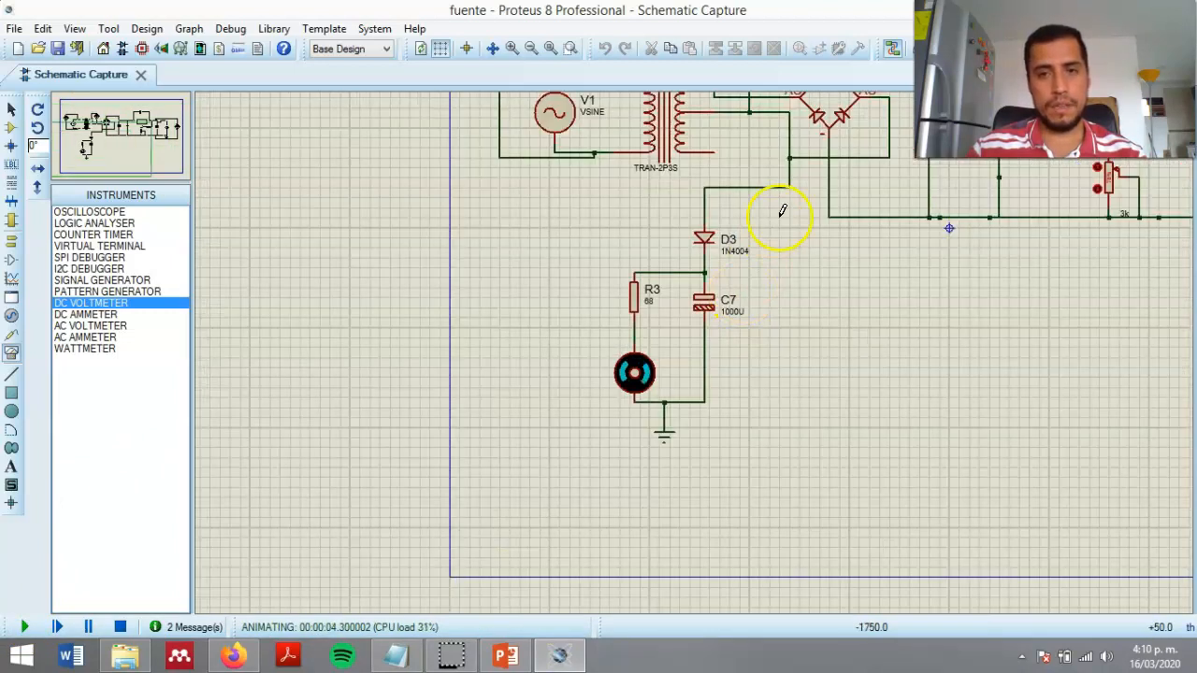
pyautogui.scroll(-2, 689, 347)
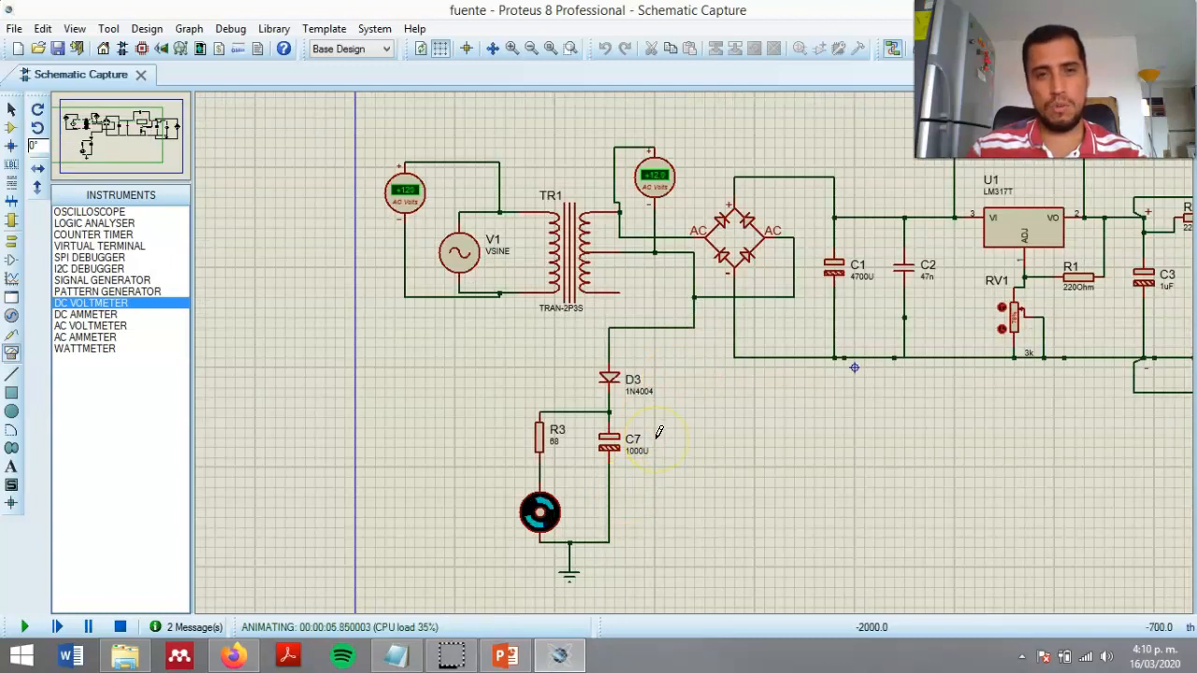
pyautogui.scroll(-1, 745, 429)
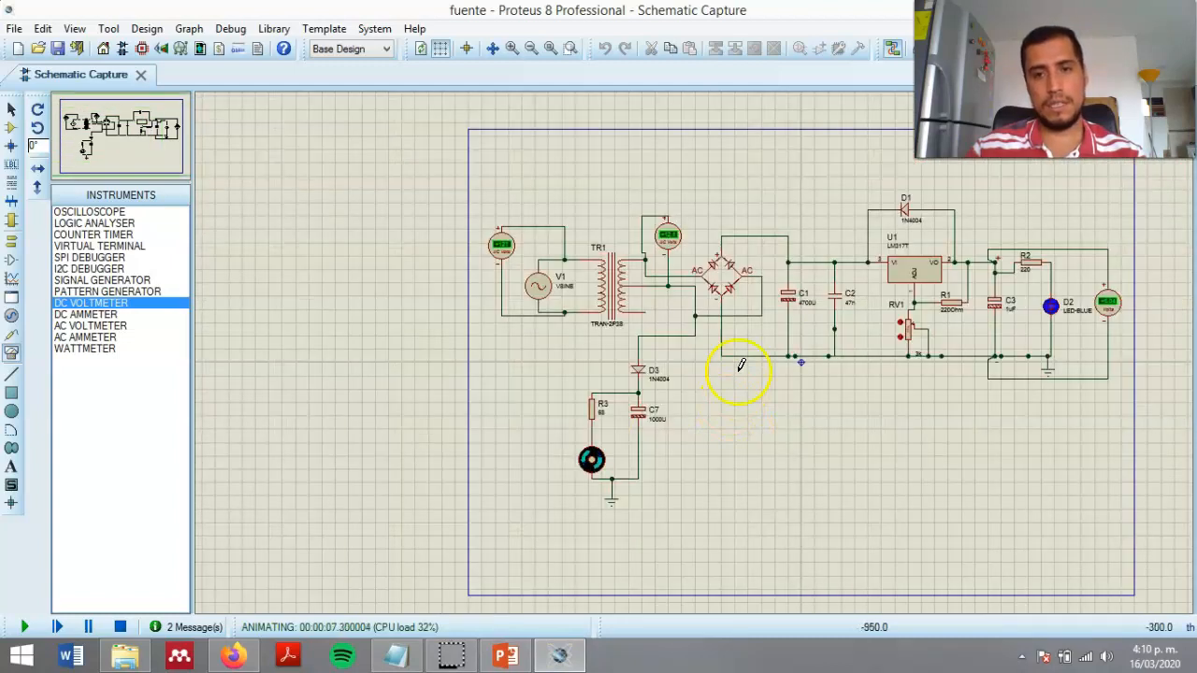
pyautogui.scroll(1, 805, 367)
pyautogui.scroll(1, 693, 339)
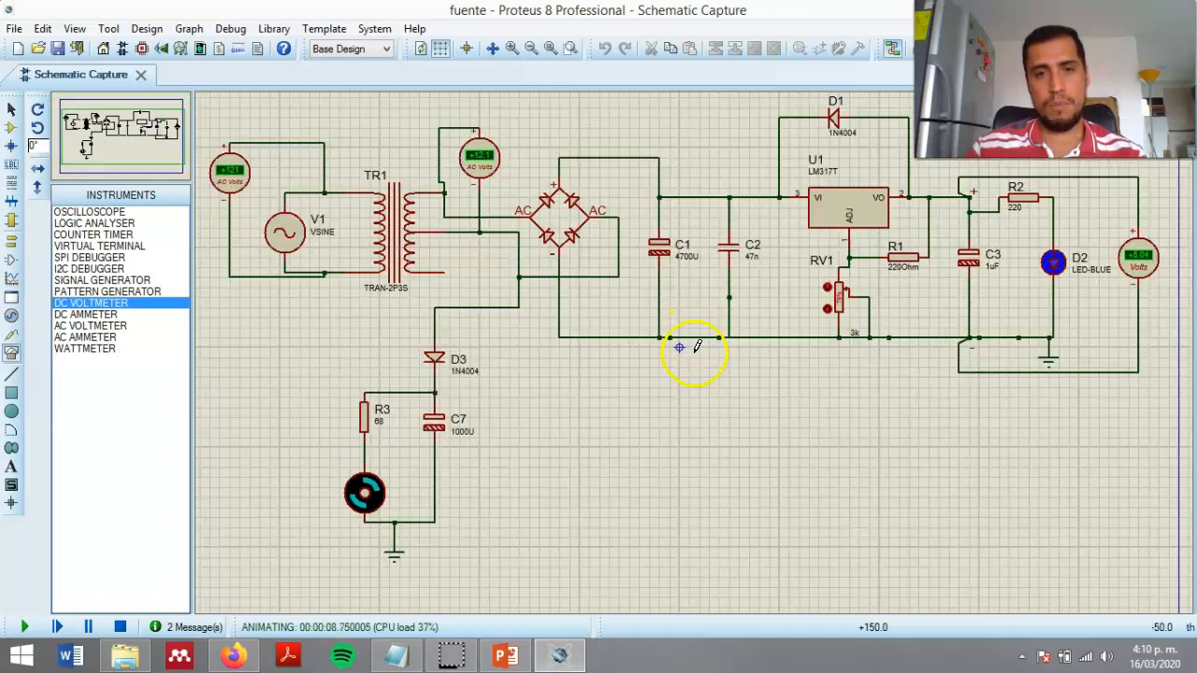
pyautogui.click(120, 626)
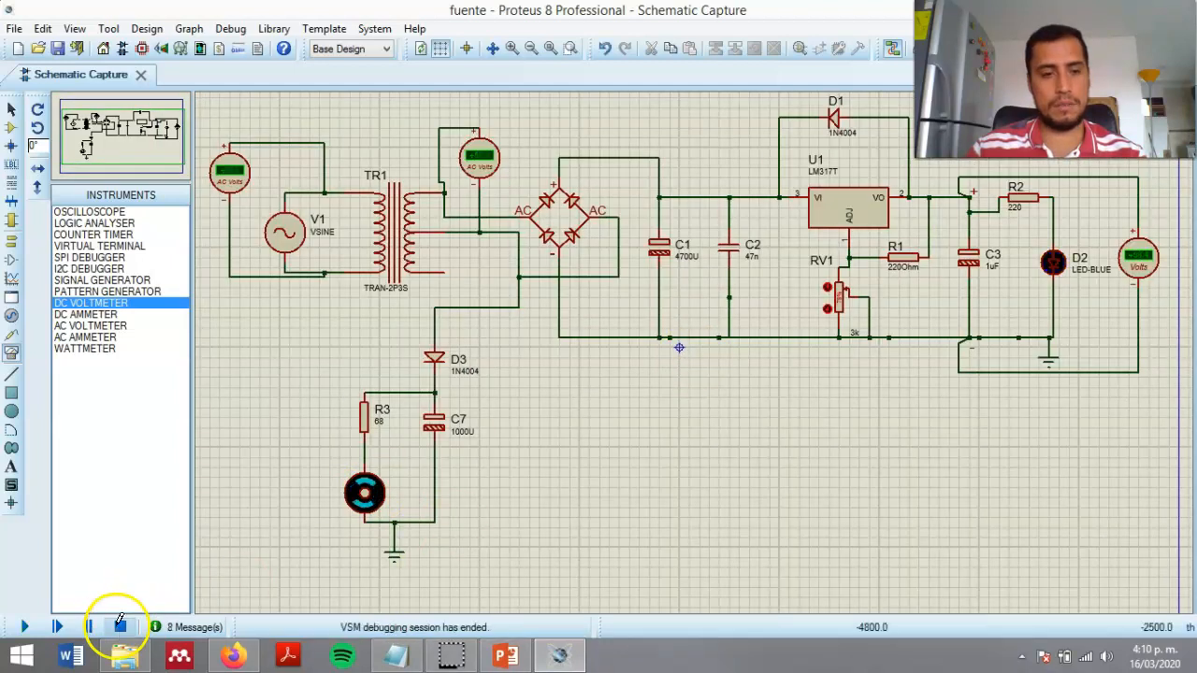
# Review the properties of the V1 sine source and close them.
pyautogui.click(292, 249)
pyautogui.click(292, 245)
pyautogui.doubleClick(533, 265)
pyautogui.doubleClick(499, 286)
pyautogui.click(773, 174)
# Review TR1's primary and total secondary inductance, checking them against the transformer inductance formula in the fuente PowerPoint presentation.
pyautogui.click(387, 228)
pyautogui.click(391, 234)
pyautogui.doubleClick(574, 245)
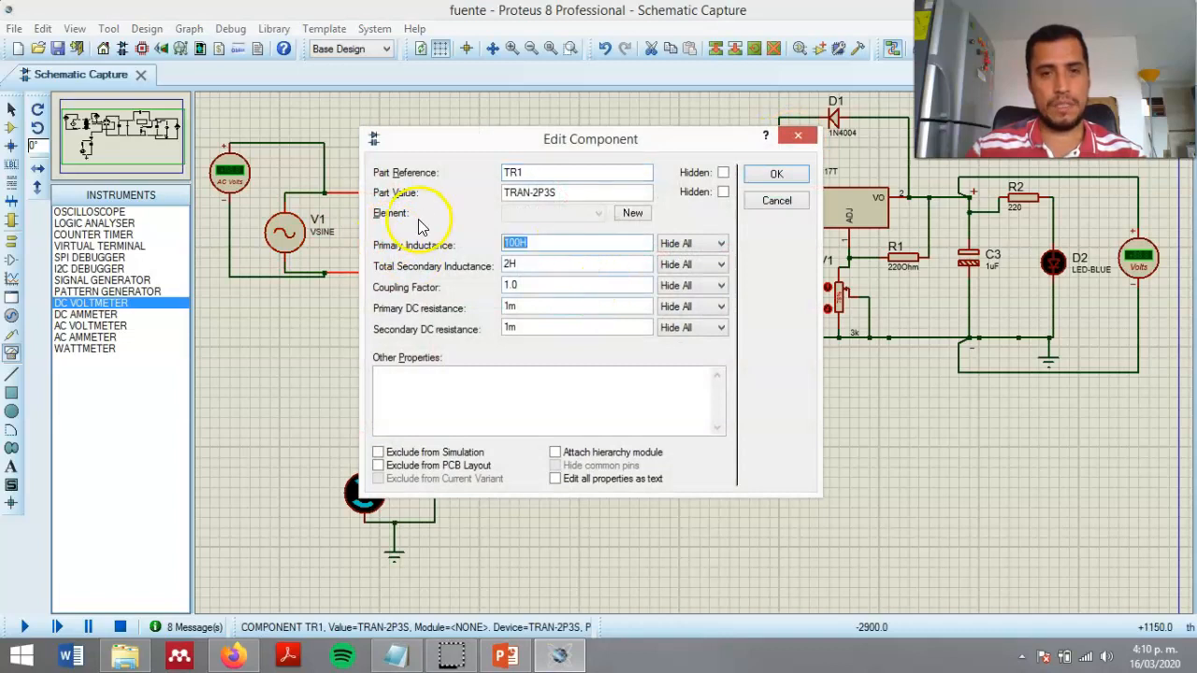
pyautogui.doubleClick(510, 264)
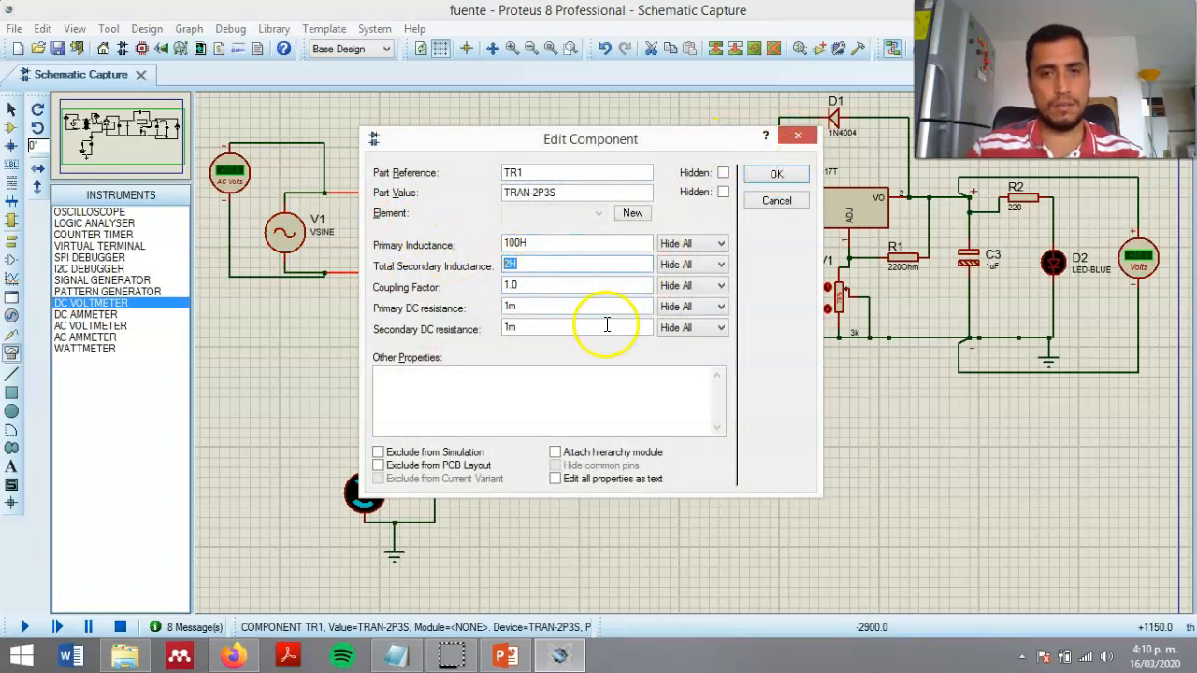
pyautogui.click(506, 658)
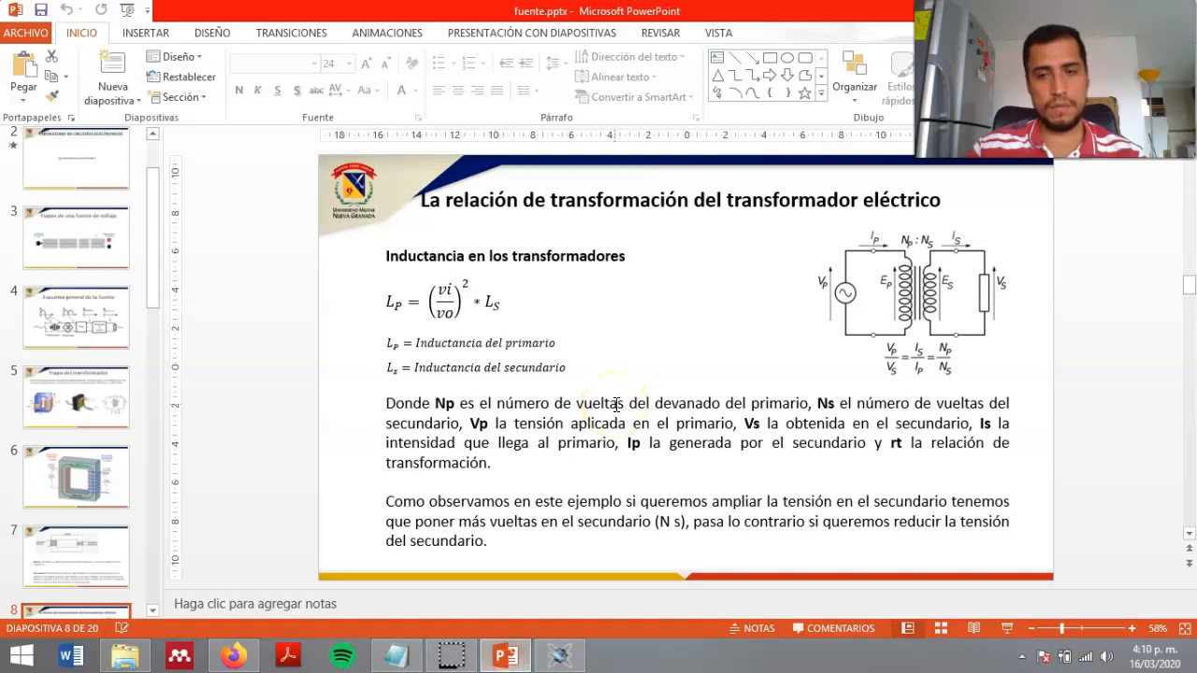
pyautogui.hotkey('alt', 'Tab')
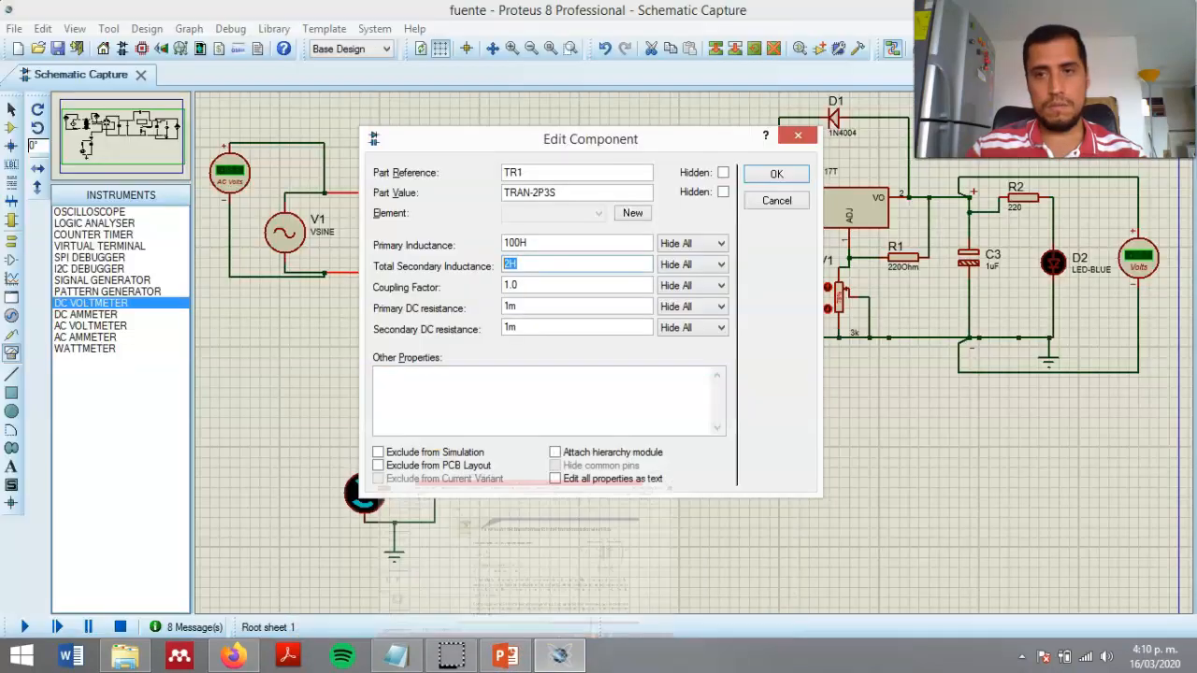
pyautogui.click(778, 172)
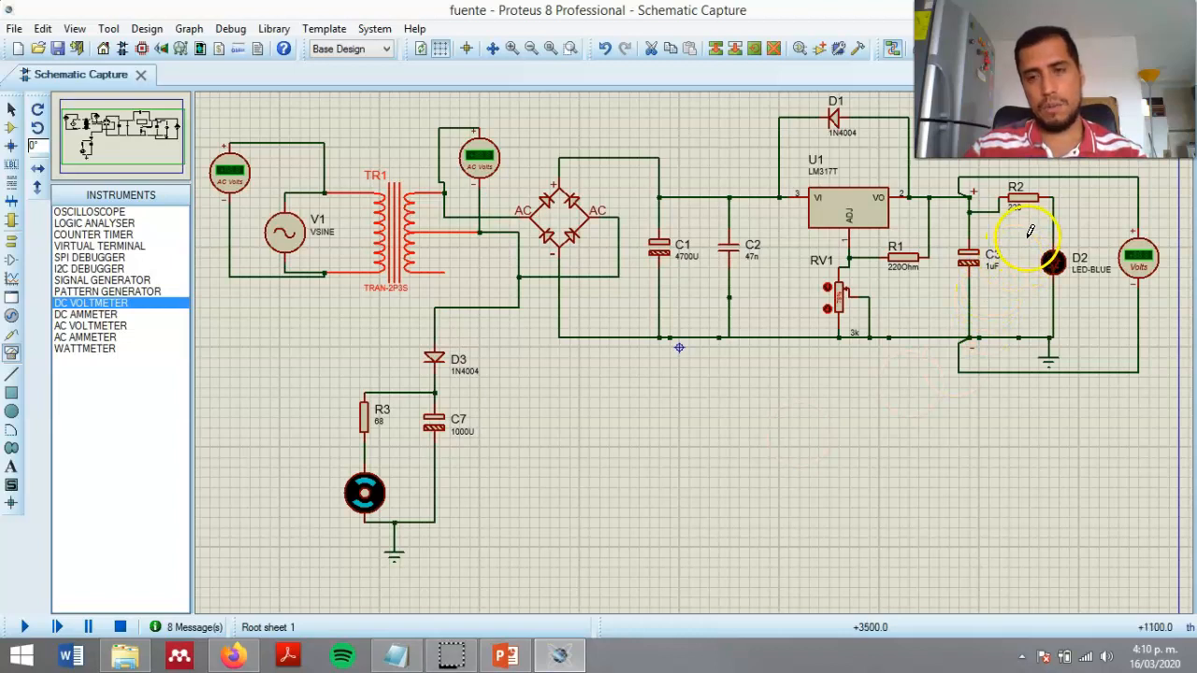
# Switch to Firefox, search Google Images for "diodo led" in a new tab, and open the TallerElectronica diagram of LED parts.
pyautogui.scroll(3, 690, 347)
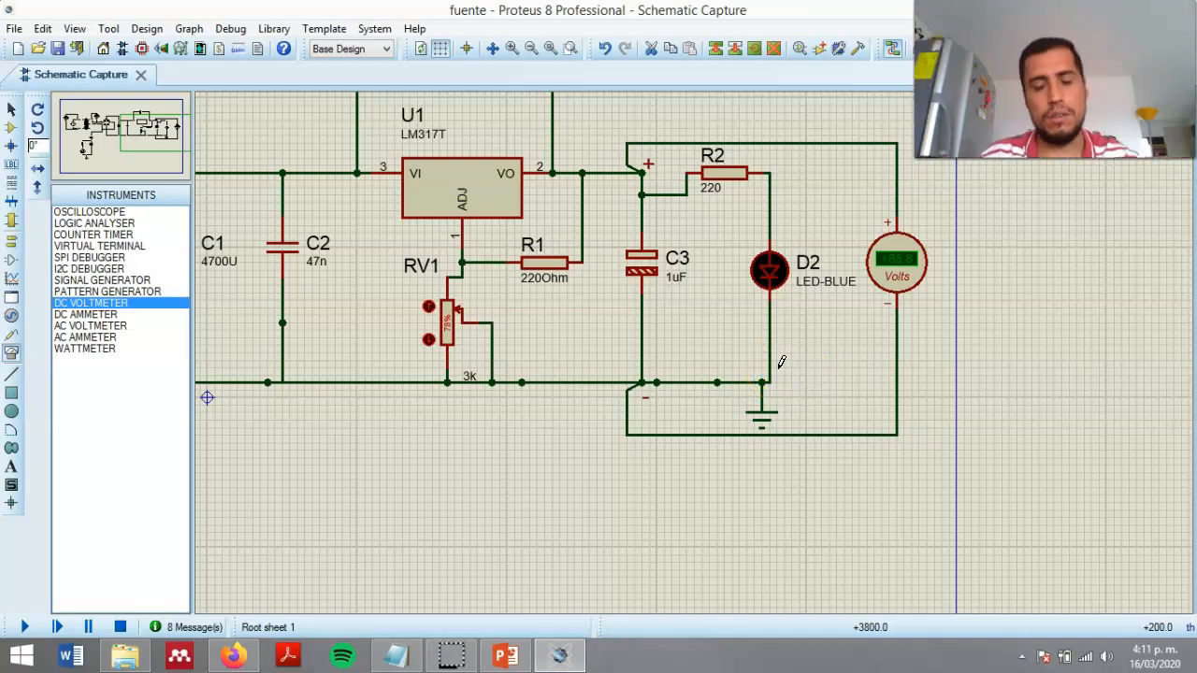
pyautogui.click(233, 654)
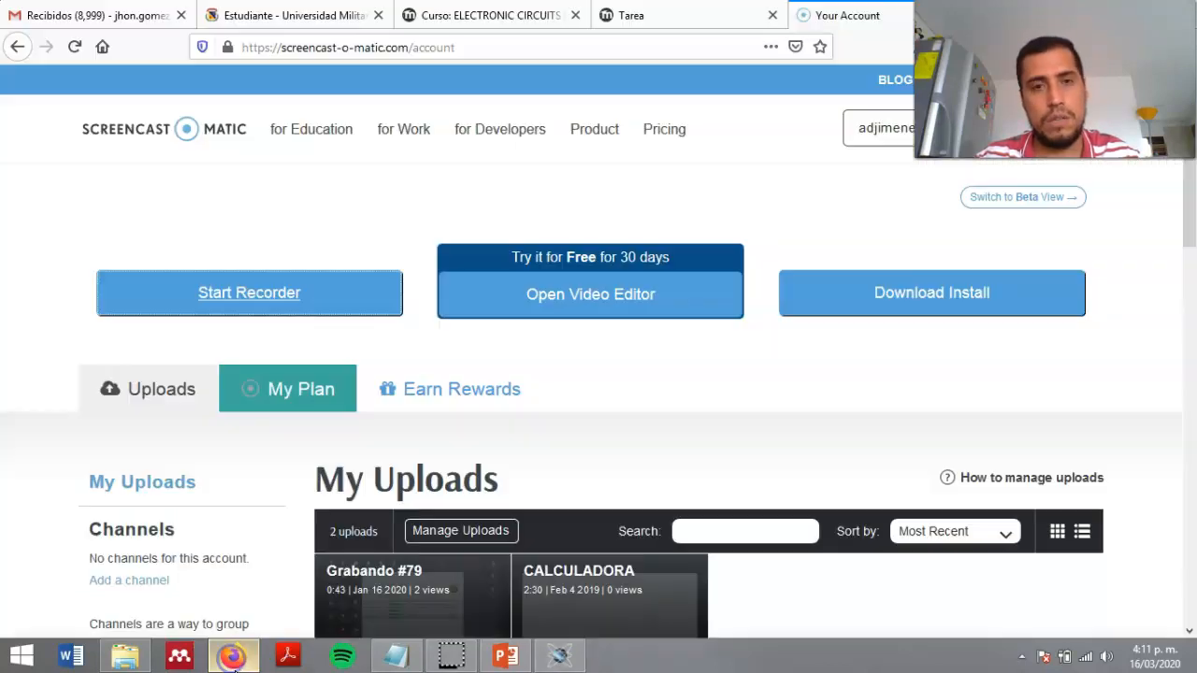
pyautogui.hotkey('ctrl', 't')
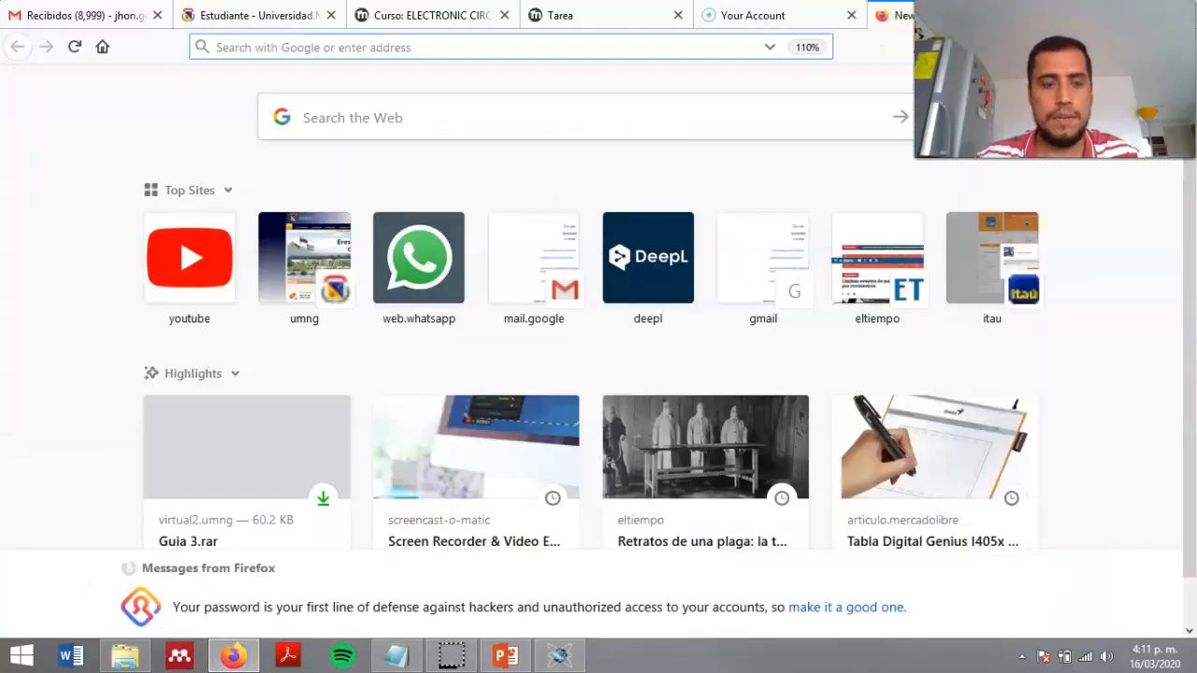
pyautogui.write('diodo led')
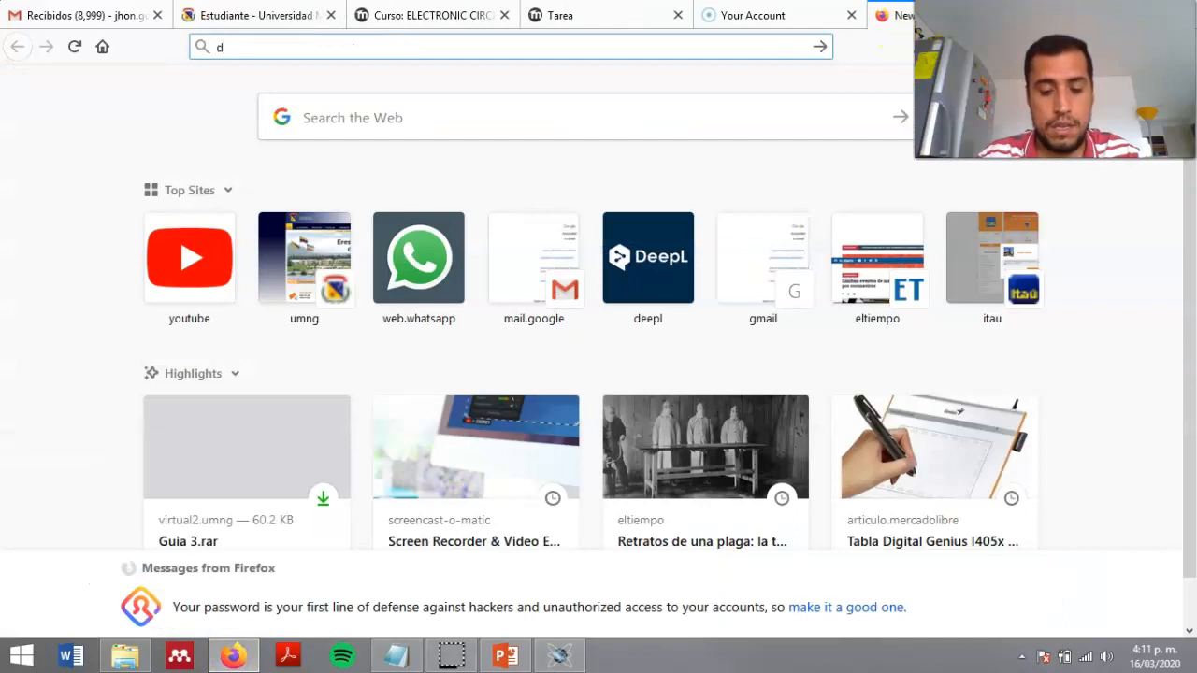
pyautogui.press('Return')
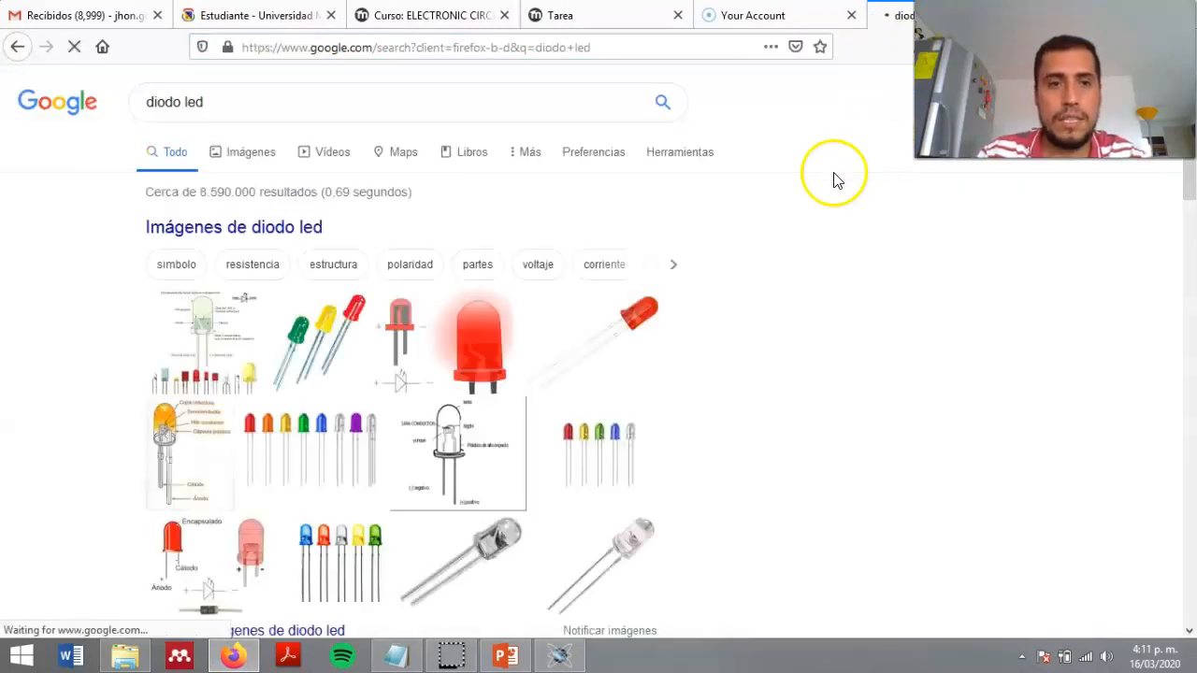
pyautogui.click(253, 153)
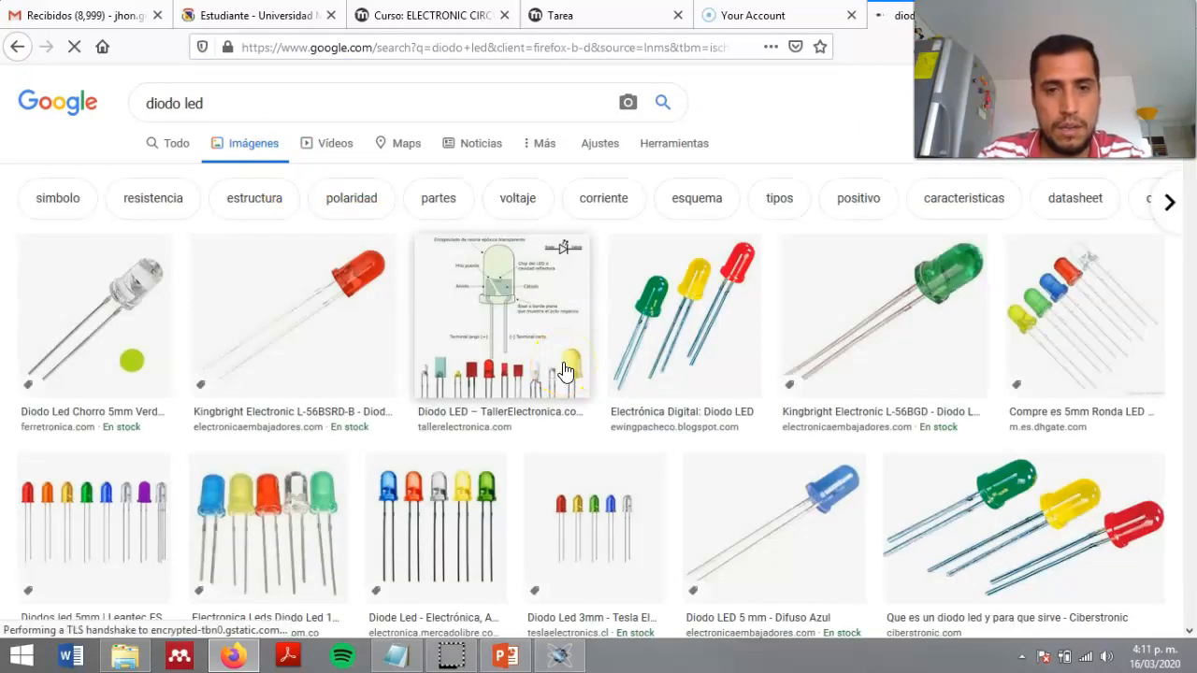
pyautogui.click(534, 406)
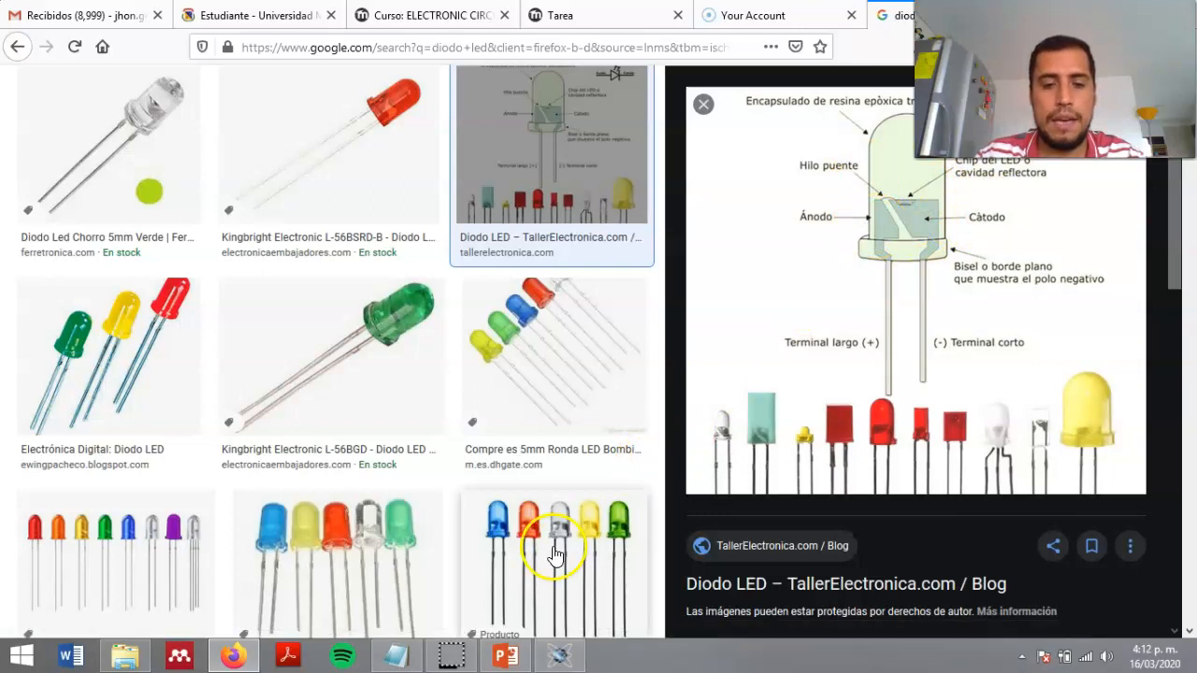
# Return to Proteus, examine the complete power supply schematic, and run its simulation with the LED load.
pyautogui.click(559, 653)
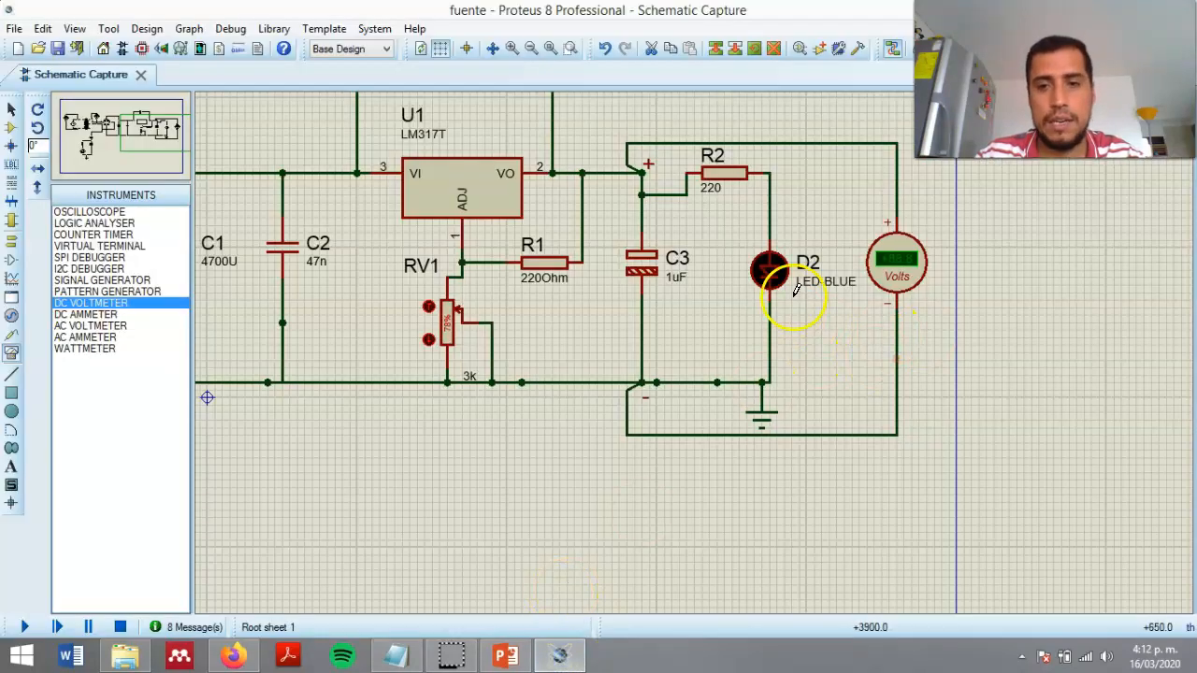
pyautogui.scroll(-2, 667, 337)
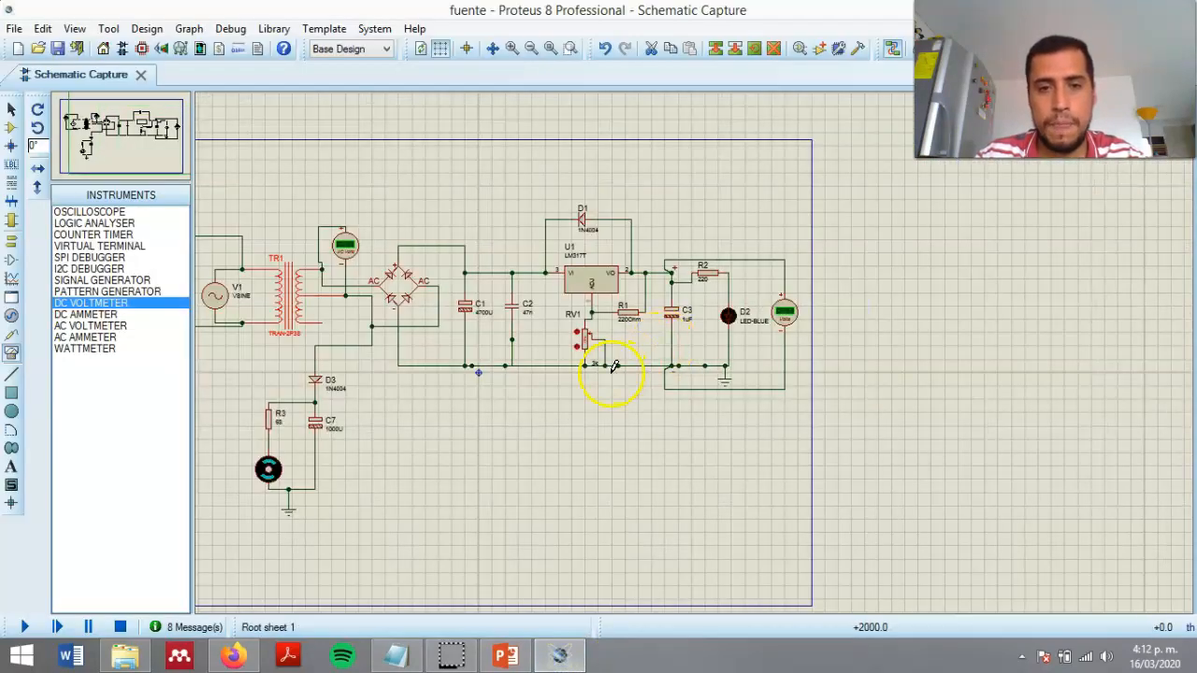
pyautogui.scroll(-1, 540, 412)
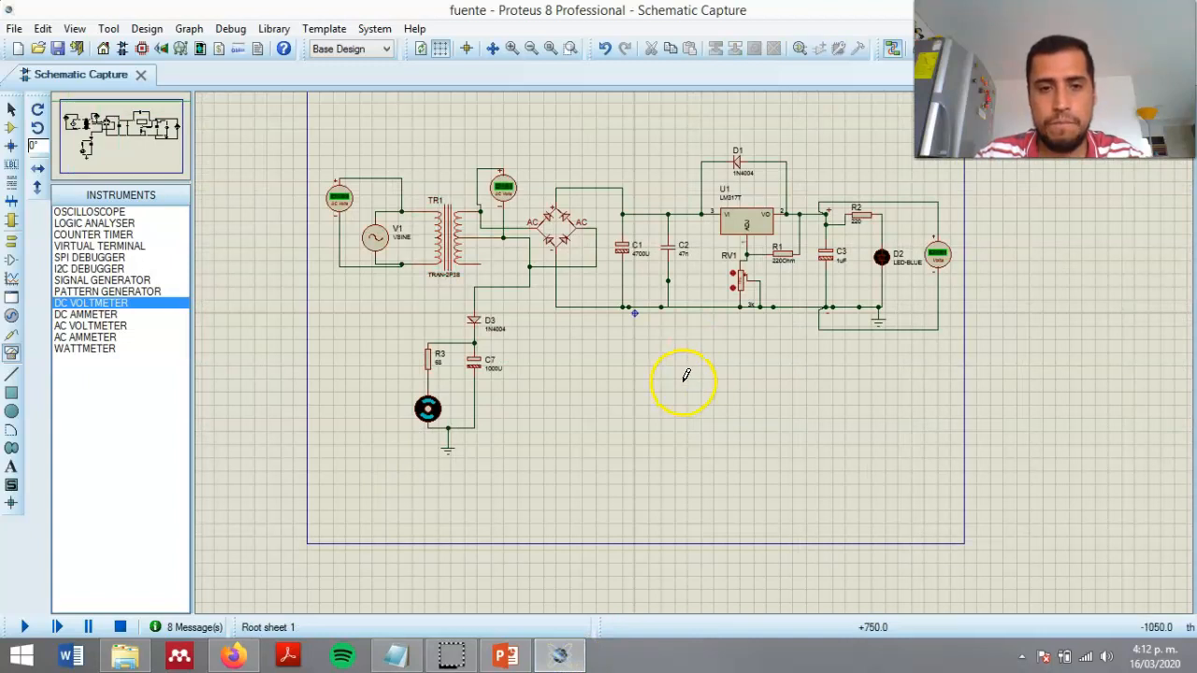
pyautogui.scroll(1, 562, 271)
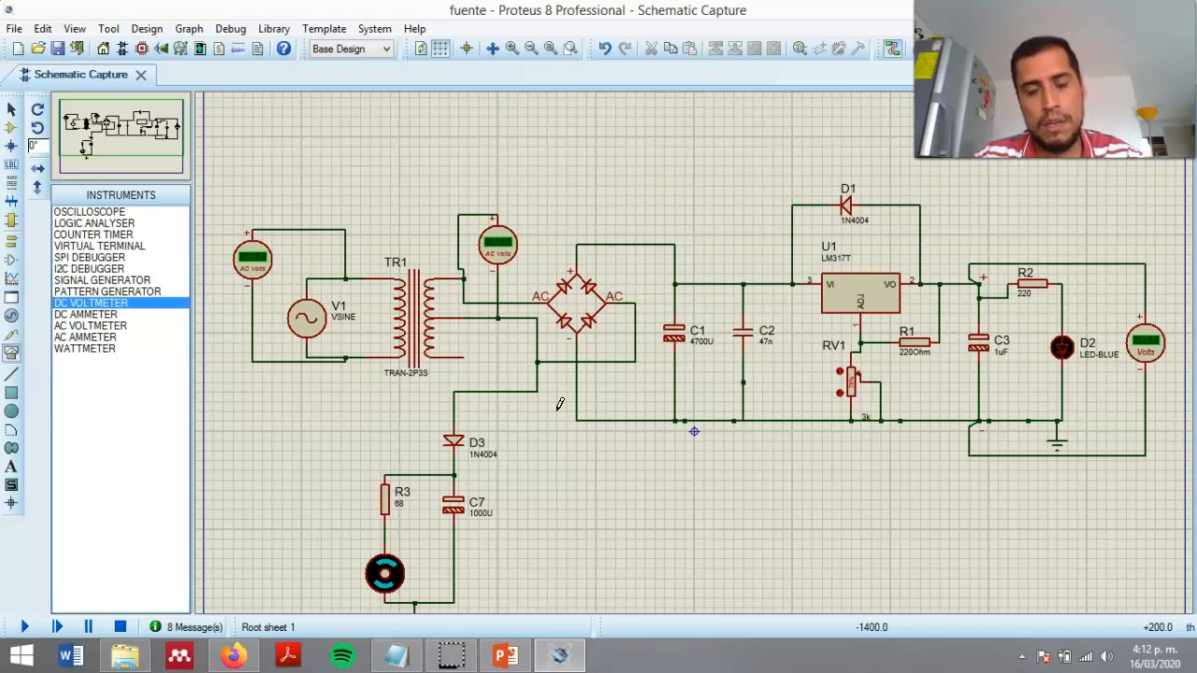
pyautogui.click(23, 627)
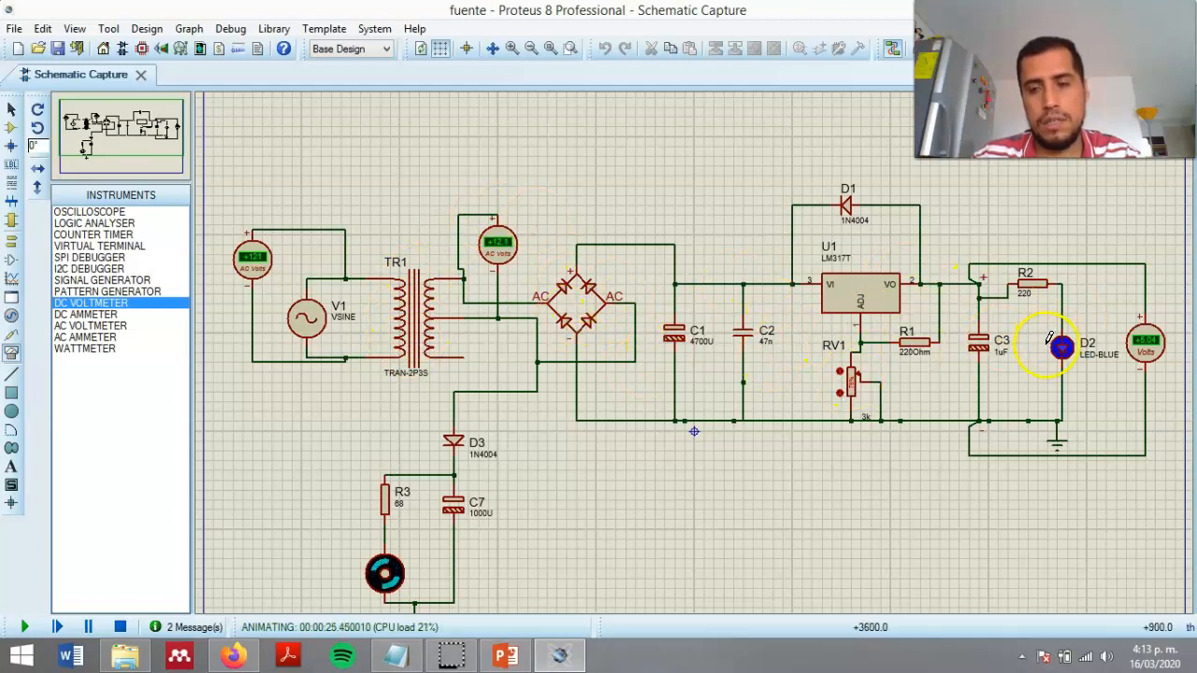
# Switch to PowerPoint, review the slide on inductance in transformers, and close the presentation.
pyautogui.click(505, 656)
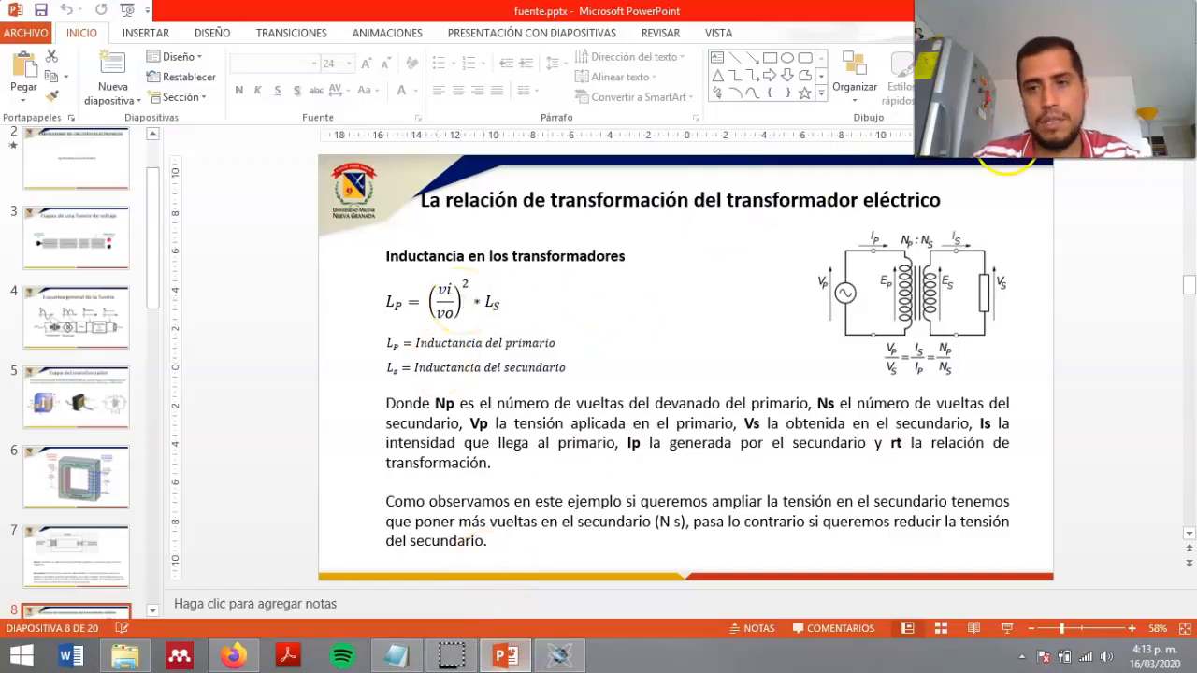
pyautogui.click(1182, 10)
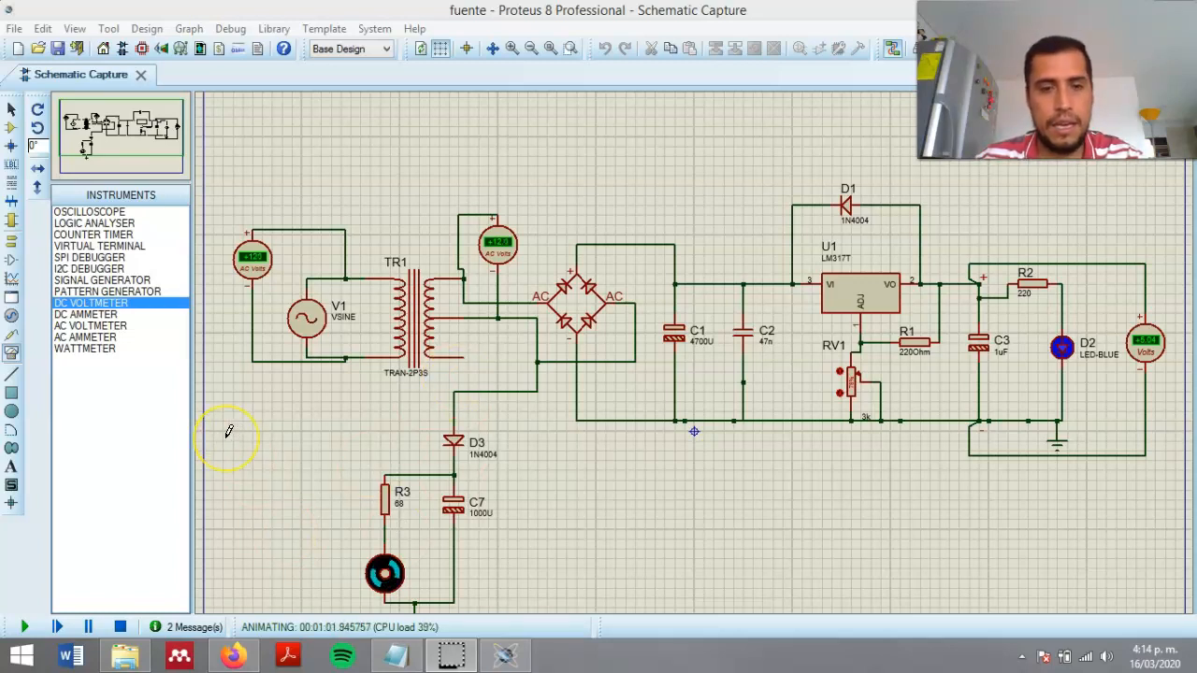
# View the Screencast-O-Matic account page in Firefox, then return to Proteus and stop the simulation.
pyautogui.click(229, 656)
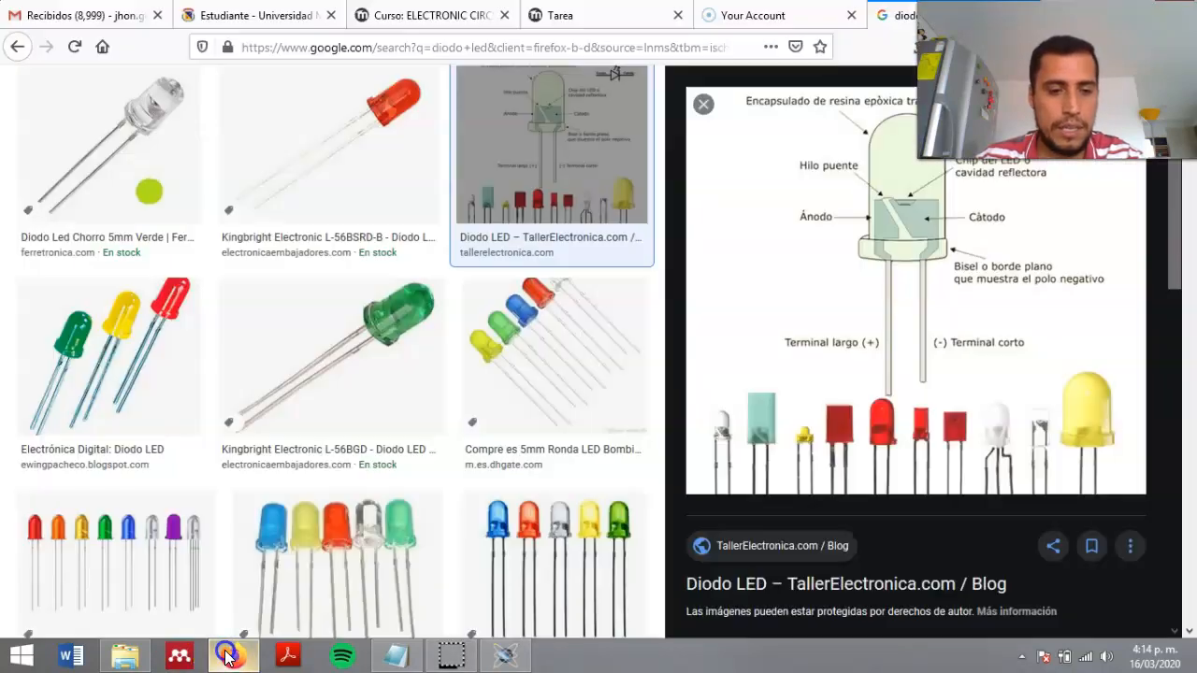
pyautogui.click(794, 15)
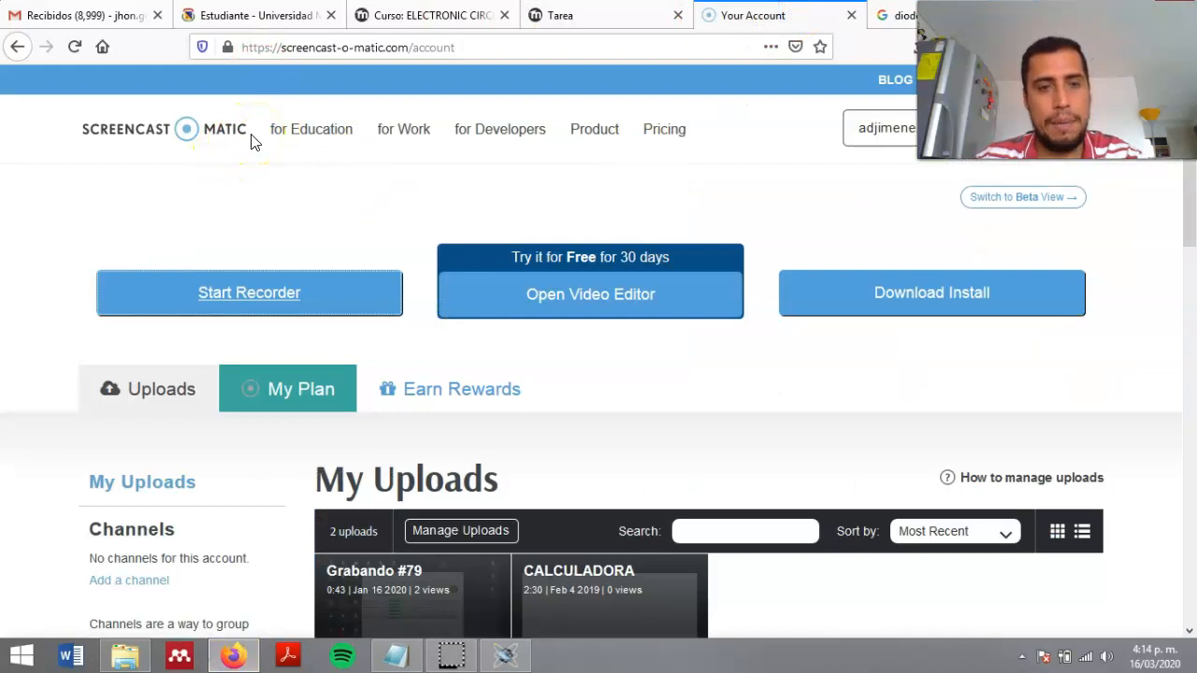
pyautogui.click(506, 655)
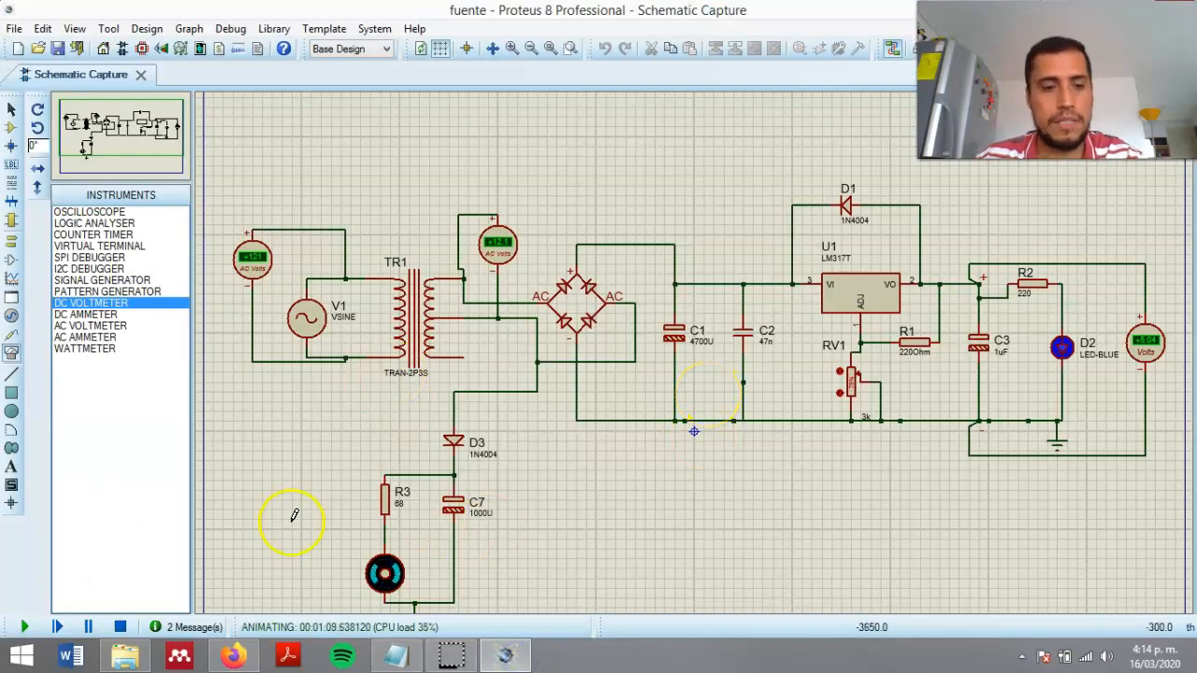
pyautogui.click(122, 627)
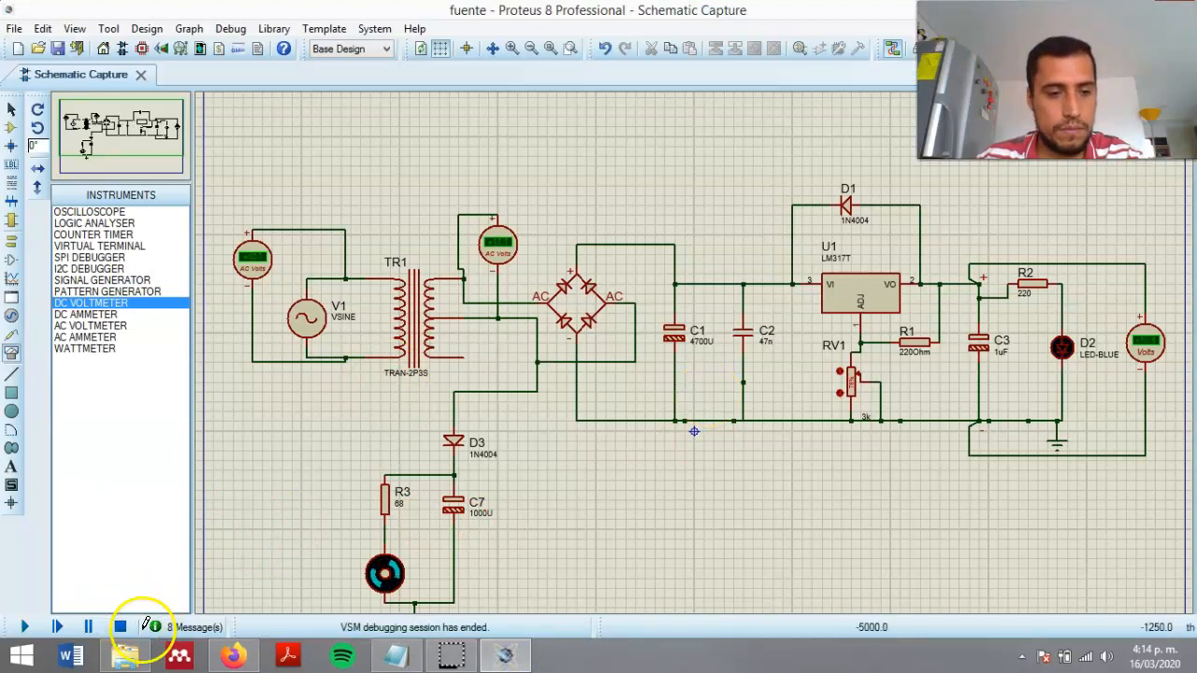